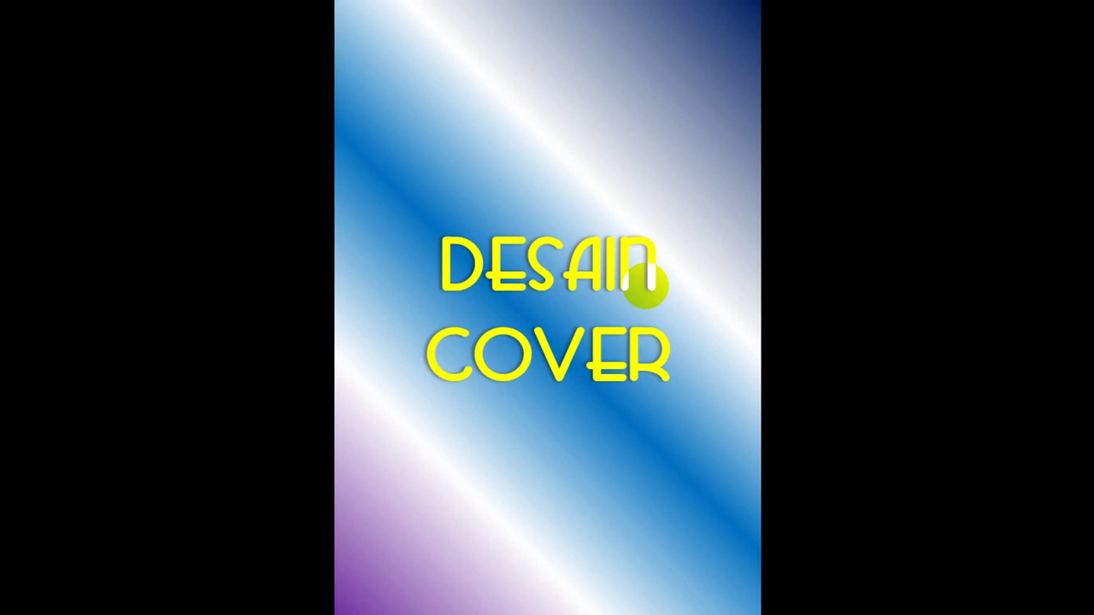
Advance the show past DESAIN COVER to the STATISTIKA cover with the RPP title and school logo.
click(532, 481)
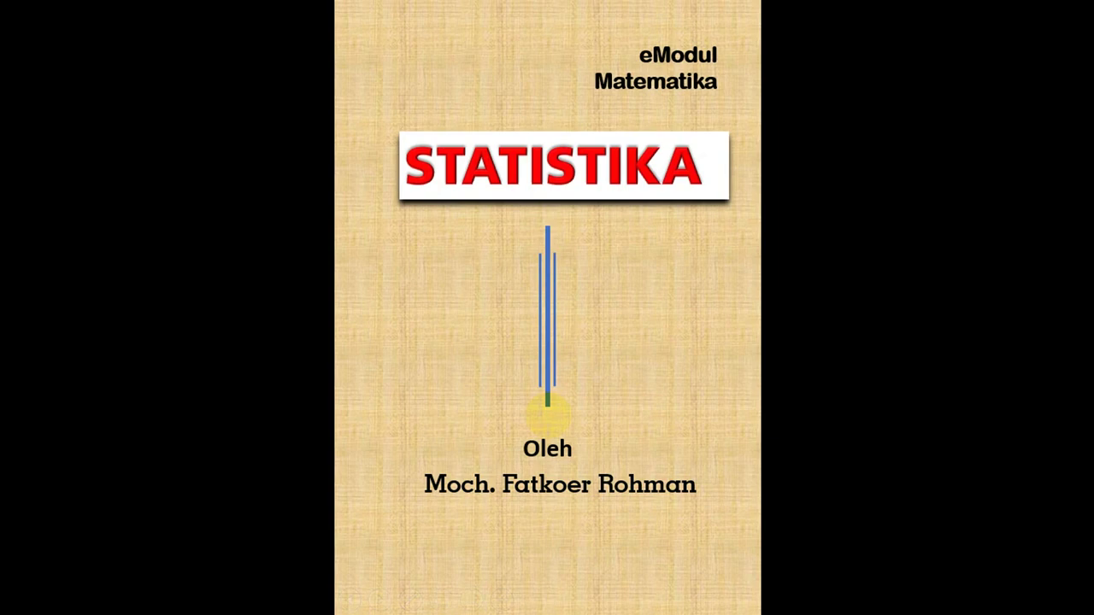
click(548, 417)
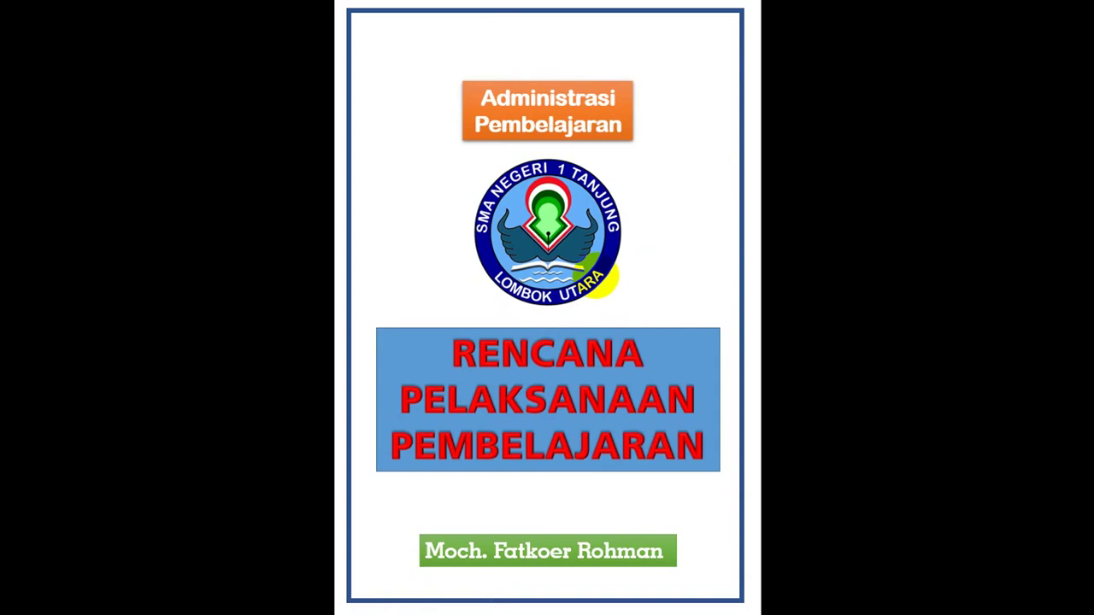
View the last two example covers, then exit the show to blank slide 6 in Normal view.
click(602, 278)
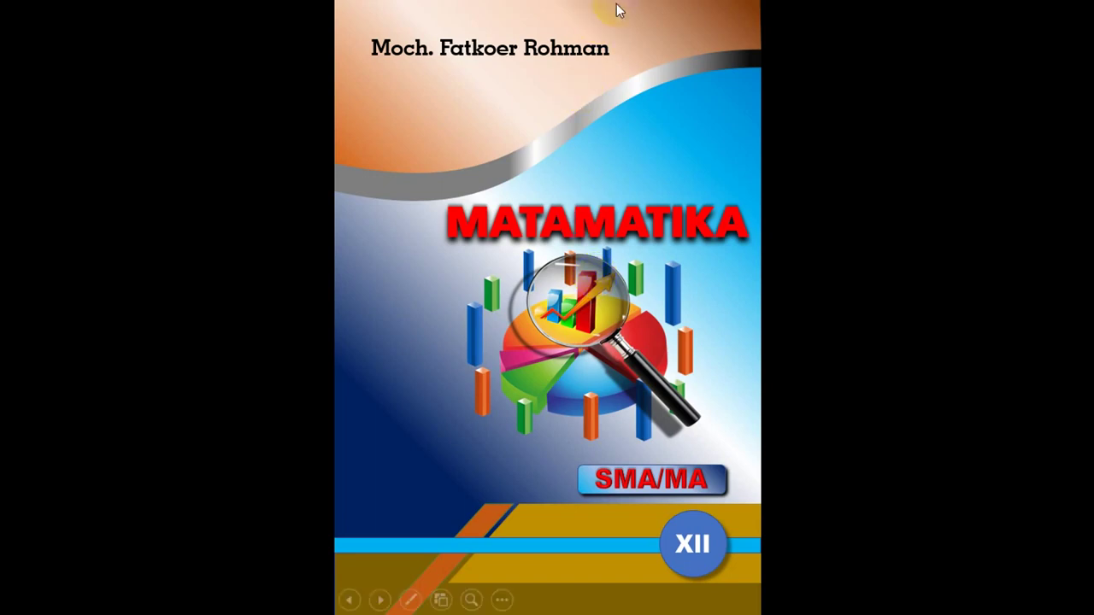
click(549, 270)
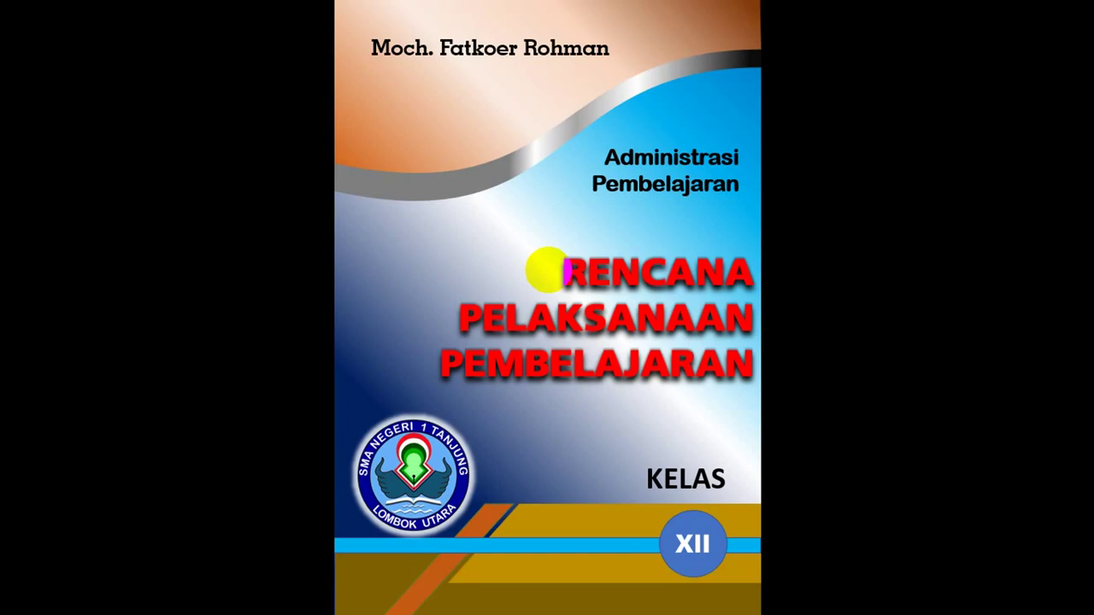
key(Escape)
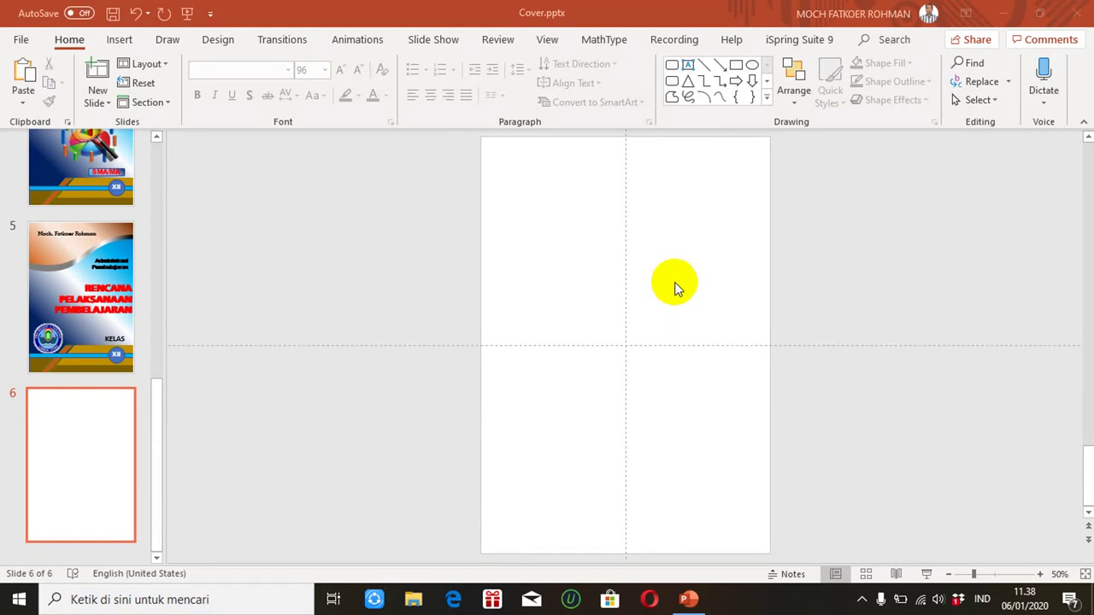
click(120, 40)
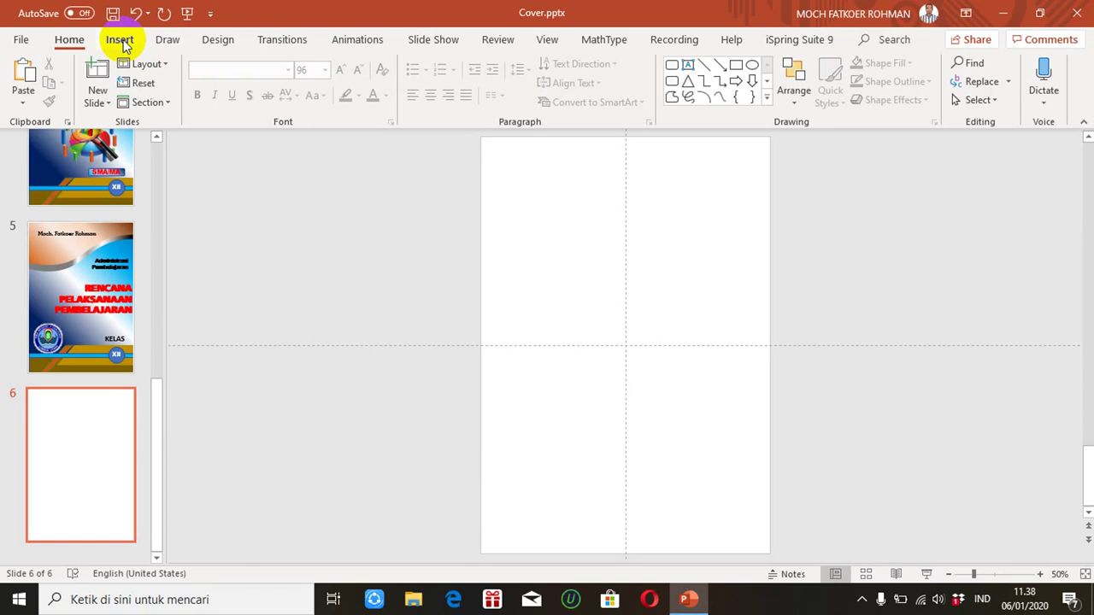
Draw a Flowchart: Document shape across the slide top, 19,05 cm wide and 7,89 cm tall.
click(123, 41)
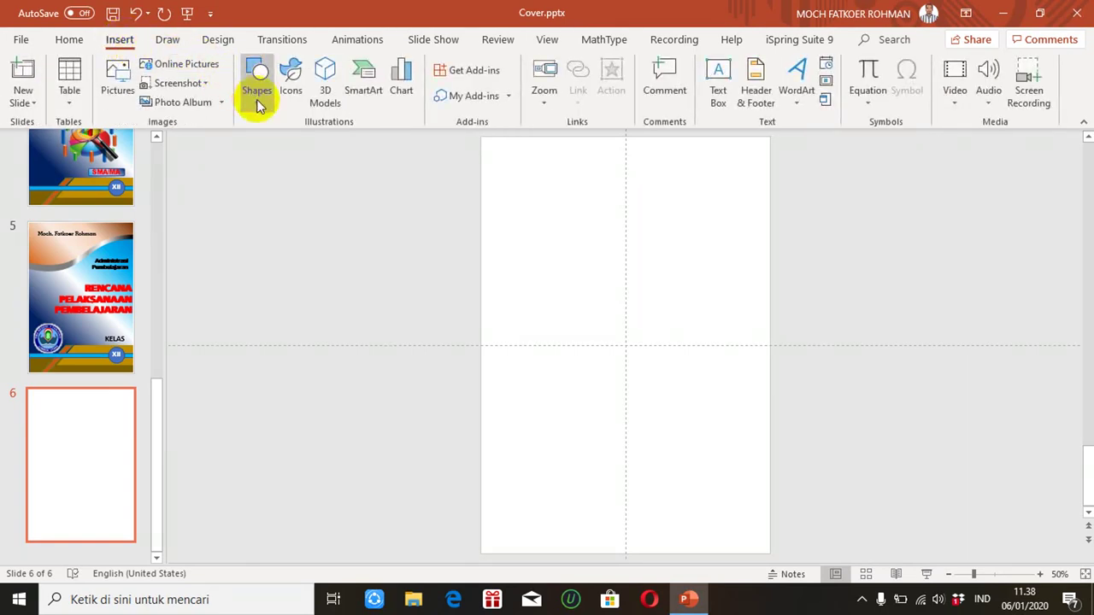
click(258, 103)
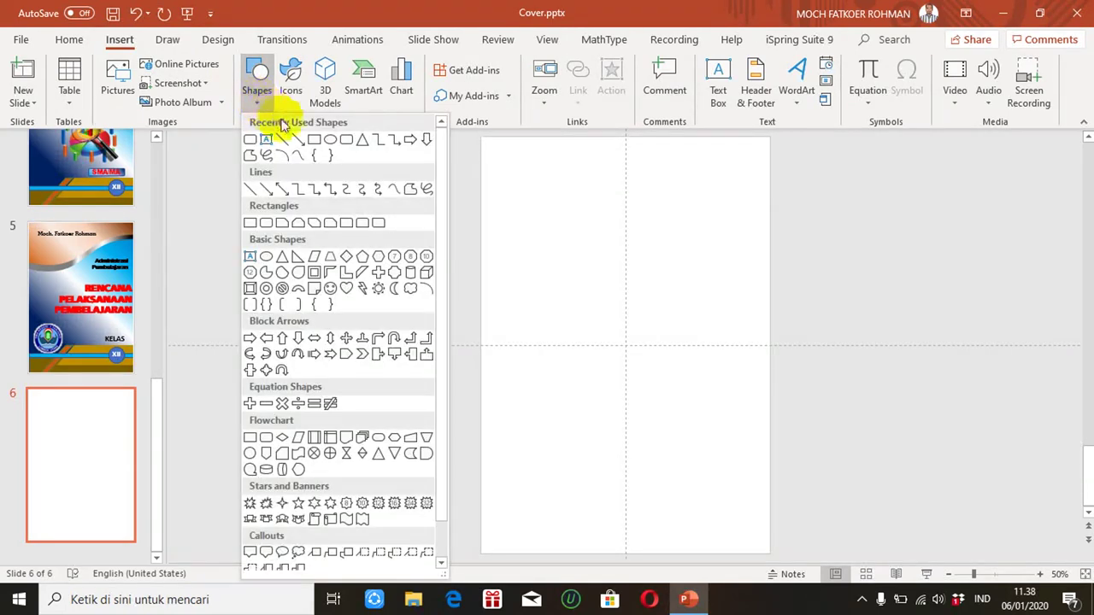
click(347, 439)
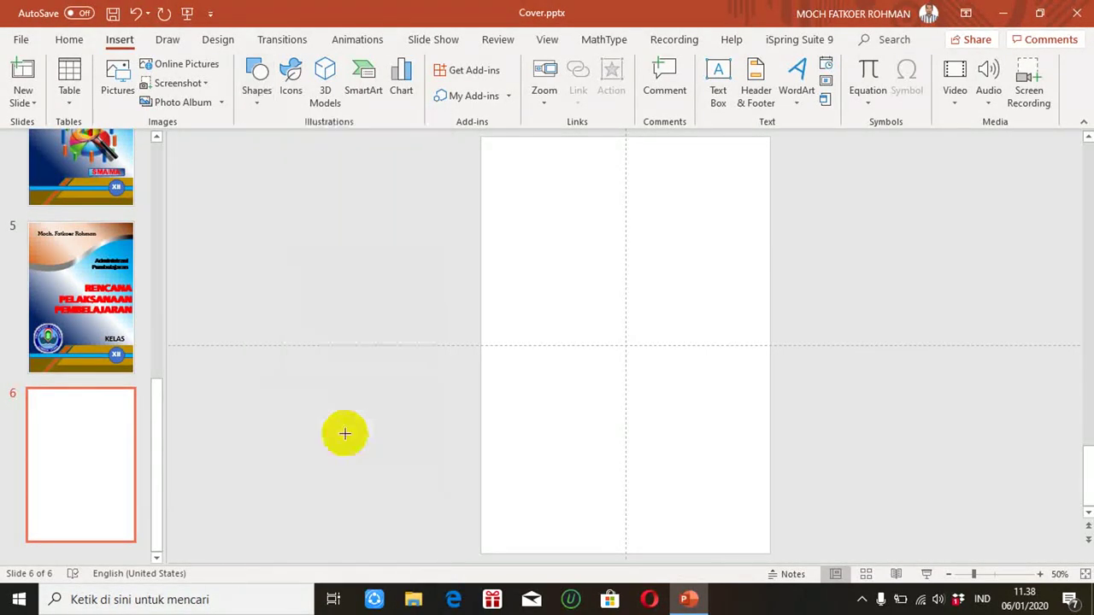
click(482, 137)
drag(481, 137, 770, 257)
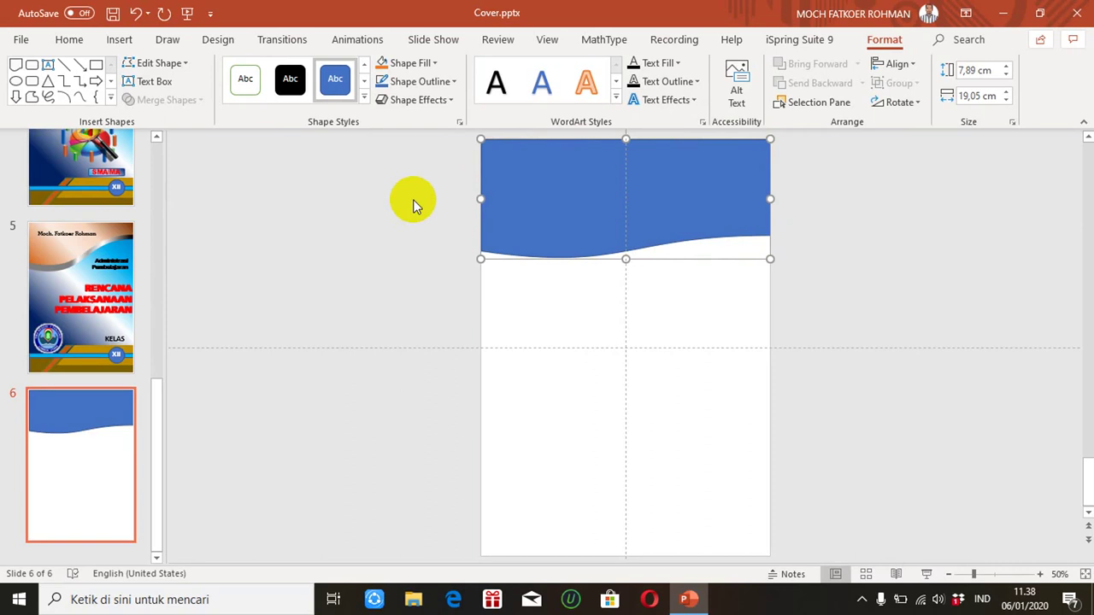
click(622, 224)
drag(617, 217, 618, 220)
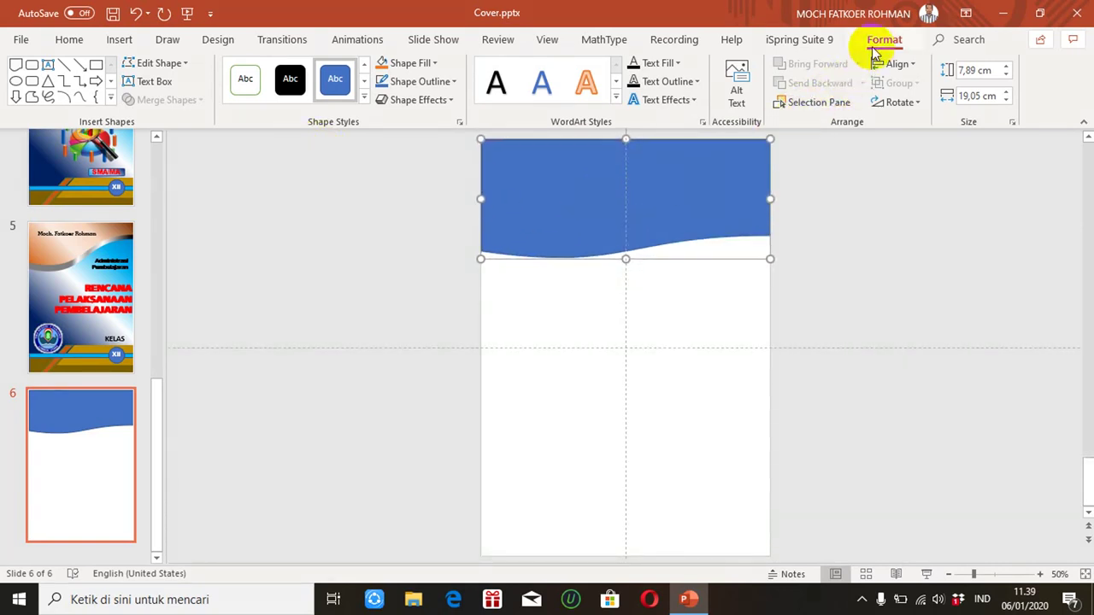
click(187, 64)
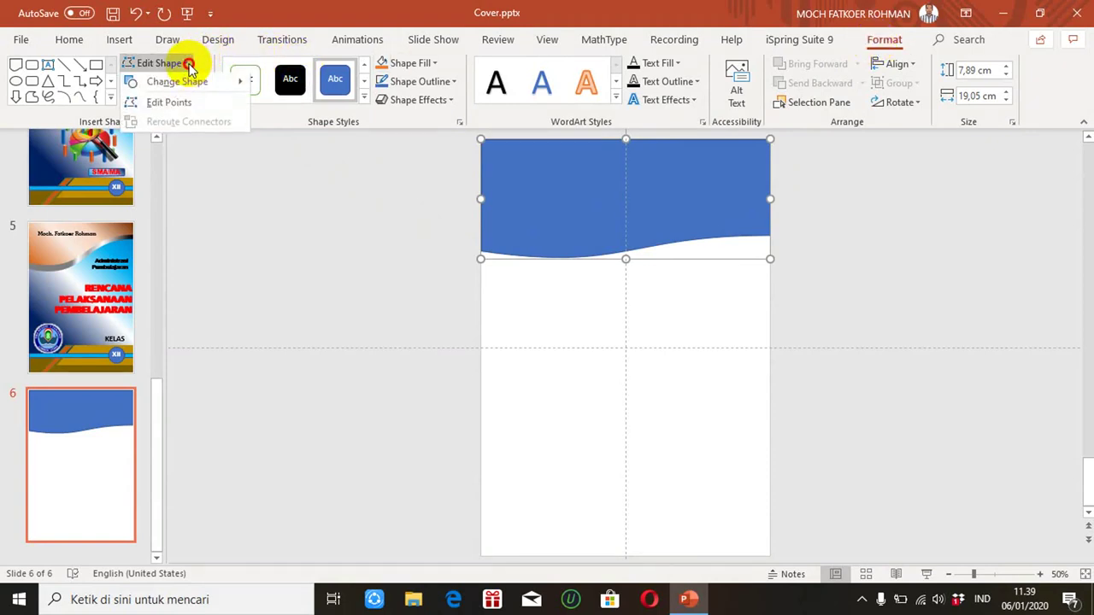
Edit the wave's points: raise the right end, lower the left end, deepen the bend to 10,55 cm.
click(163, 104)
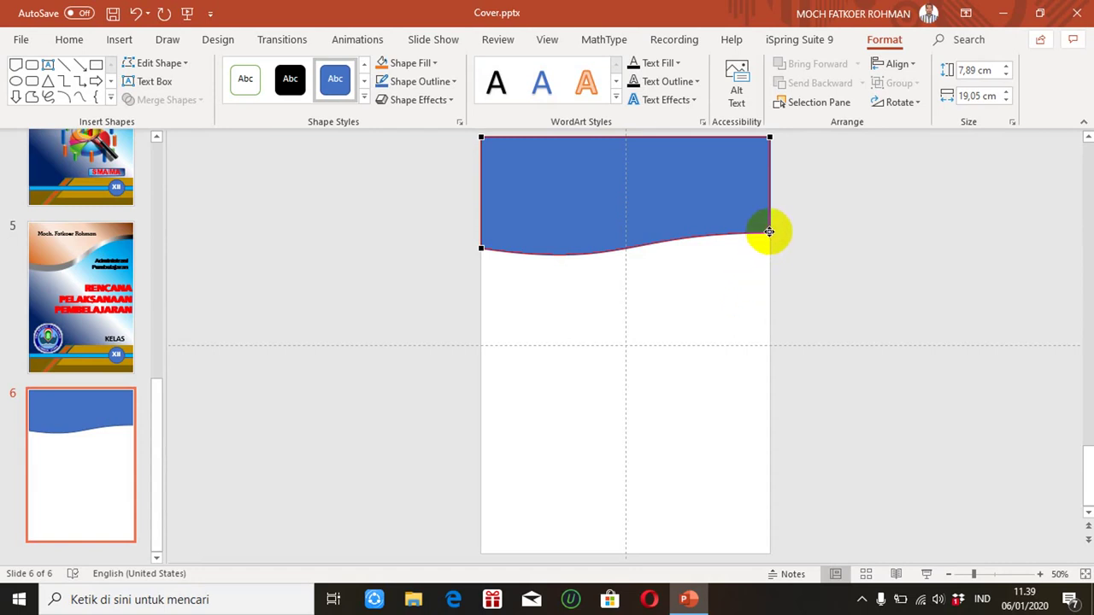
click(769, 233)
drag(769, 232, 770, 177)
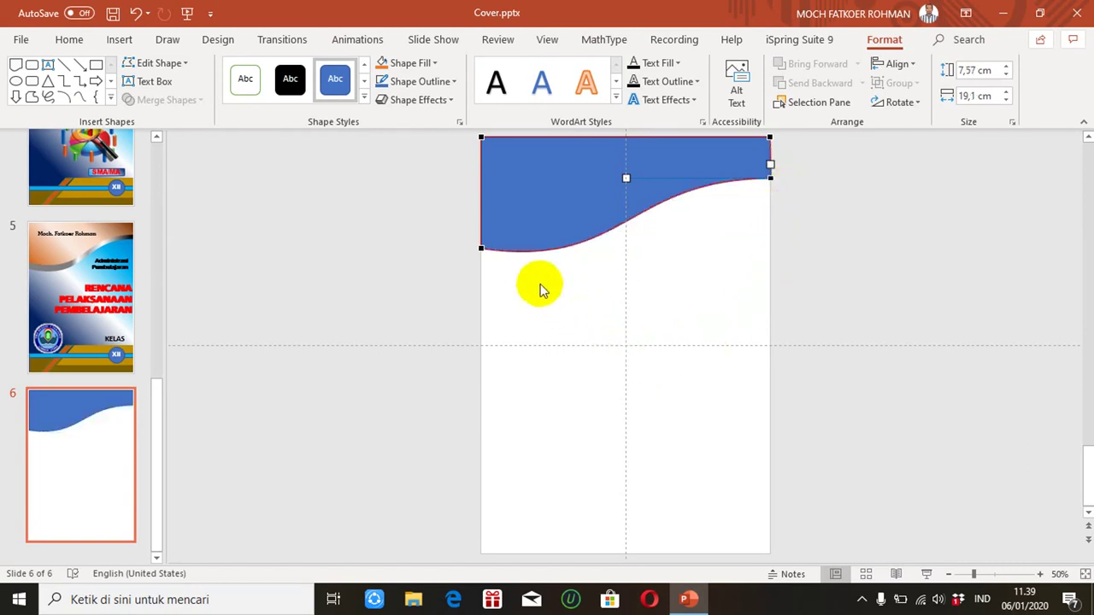
click(481, 247)
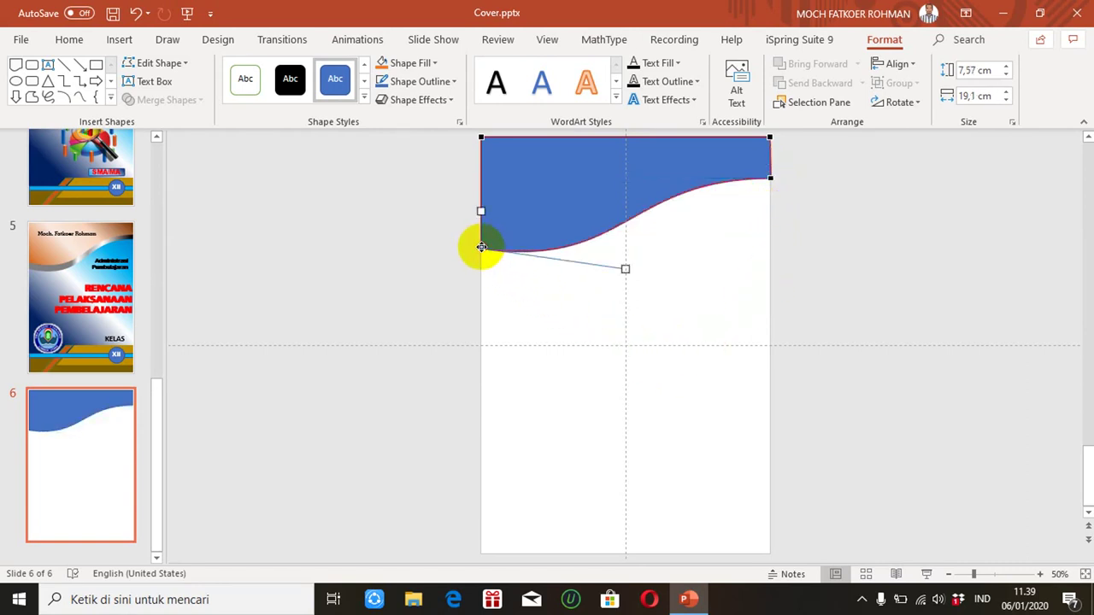
drag(481, 247, 483, 299)
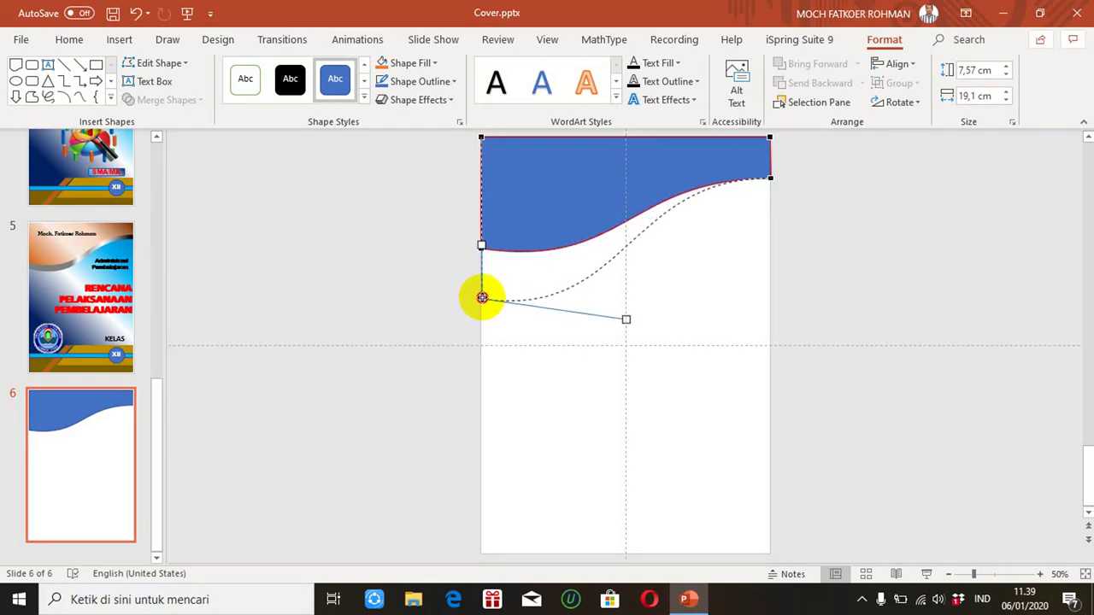
drag(483, 299, 481, 289)
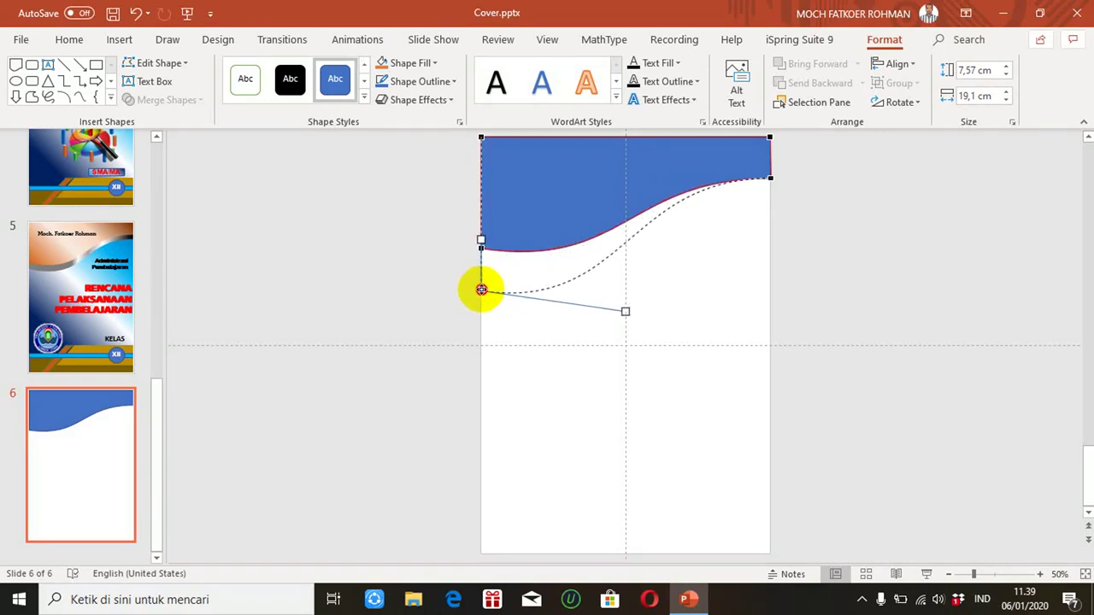
drag(482, 290, 481, 290)
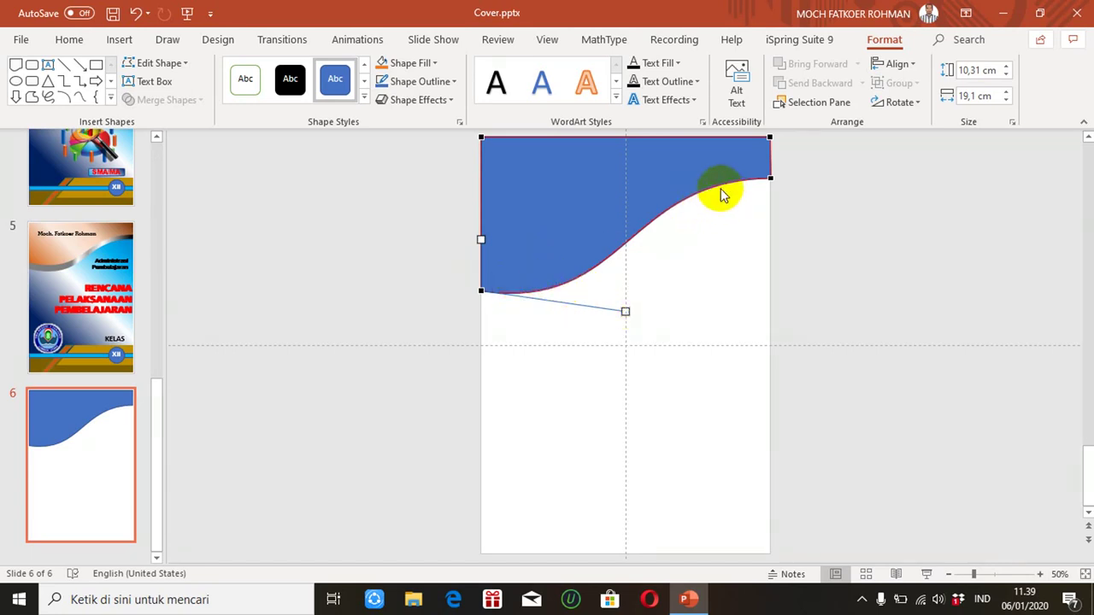
mouse_move(625, 312)
mouse_down()
mouse_move(643, 332)
mouse_move(612, 276)
mouse_move(635, 327)
mouse_up()
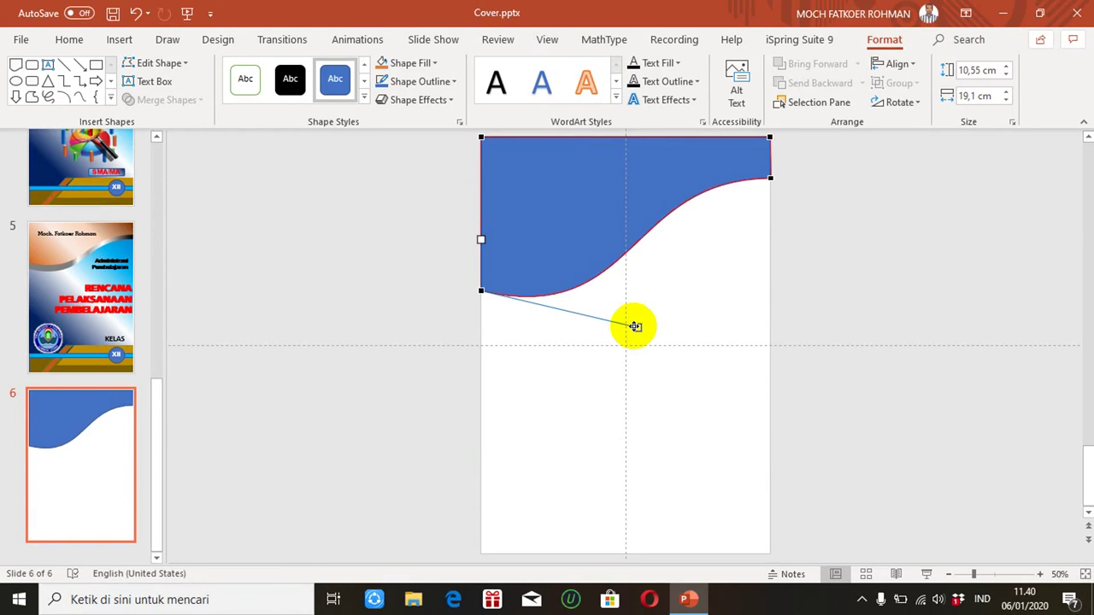
click(691, 287)
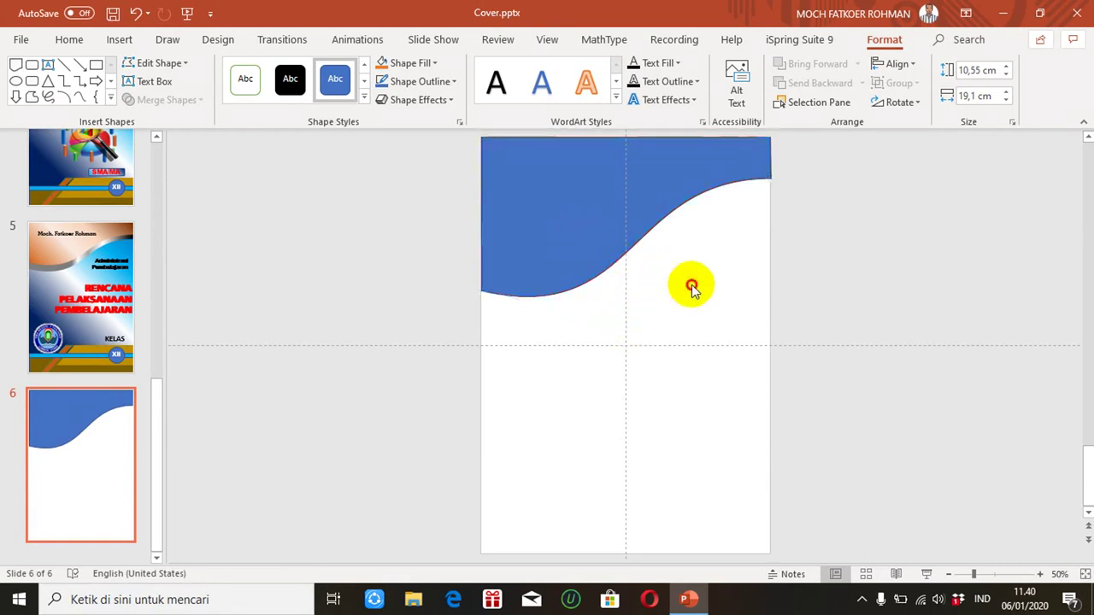
Duplicate the blue wave, give the copy a yellow shape style, and nudge it flush left.
click(603, 238)
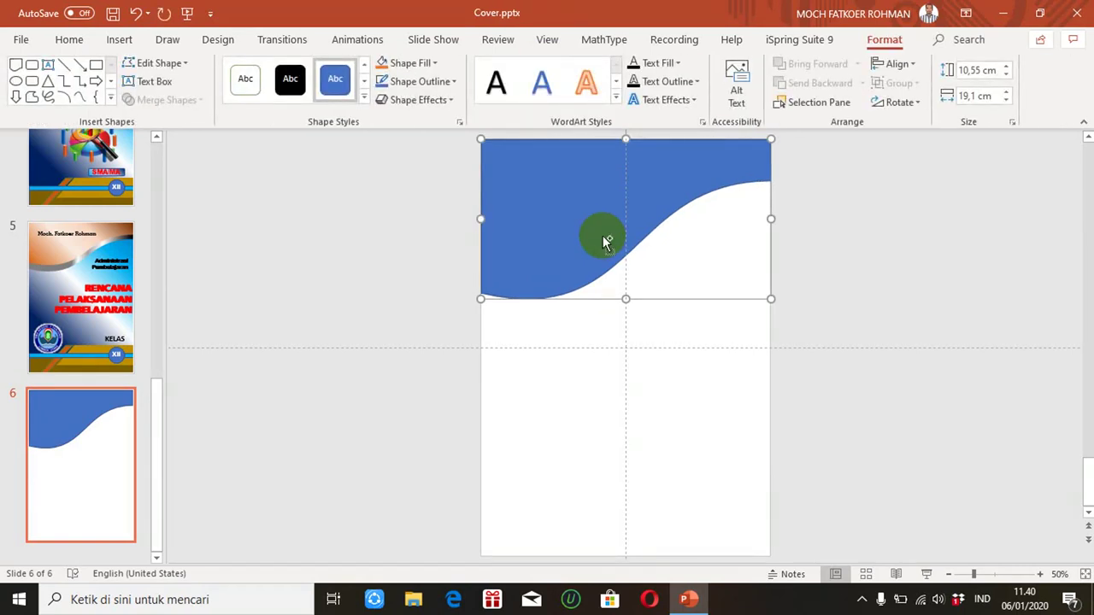
key(ctrl+v)
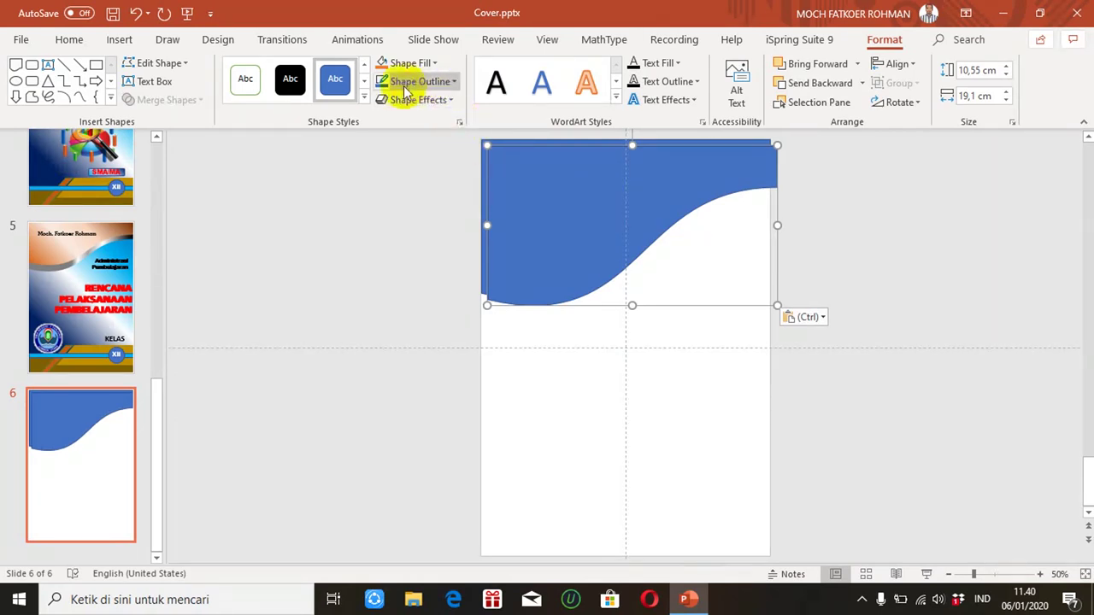
click(366, 94)
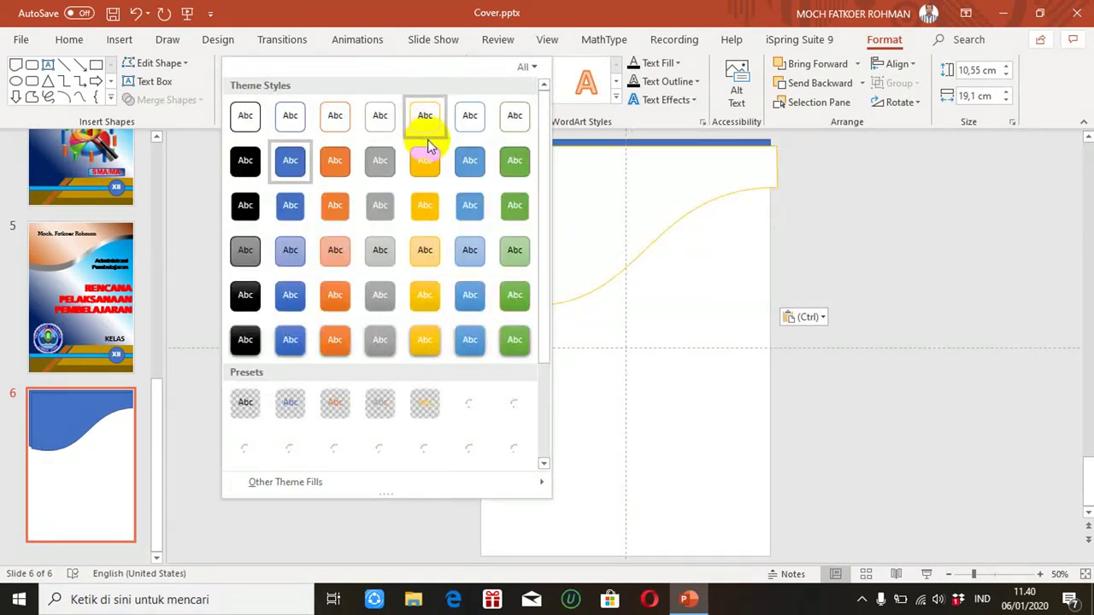
click(427, 163)
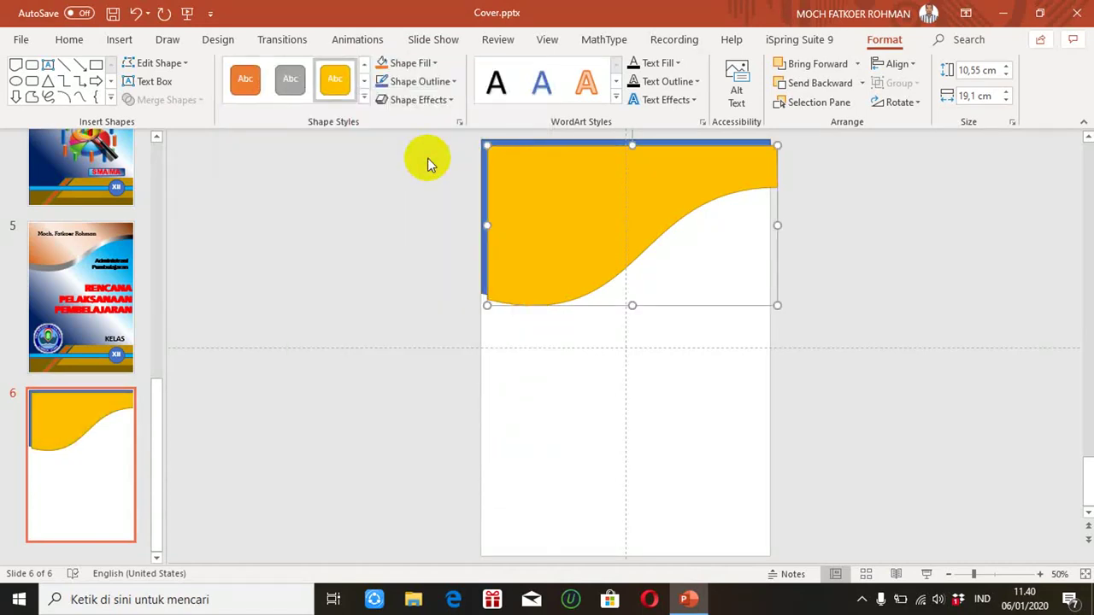
key(ctrl+Up)
key(ctrl+Up)
key(ctrl+Up)
key(ctrl+Up)
key(ctrl+Up)
key(ctrl+Up)
key(ctrl+Up)
key(ctrl+Left)
key(ctrl+Left)
key(ctrl+Left)
key(ctrl+Left)
key(ctrl+Left)
key(ctrl+Left)
key(ctrl+Left)
key(ctrl+Left)
key(ctrl+Left)
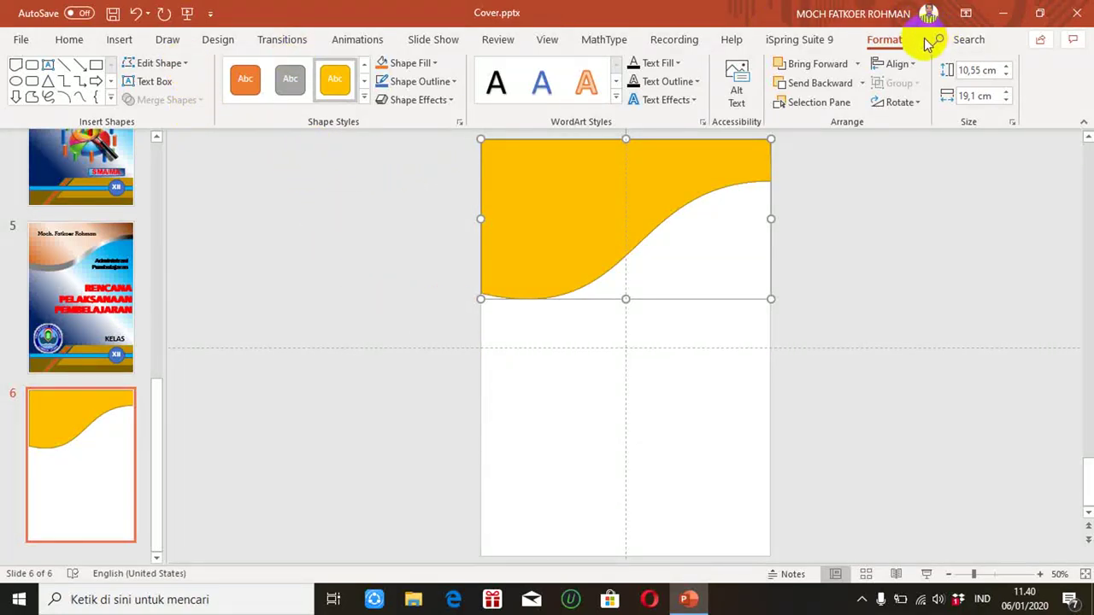
click(183, 67)
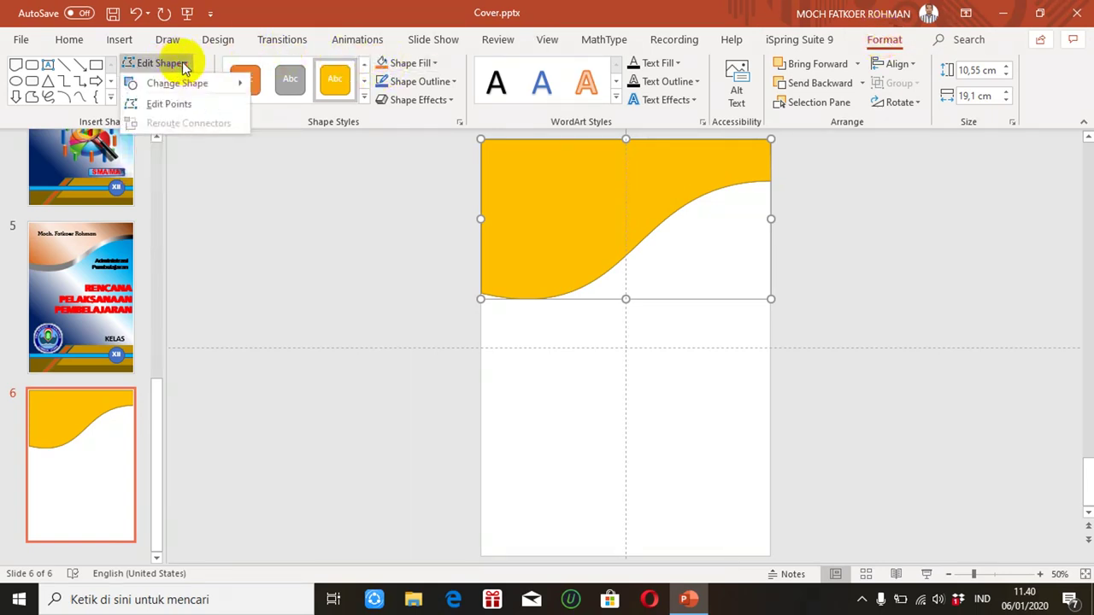
Raise the yellow shape's edit points so it is 9,08 cm tall, exposing a blue band.
click(169, 103)
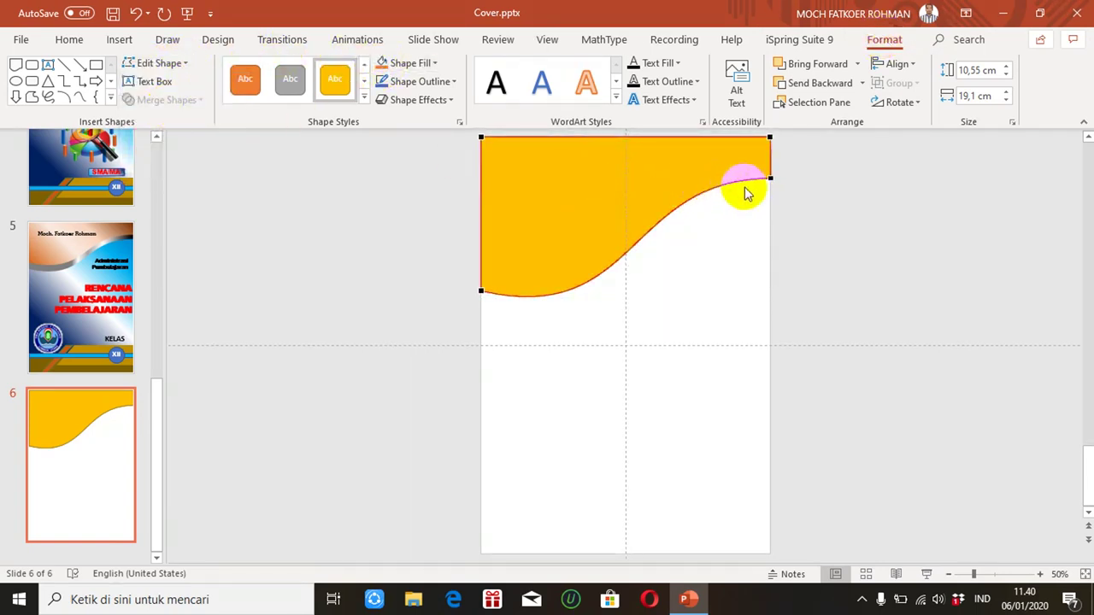
drag(767, 177, 770, 165)
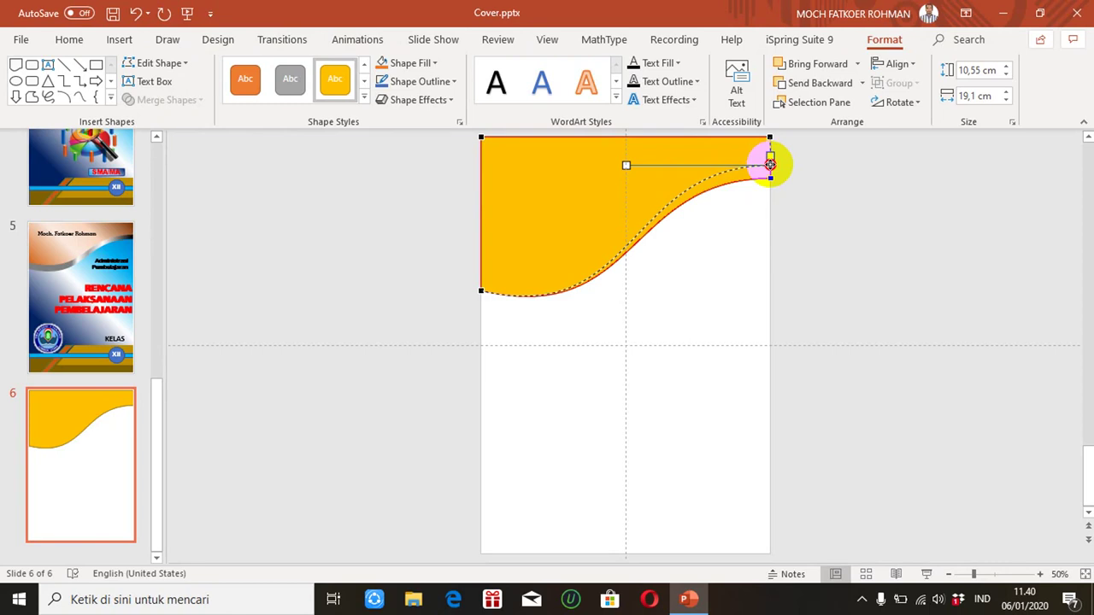
drag(770, 165, 771, 155)
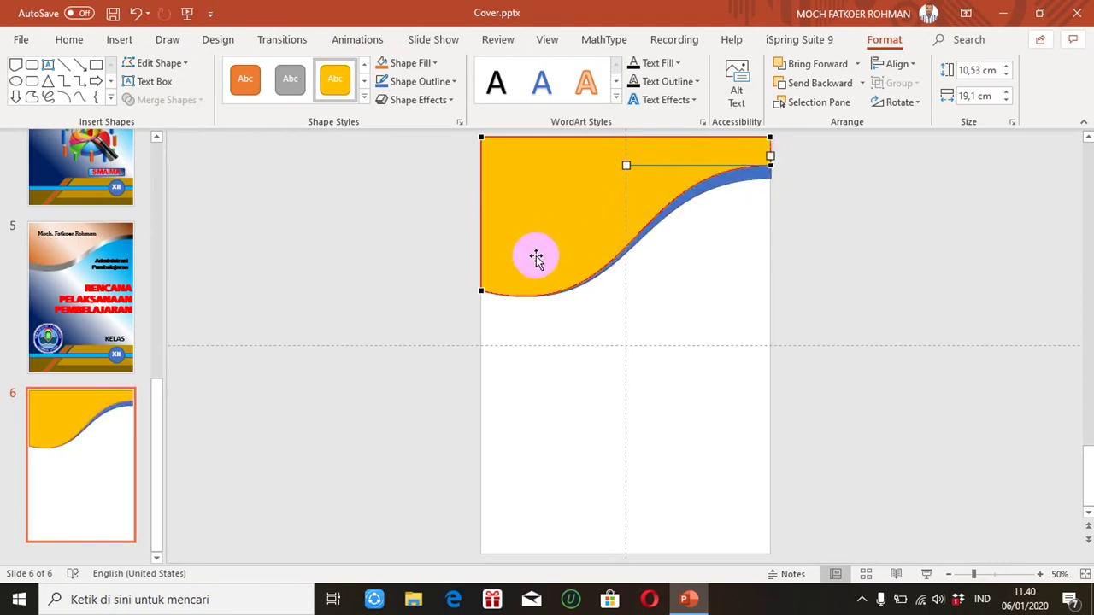
drag(480, 291, 482, 268)
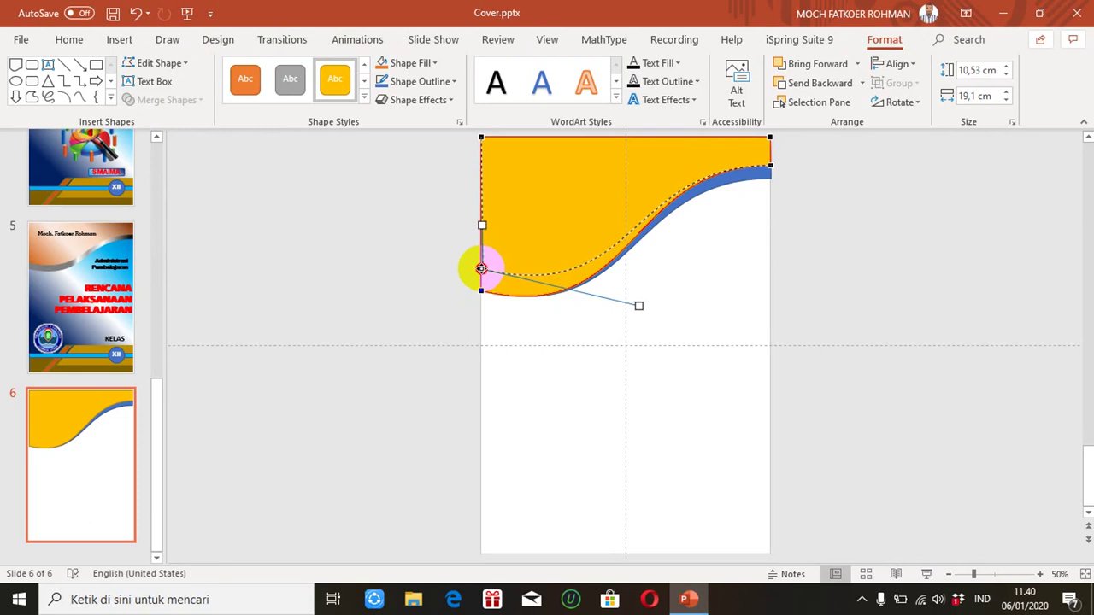
drag(482, 268, 480, 270)
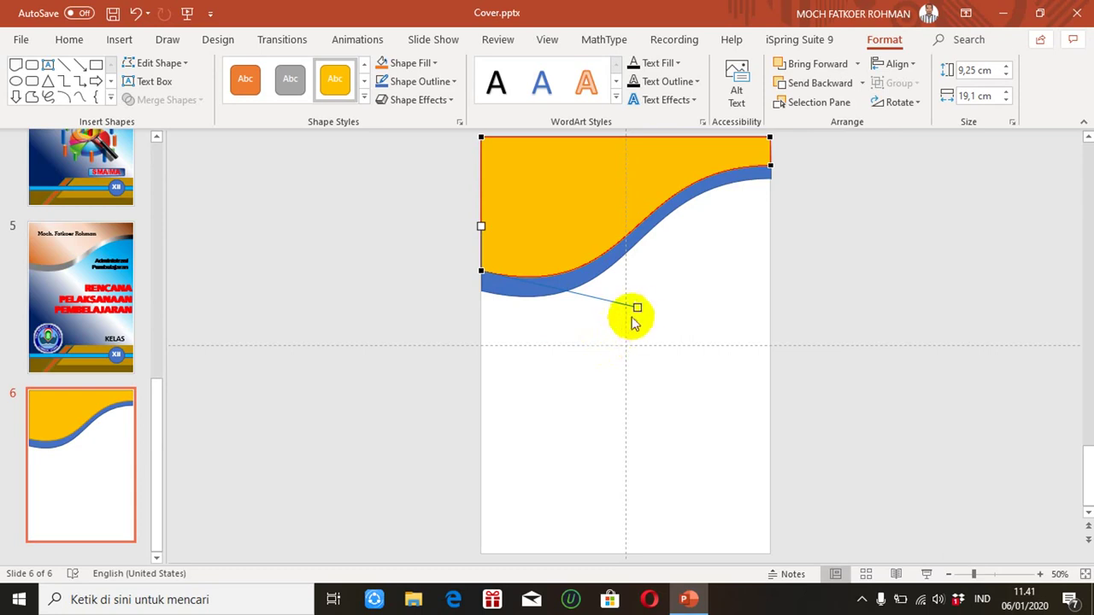
drag(637, 306, 636, 294)
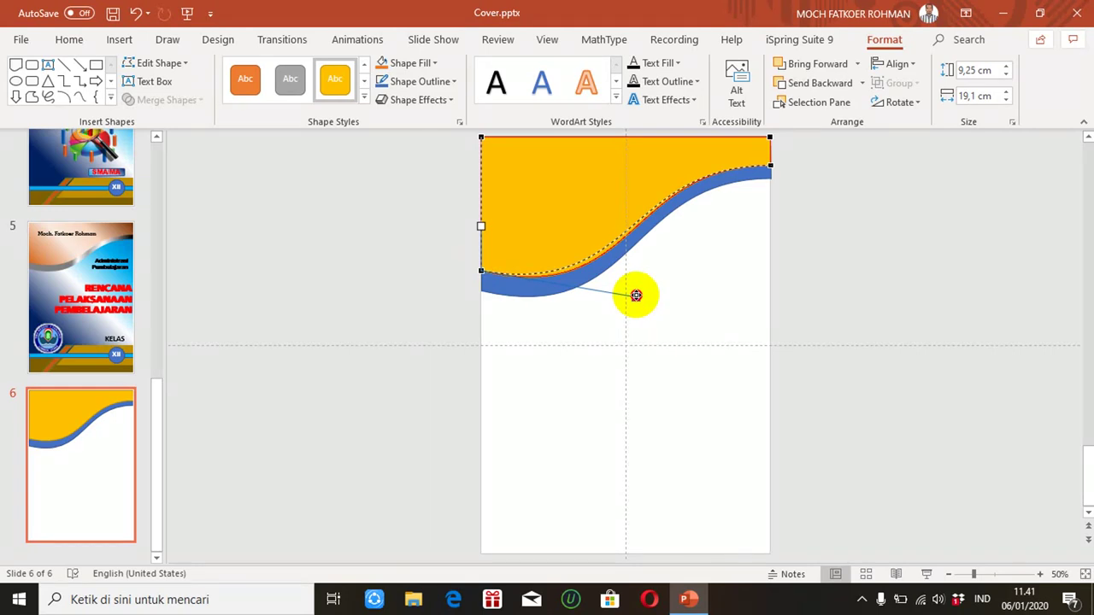
drag(636, 295, 636, 295)
click(667, 311)
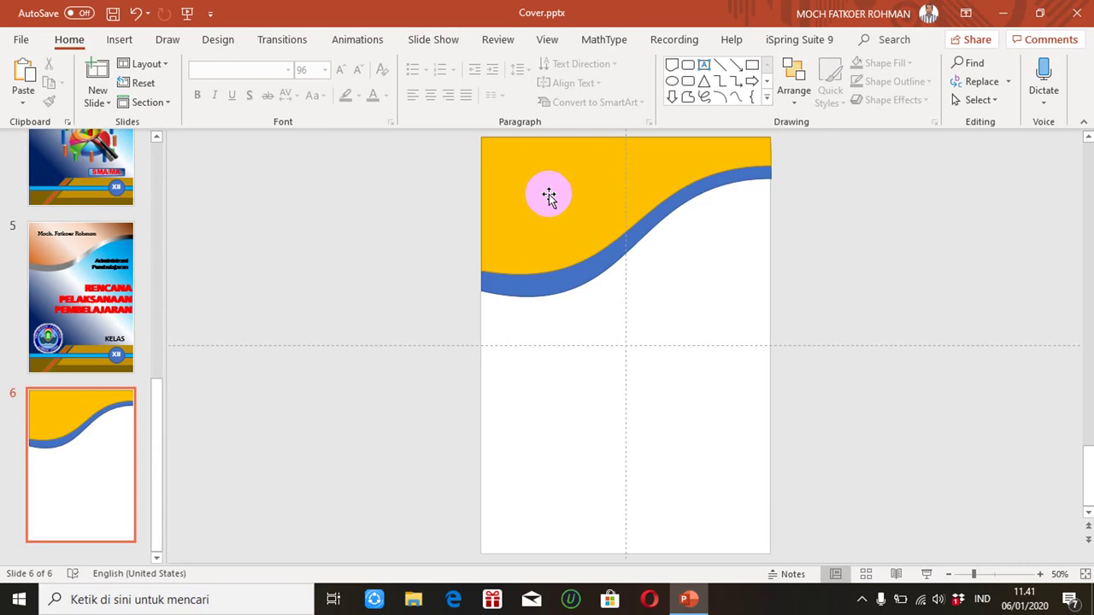
click(548, 197)
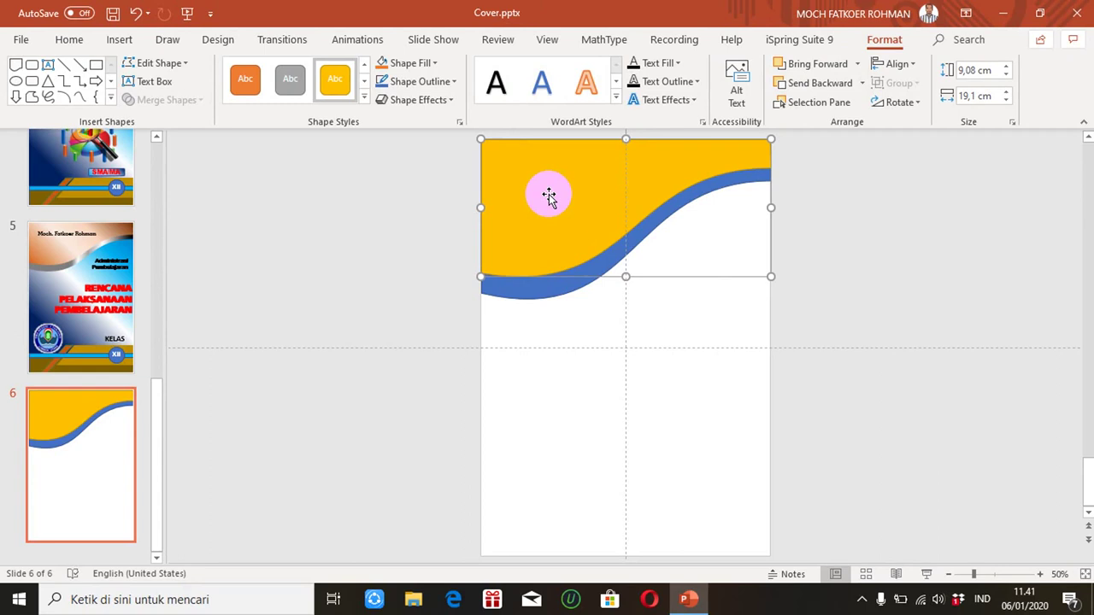
In Format Shape, switch the yellow wave's fill to Gradient fill.
right_click(549, 197)
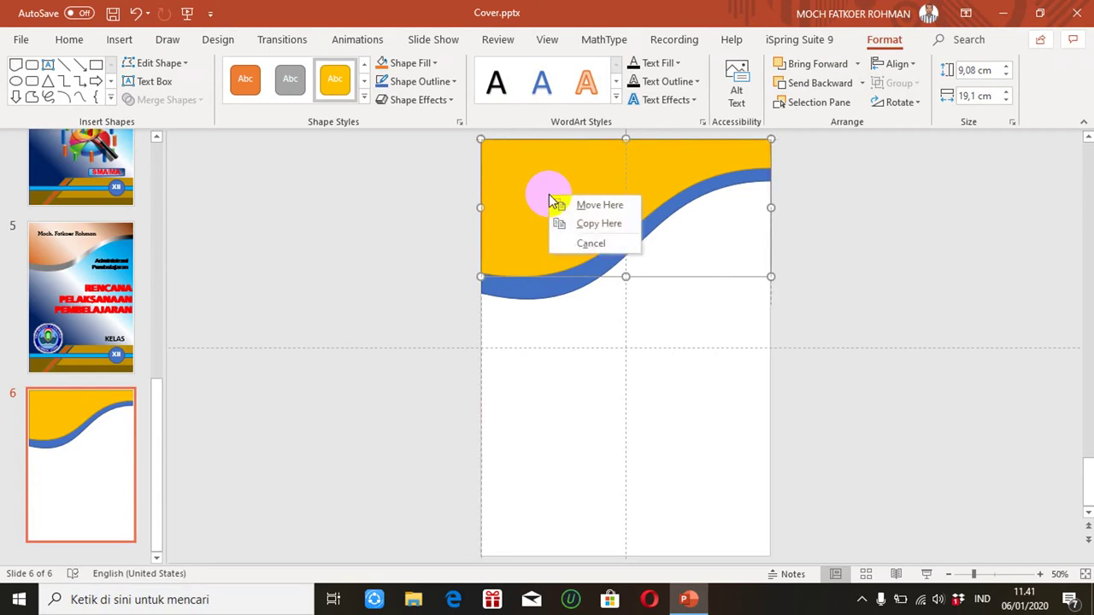
right_click(551, 192)
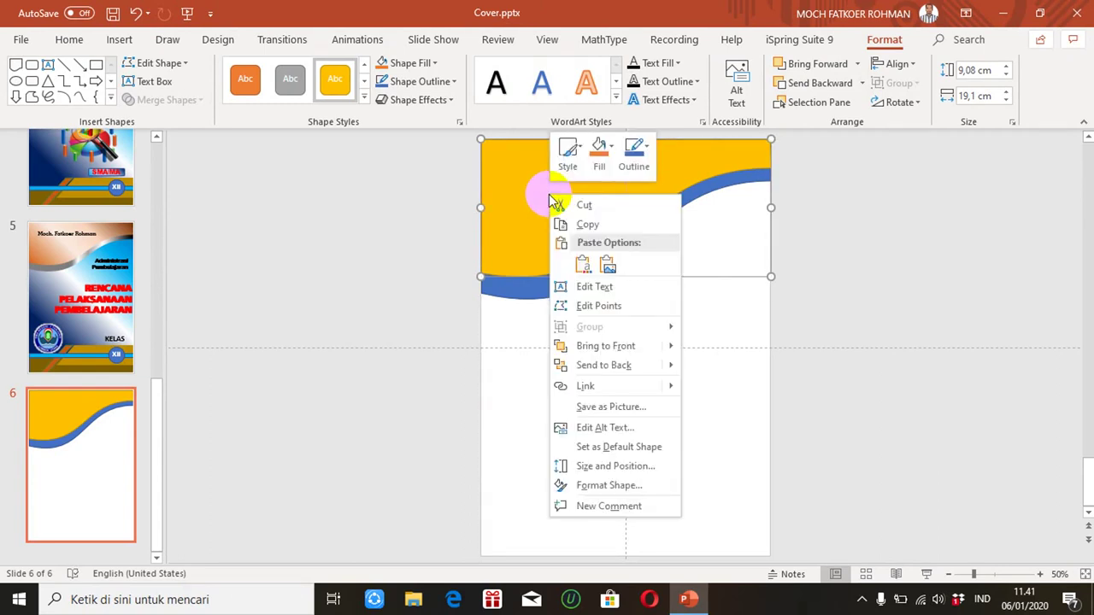
click(614, 491)
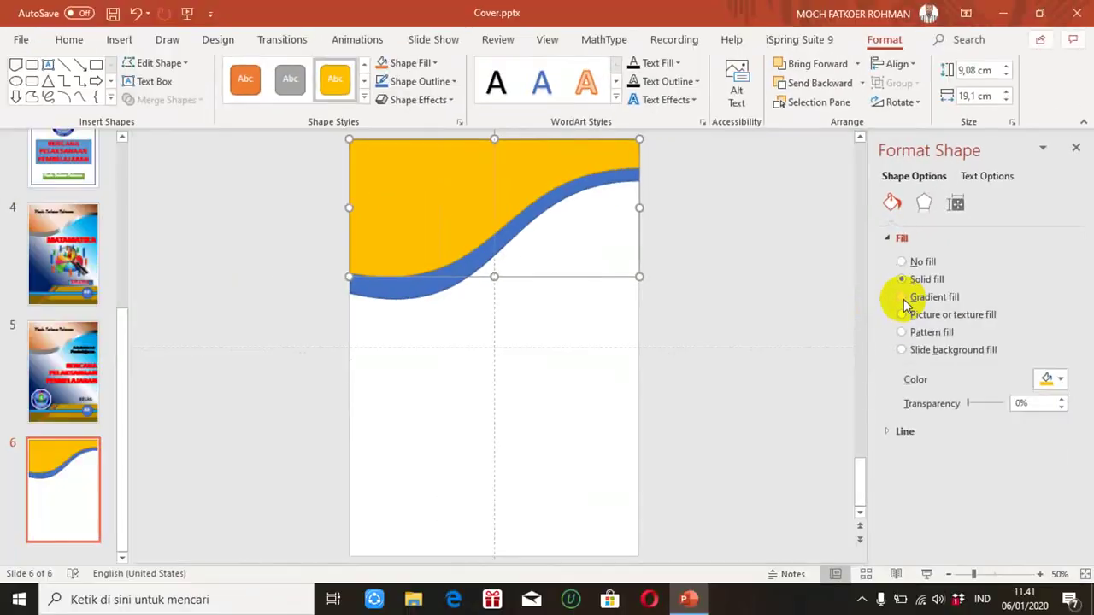
click(902, 298)
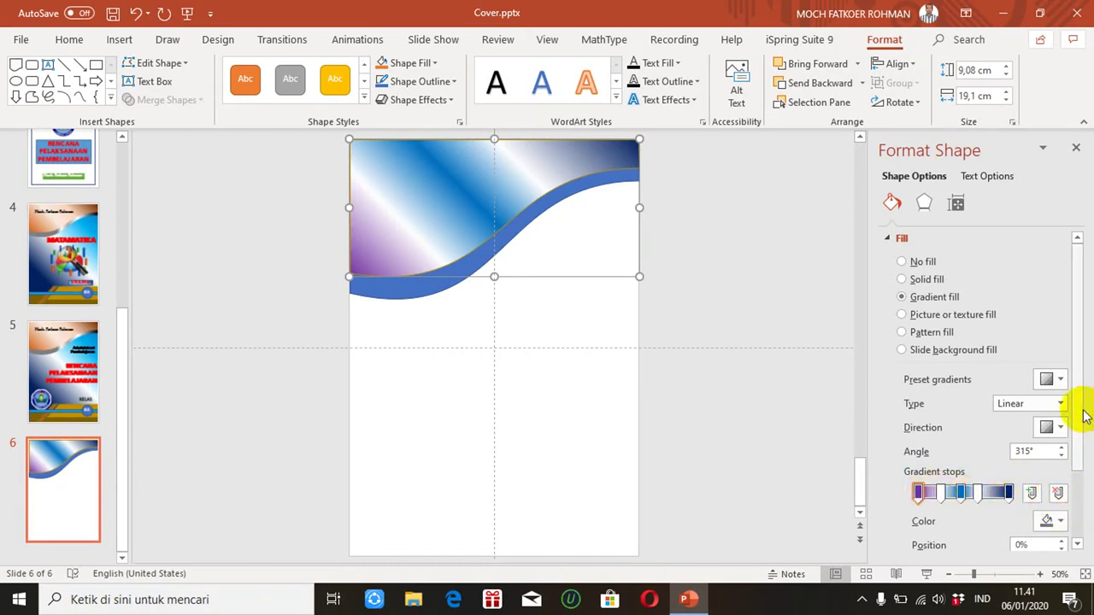
Delete the 66% gradient stop, colour the 0% stop dark blue and the 100% stop medium blue.
drag(1079, 417, 1076, 467)
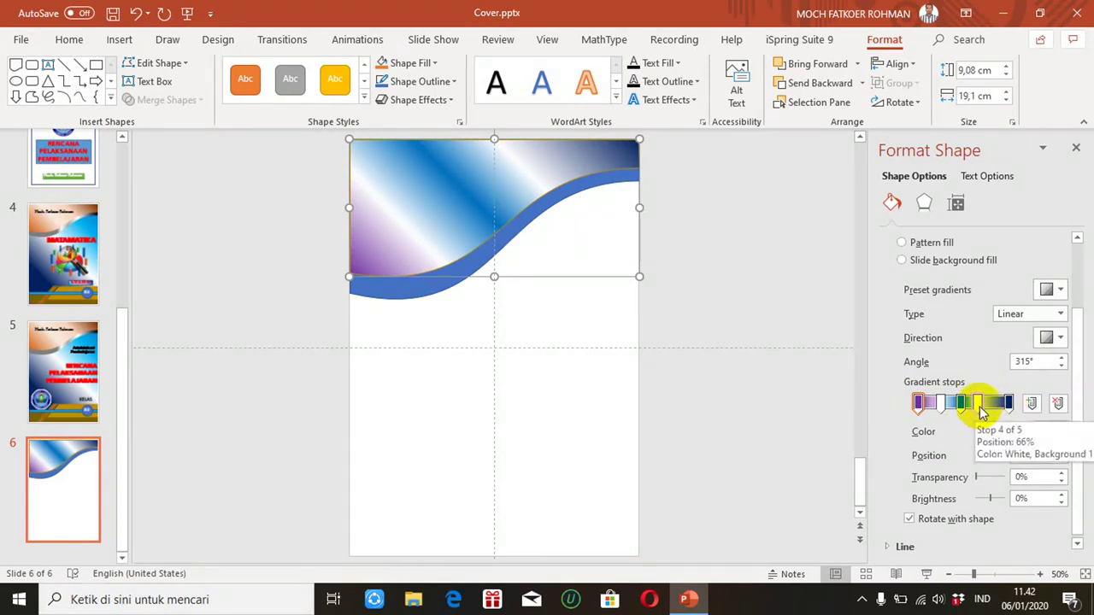
click(979, 409)
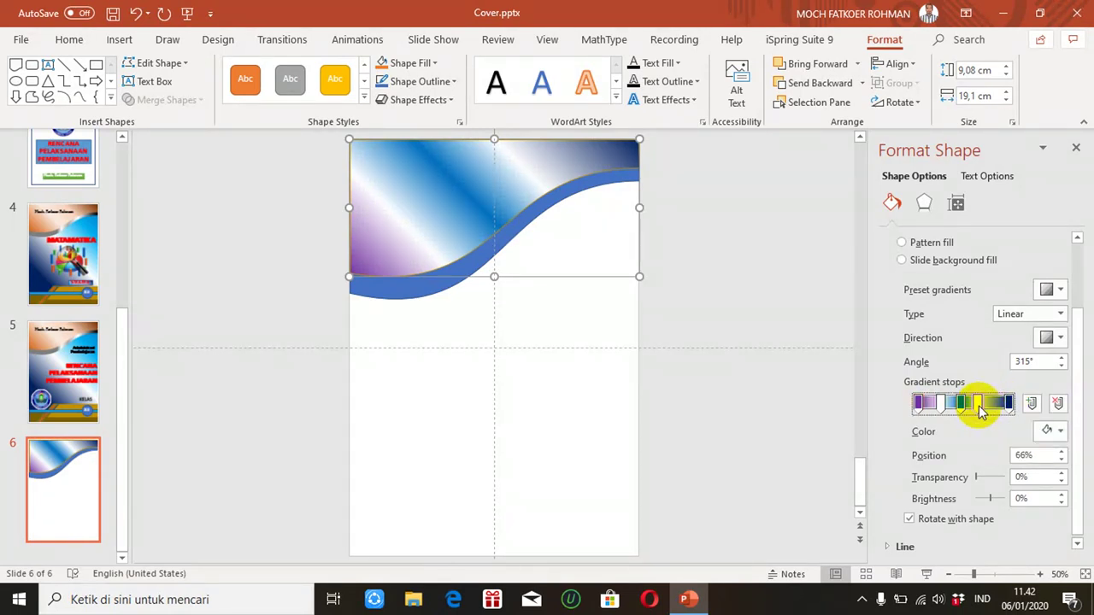
click(1060, 406)
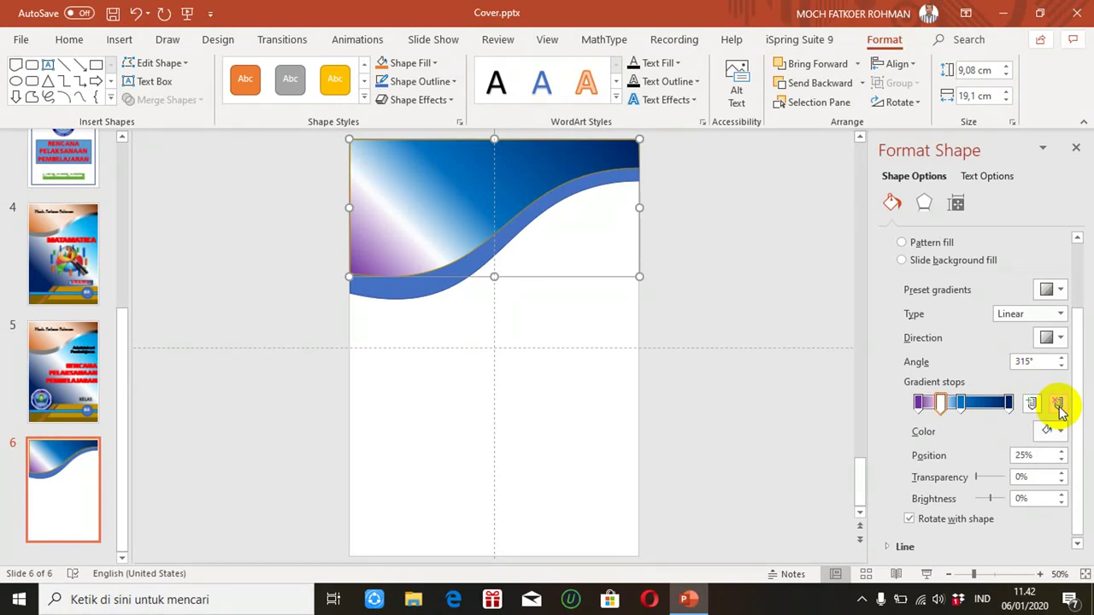
click(918, 403)
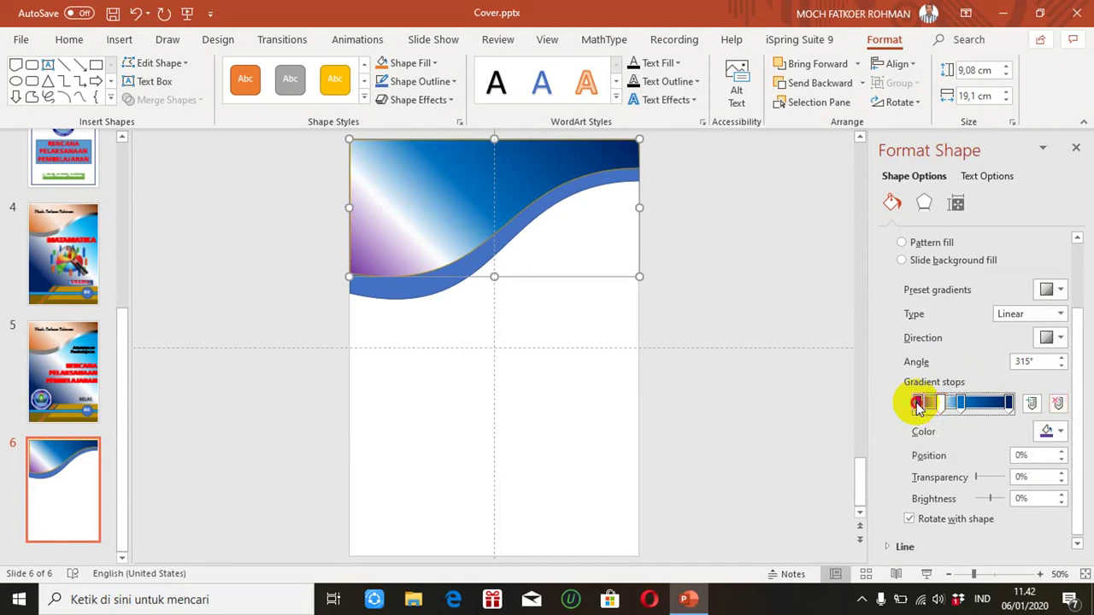
click(1058, 431)
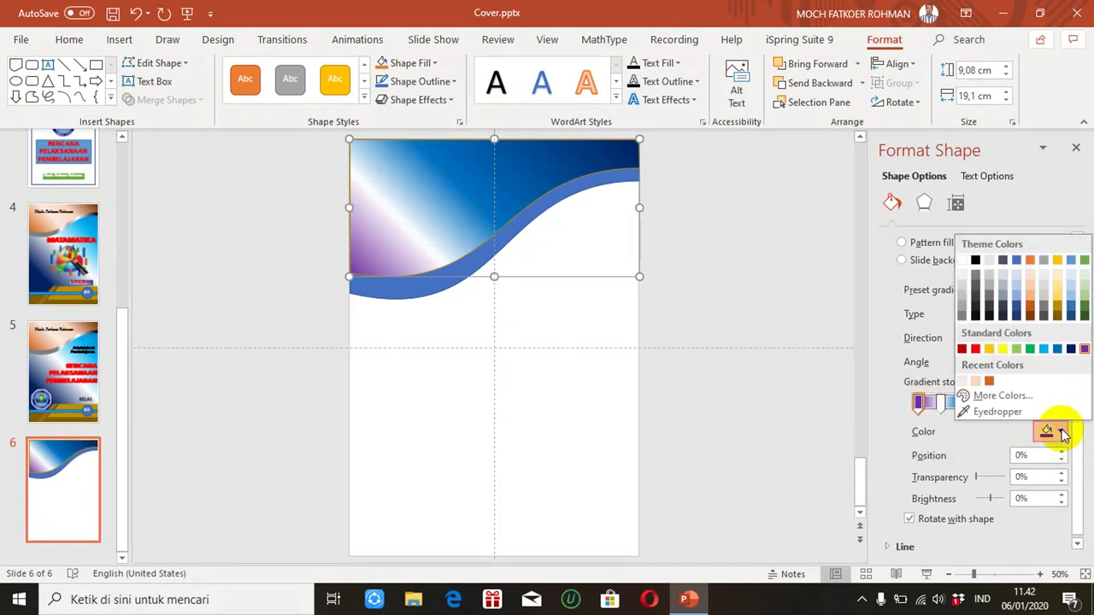
click(1071, 349)
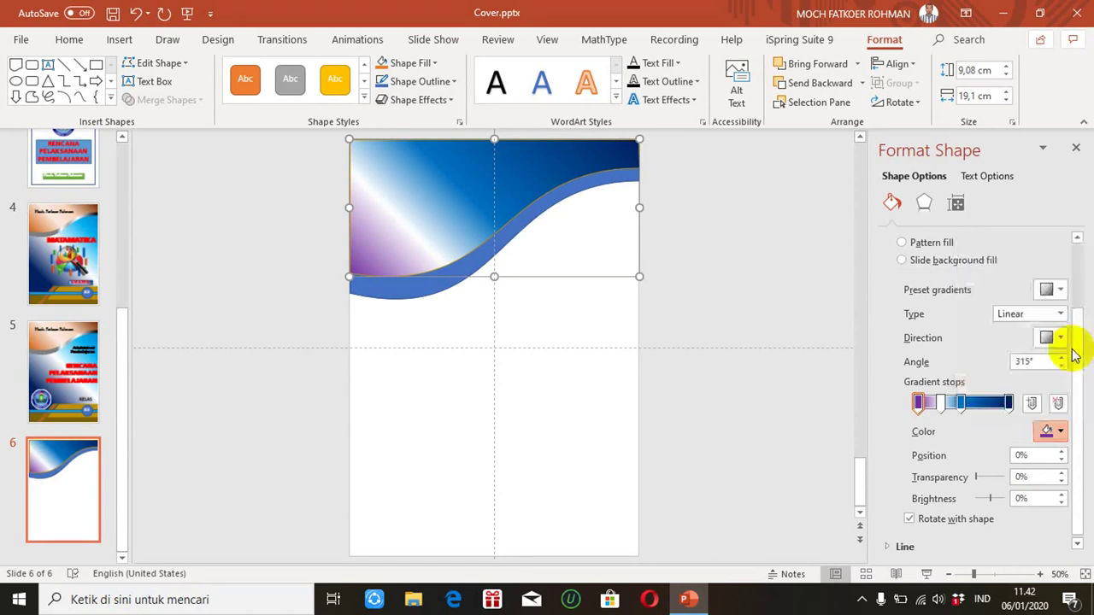
click(1009, 404)
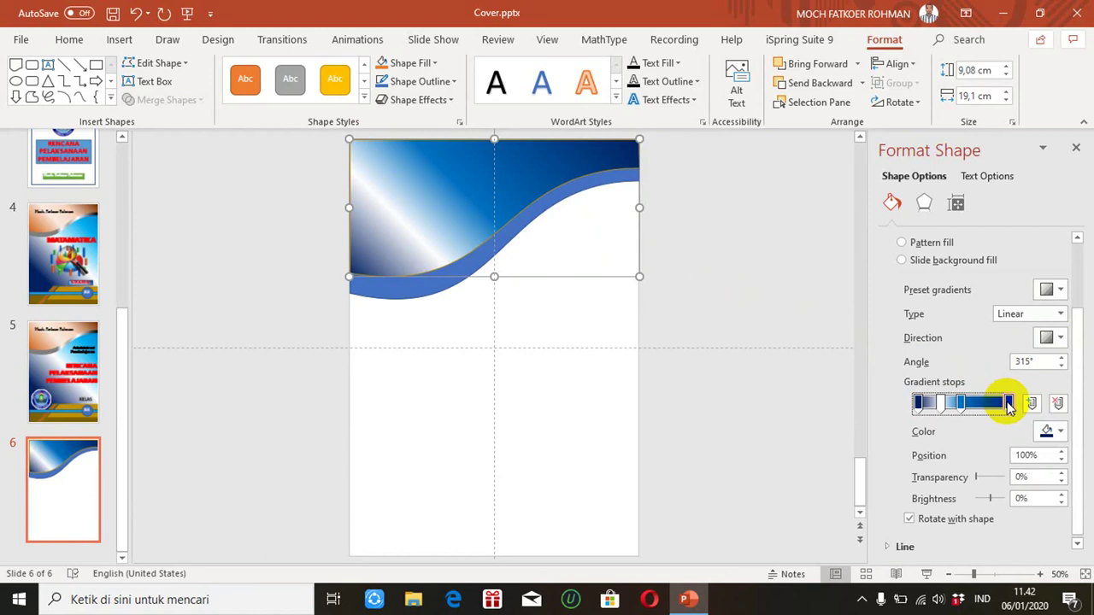
click(1061, 432)
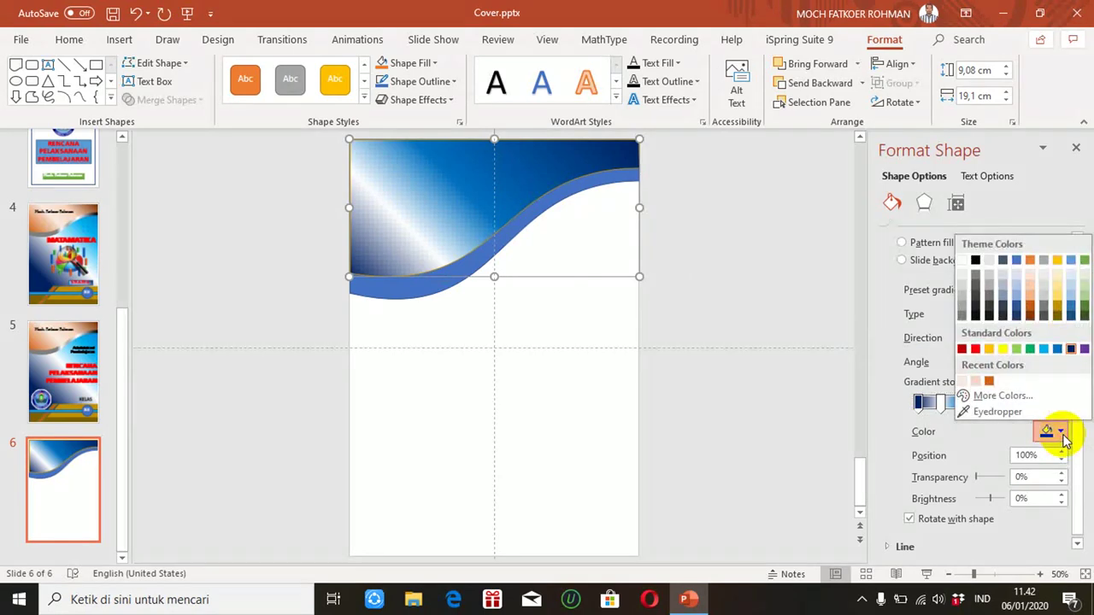
click(1057, 349)
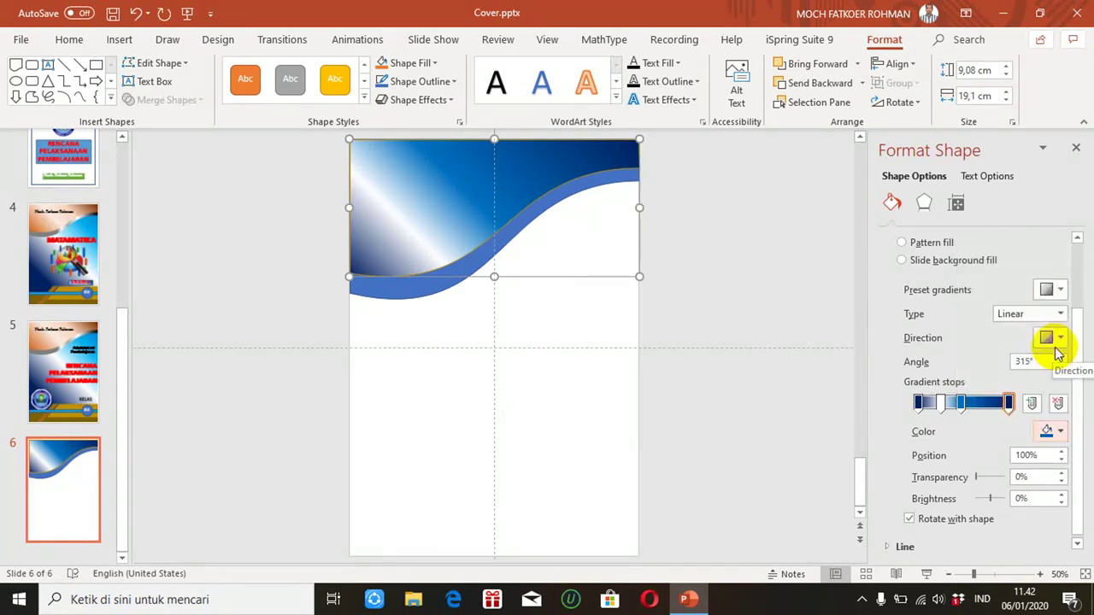
Move the 47% stop to 72% and make it white, then add a light-blue stop at 50%.
click(962, 403)
drag(963, 405, 985, 407)
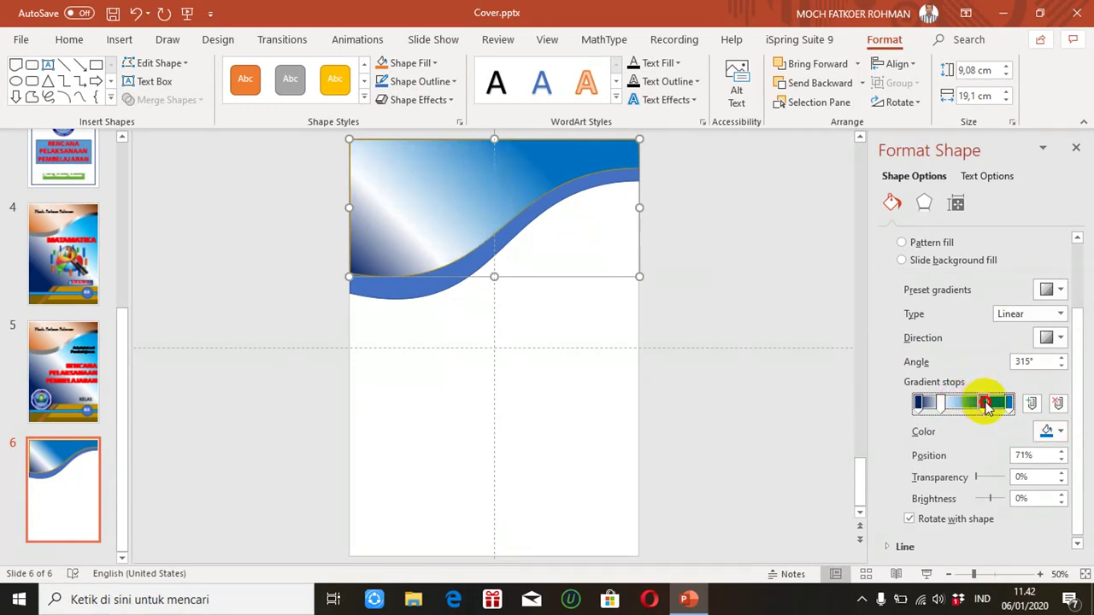
click(1060, 432)
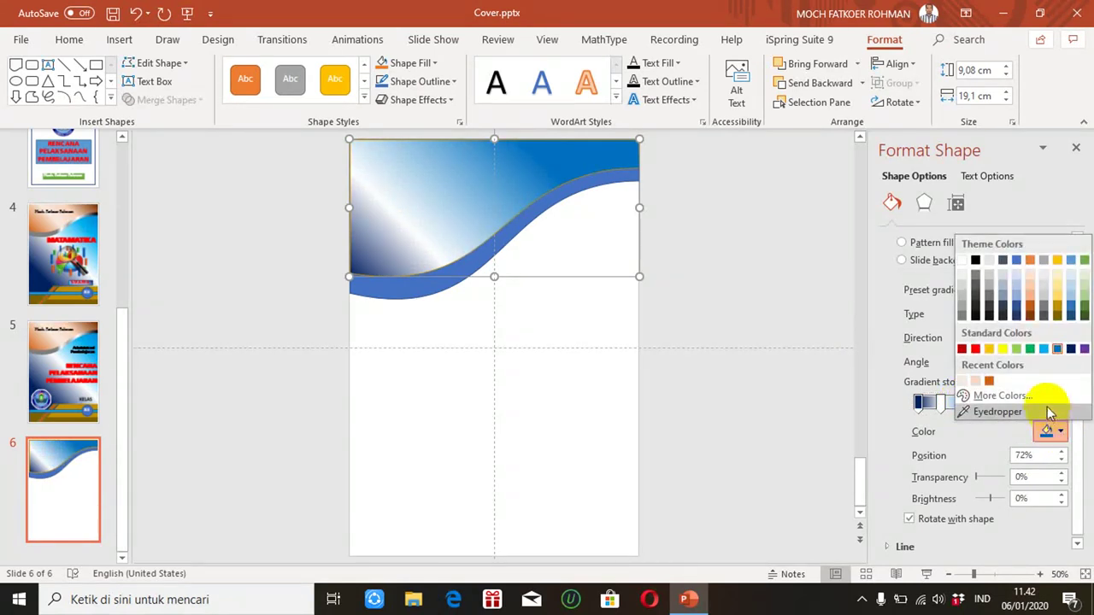
click(963, 261)
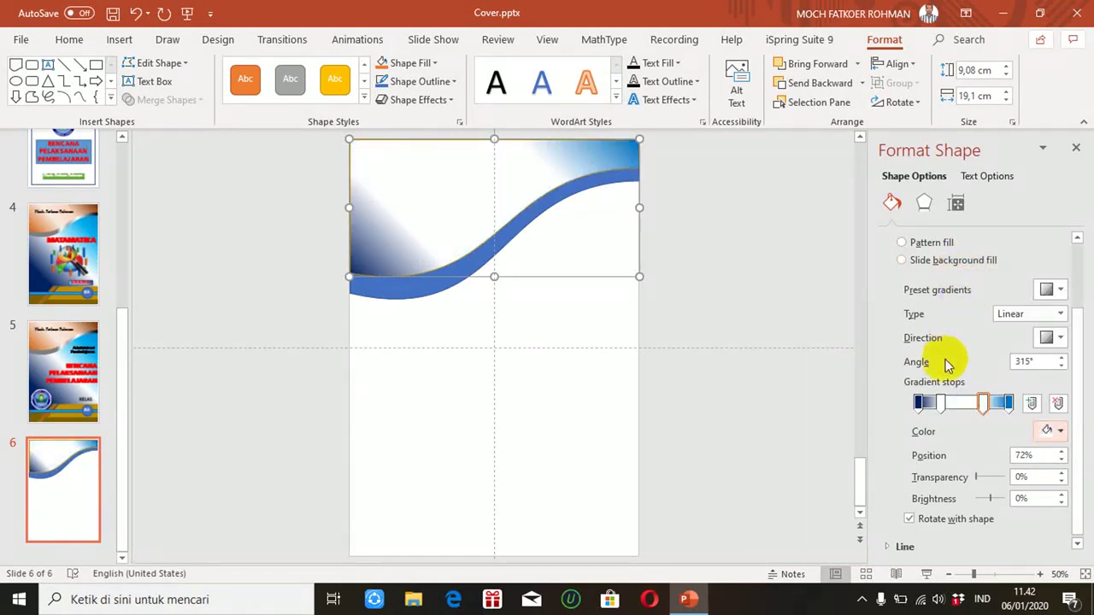
drag(941, 404, 945, 409)
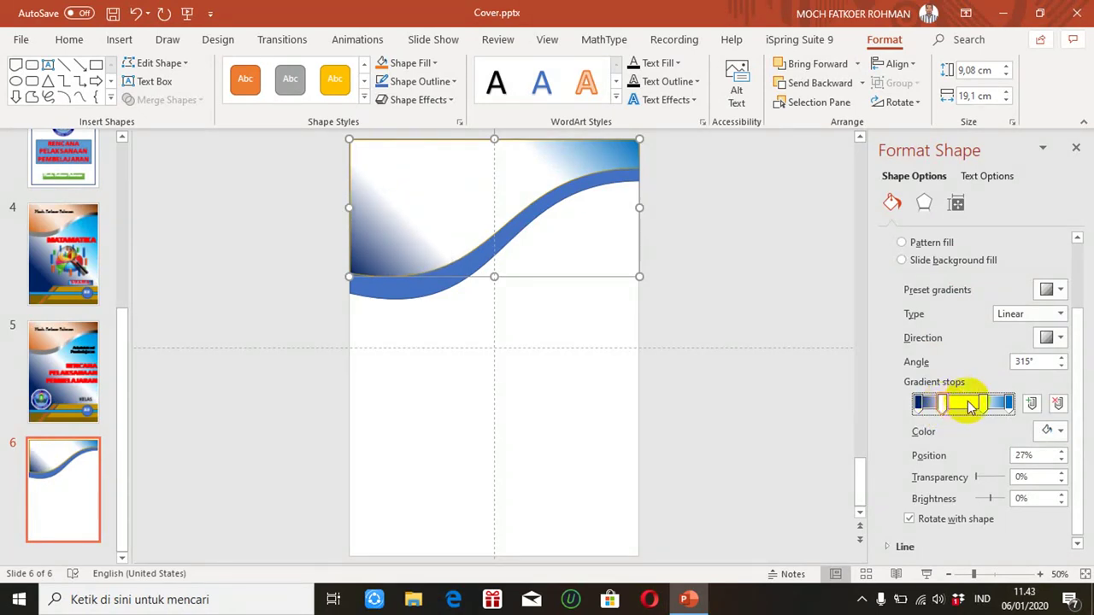
click(964, 403)
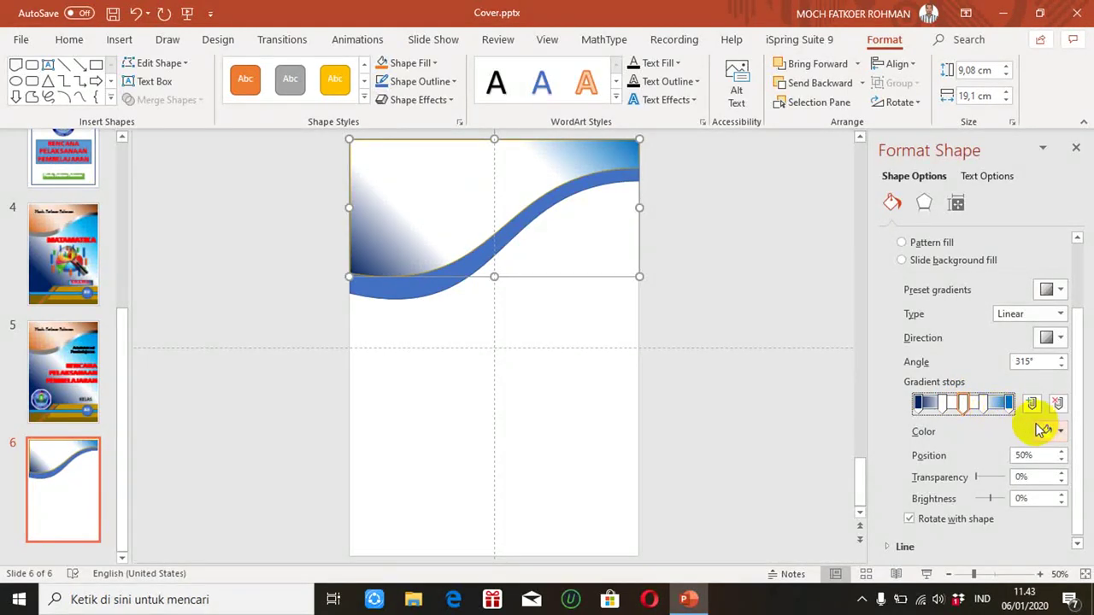
click(1061, 432)
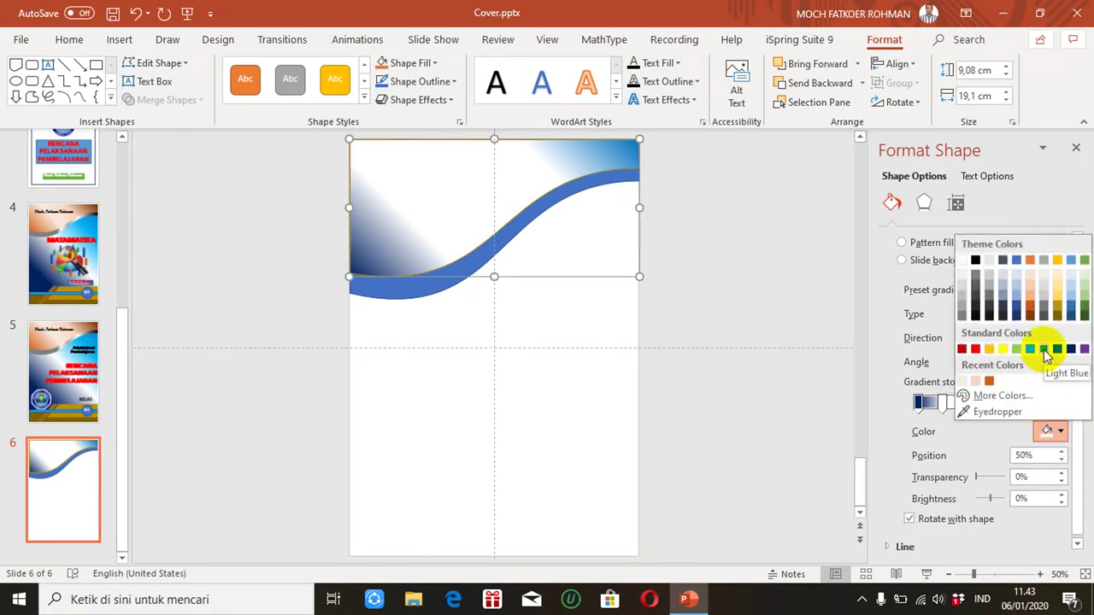
click(1070, 284)
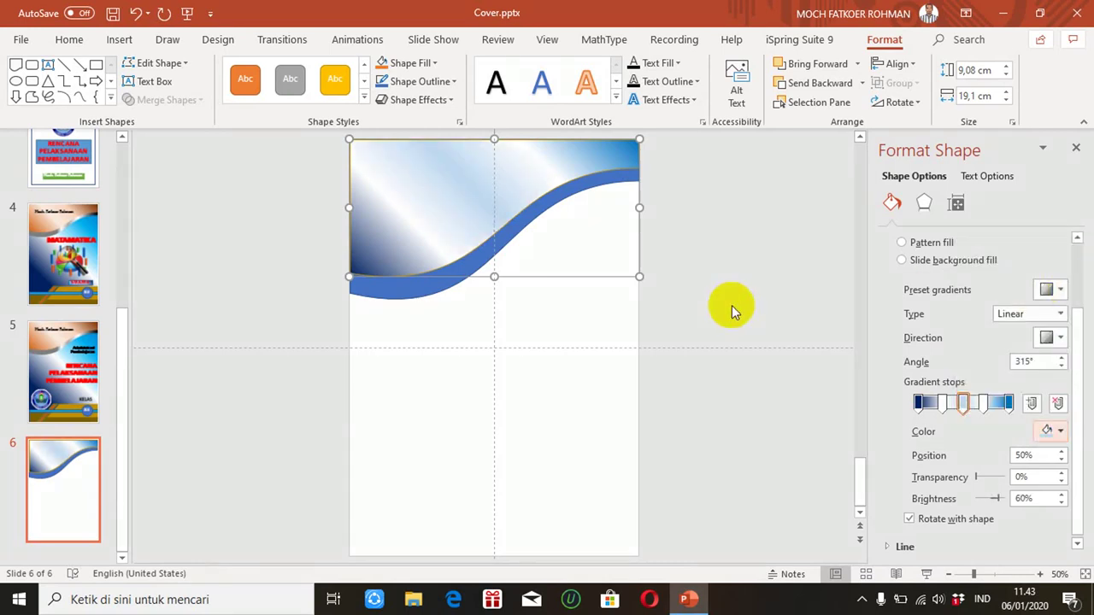
click(622, 334)
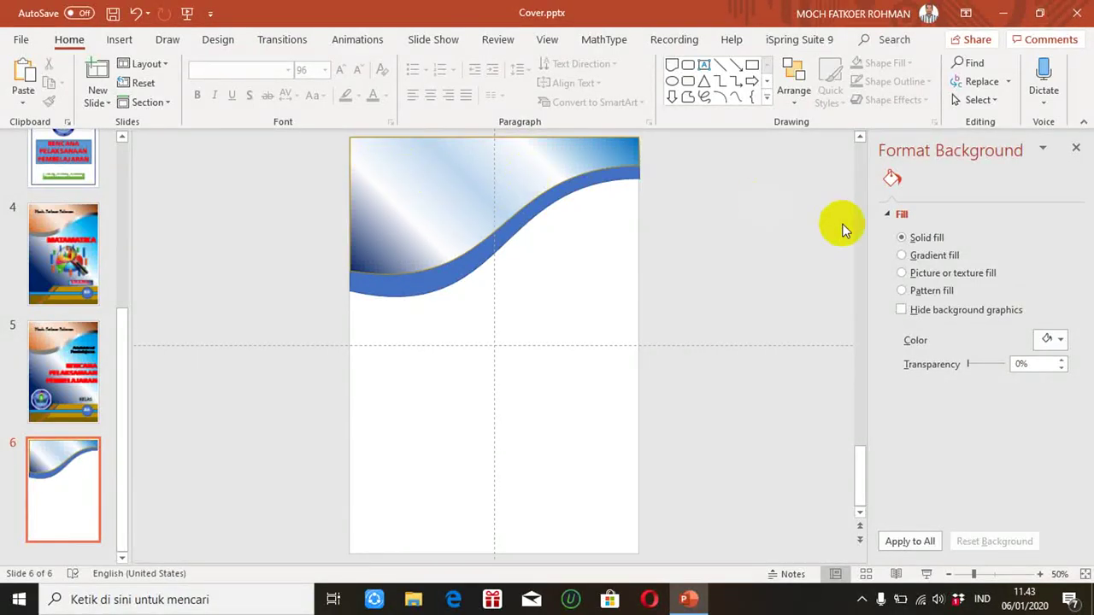
Discard a trial background gradient, try the wave's gradient angle at 90° and 45°, then settle on 315°.
click(901, 256)
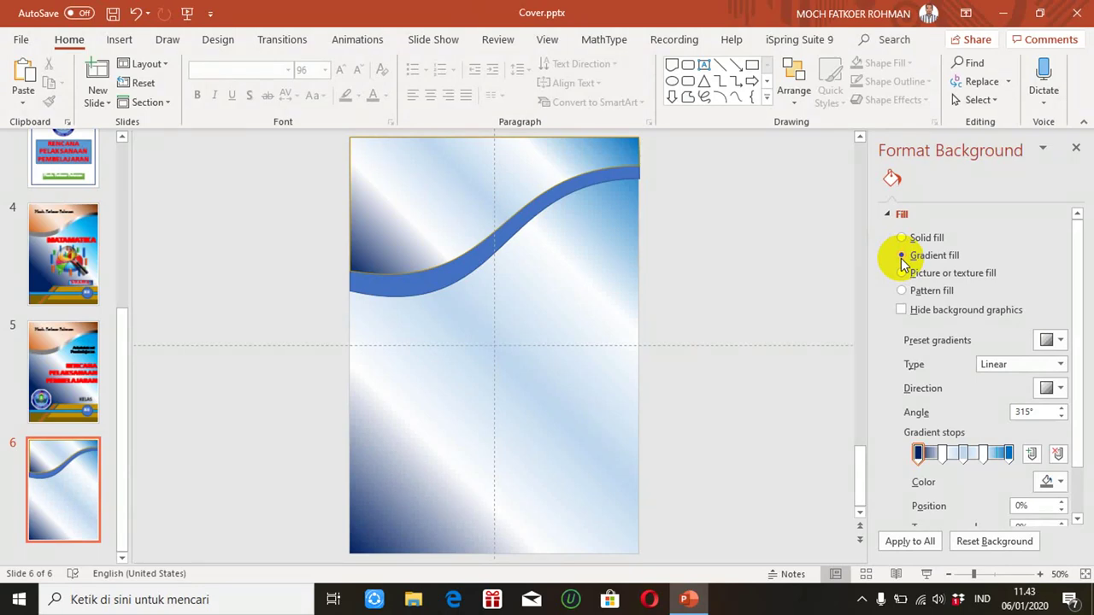
key(ctrl+z)
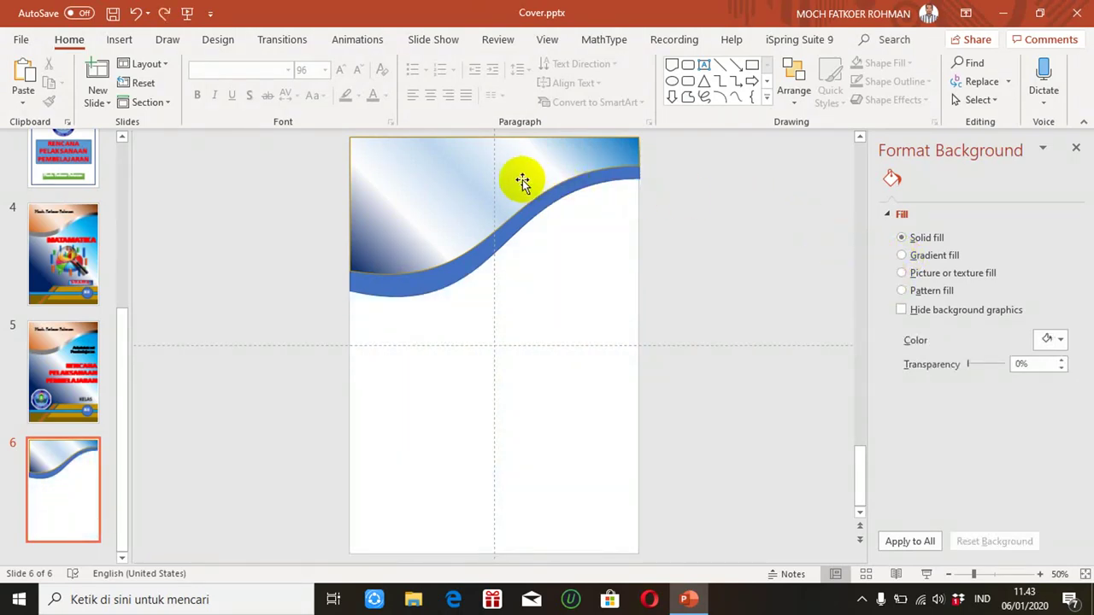
click(519, 179)
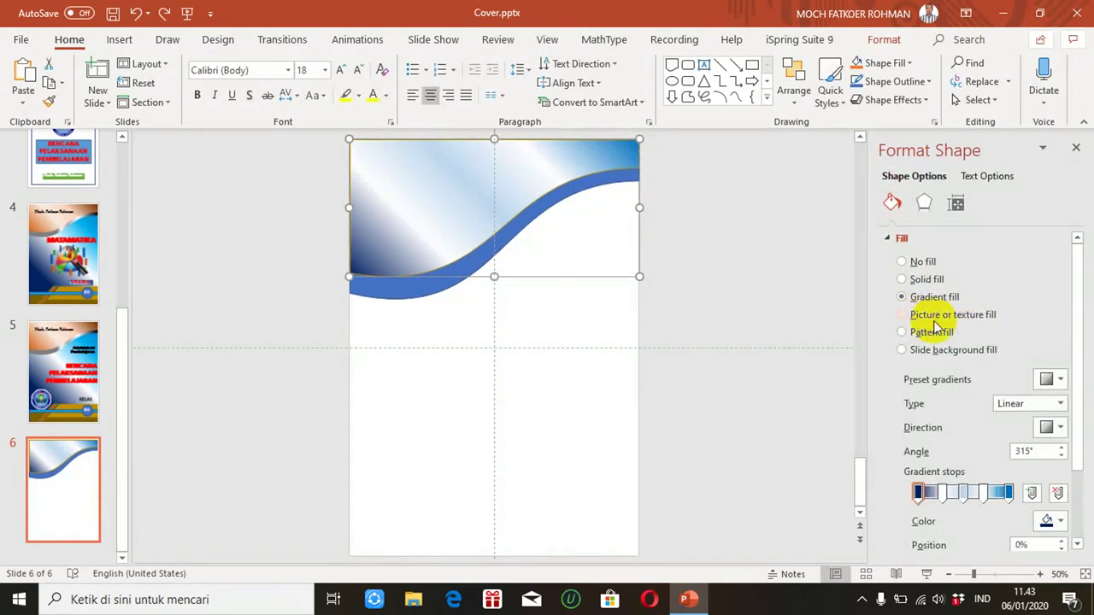
drag(1037, 453, 1013, 457)
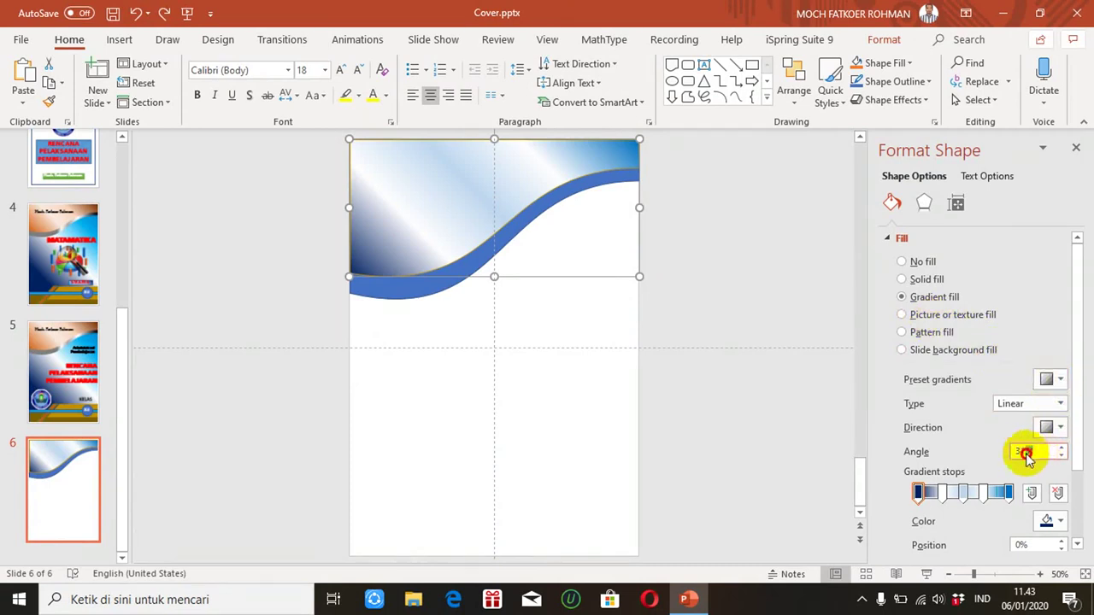
text(0)
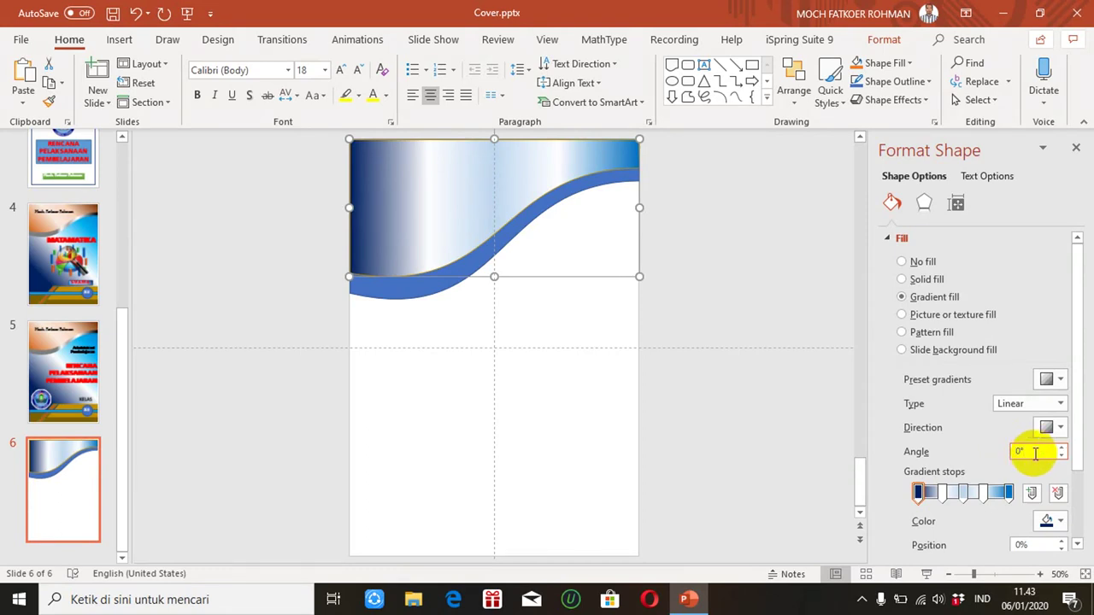
text(90)
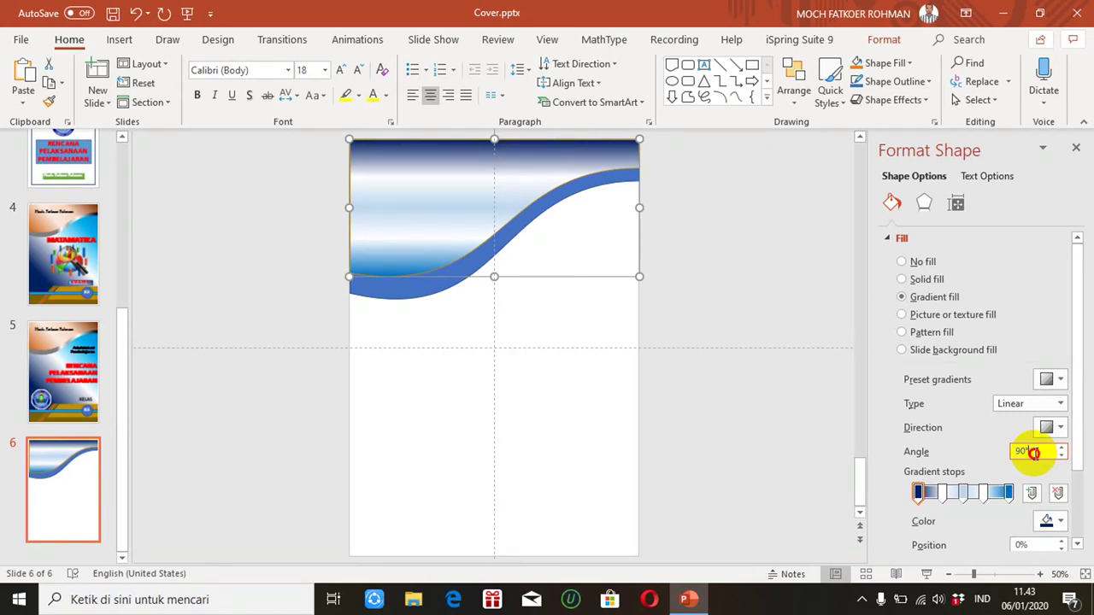
key(BackSpace)
key(BackSpace)
key(BackSpace)
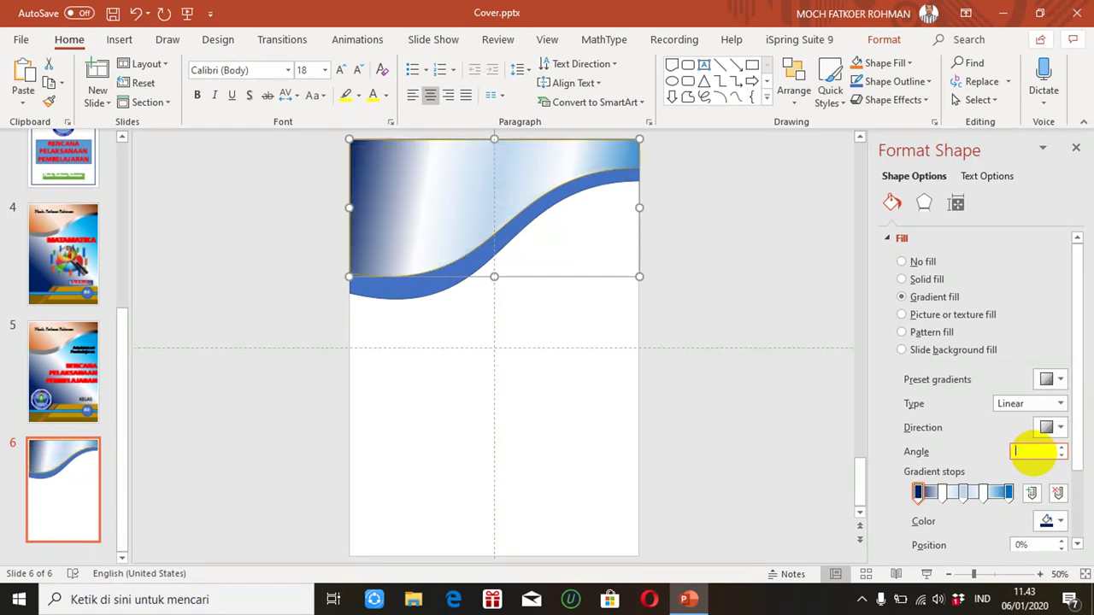
text(45)
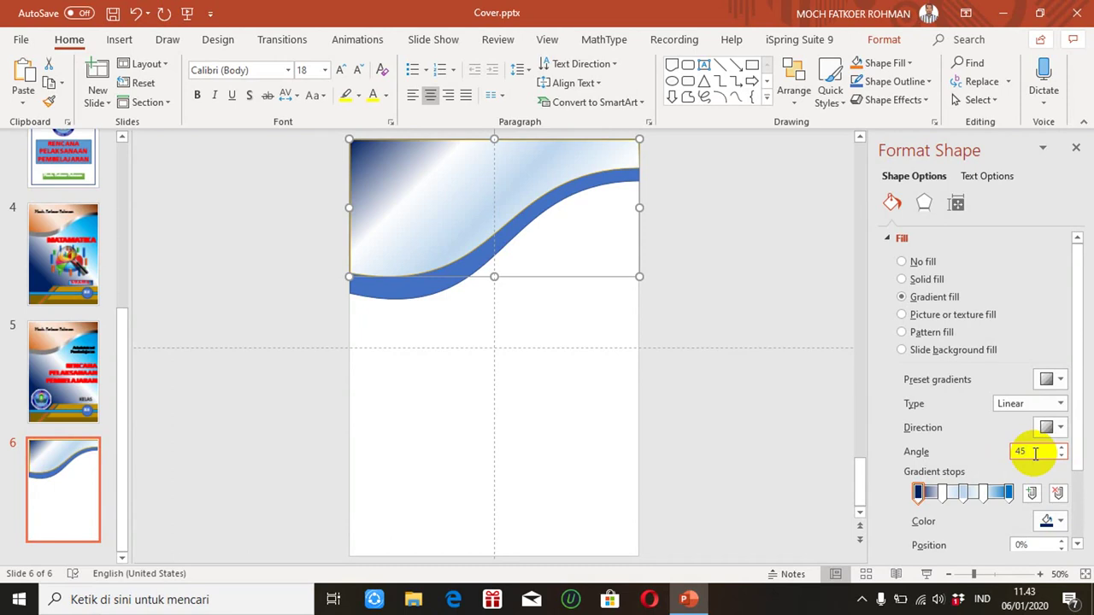
key(BackSpace)
key(BackSpace)
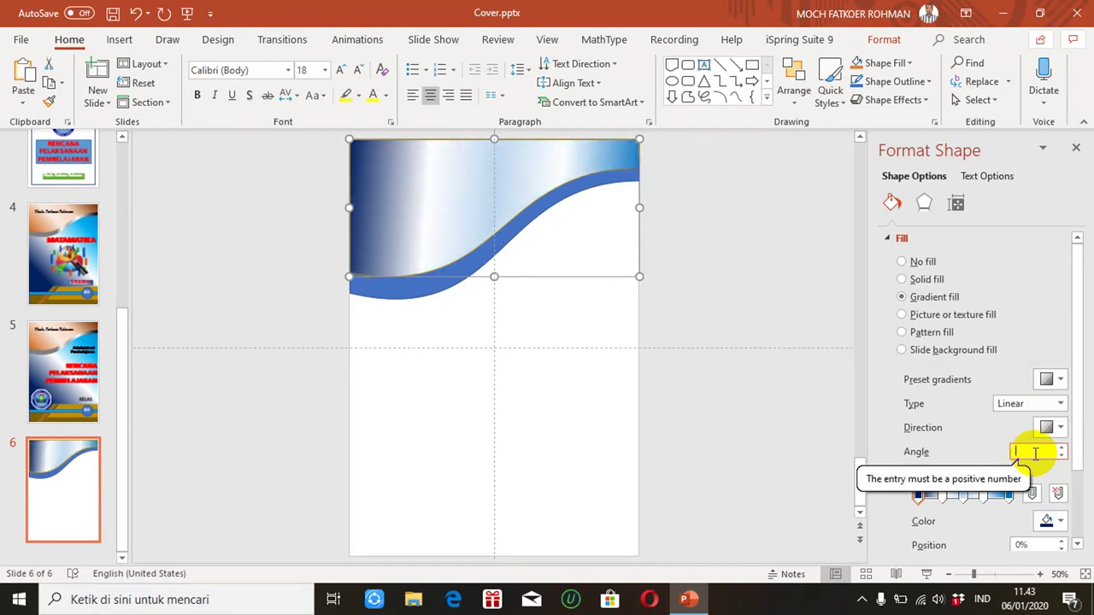
text(315)
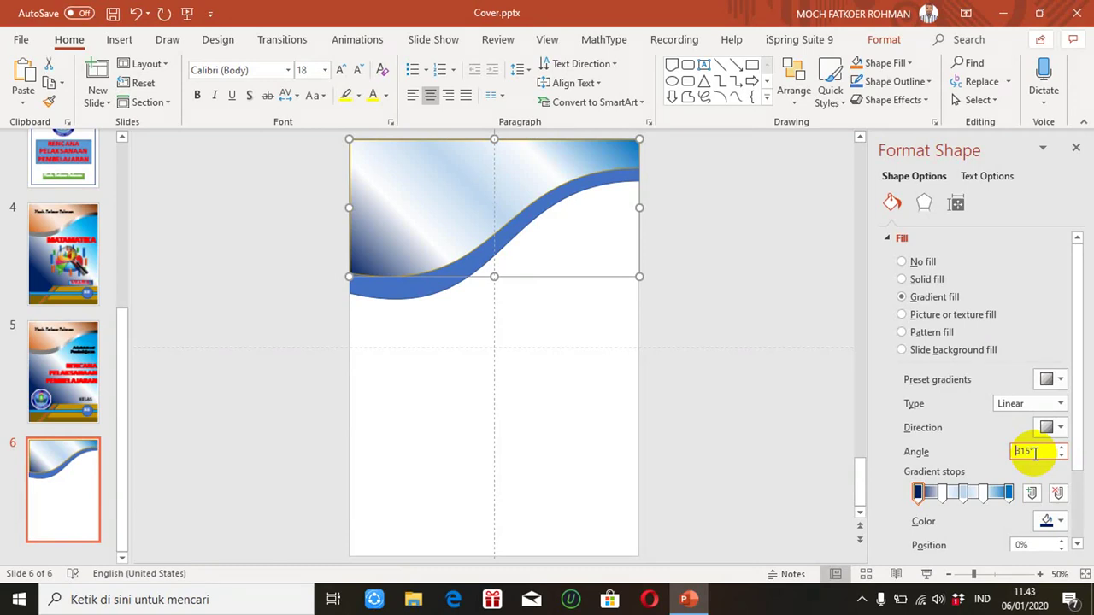
click(752, 472)
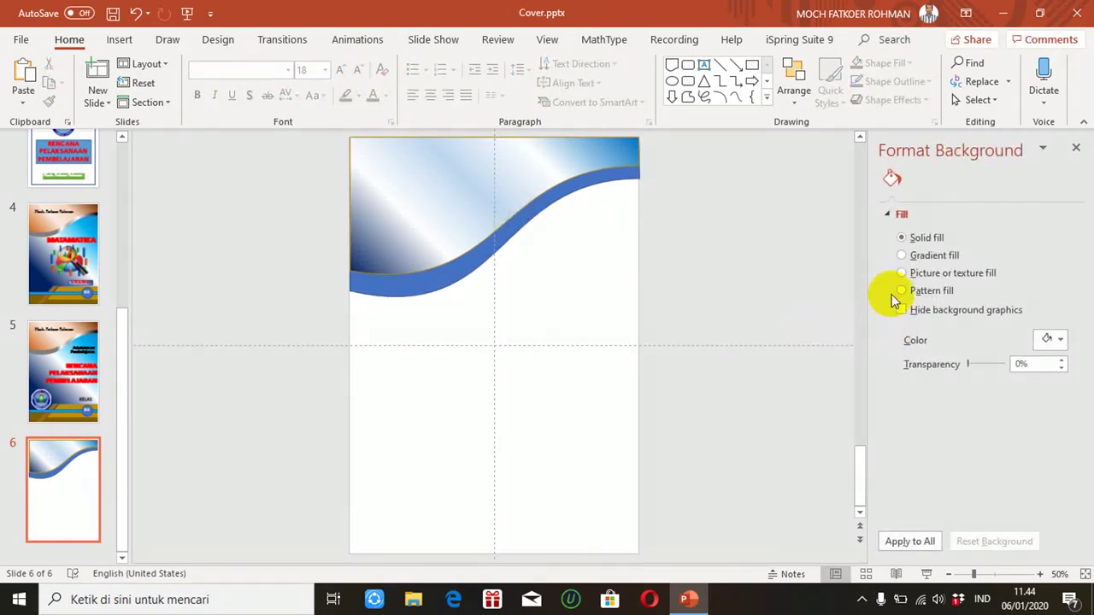
click(903, 257)
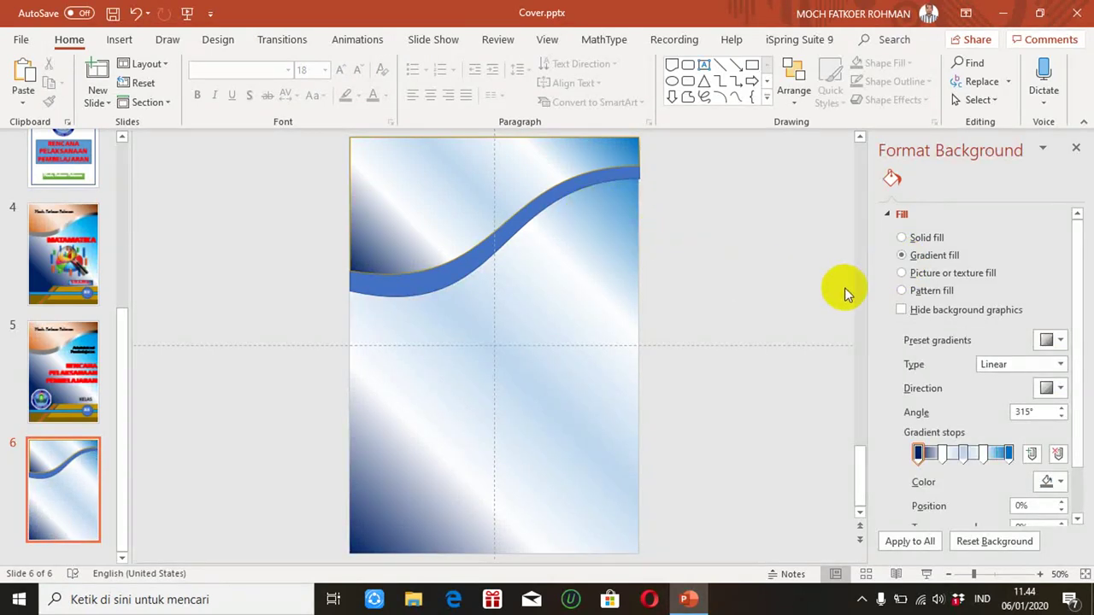
Undo the background gradient and move the wave's gradient stops to 33% and 64%.
key(ctrl+z)
click(491, 163)
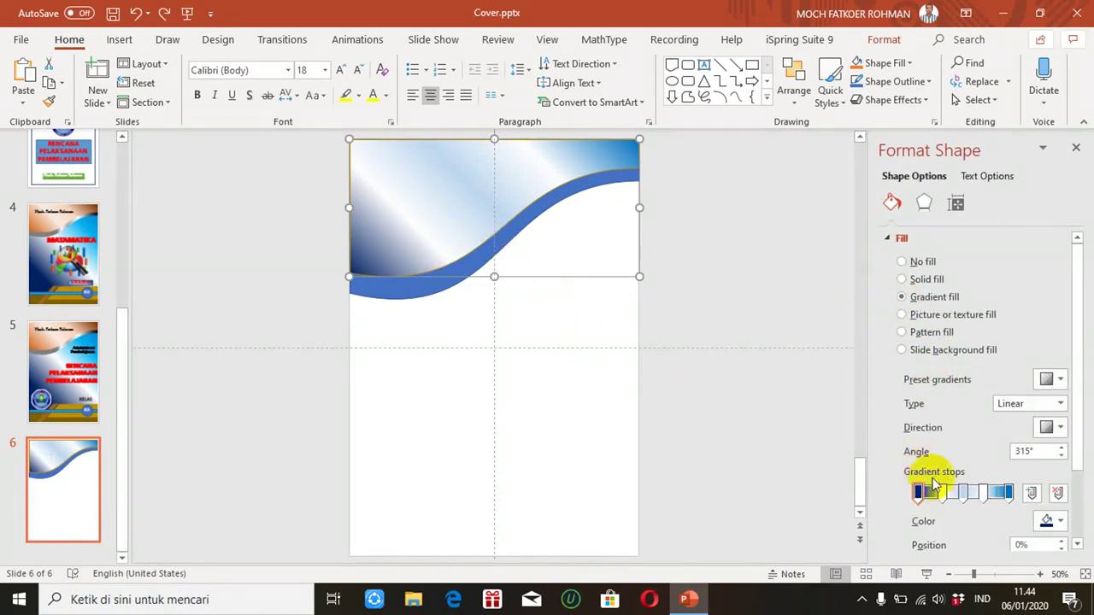
drag(944, 495, 946, 501)
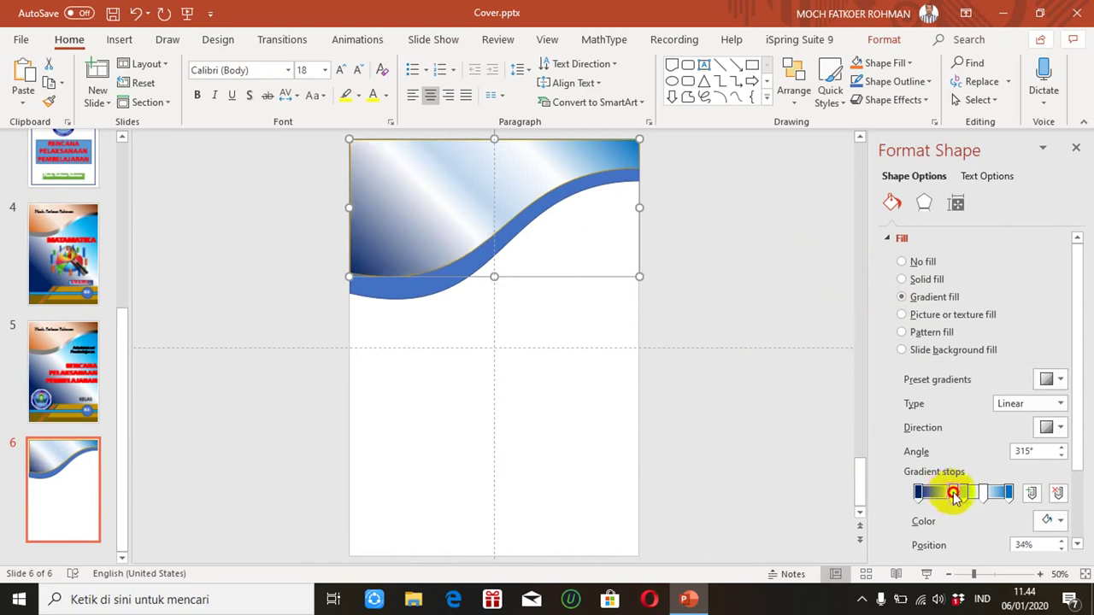
drag(944, 500, 943, 498)
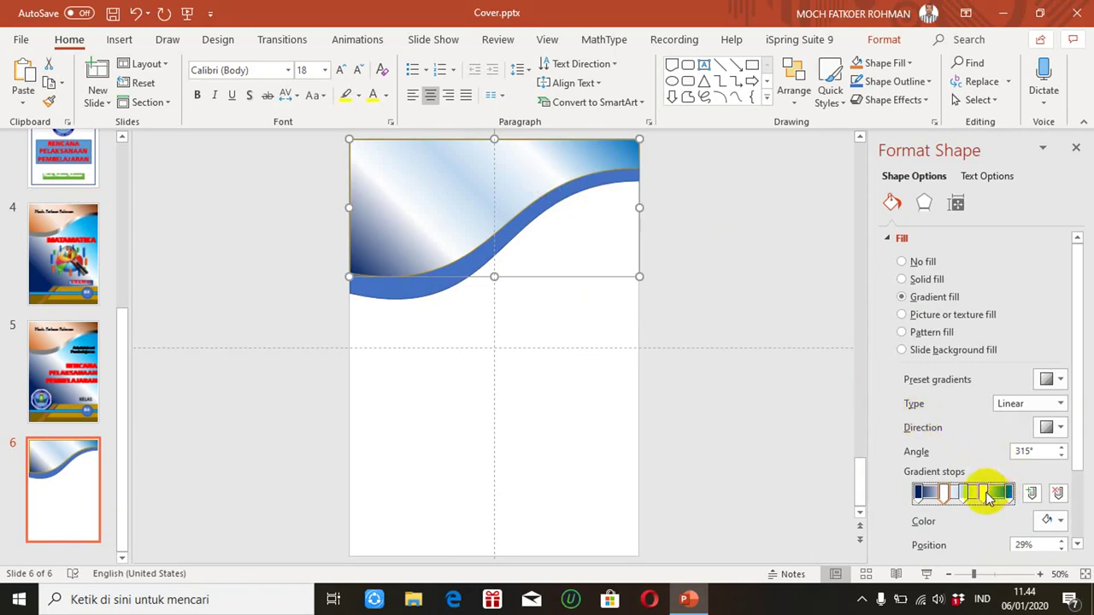
drag(986, 495, 978, 496)
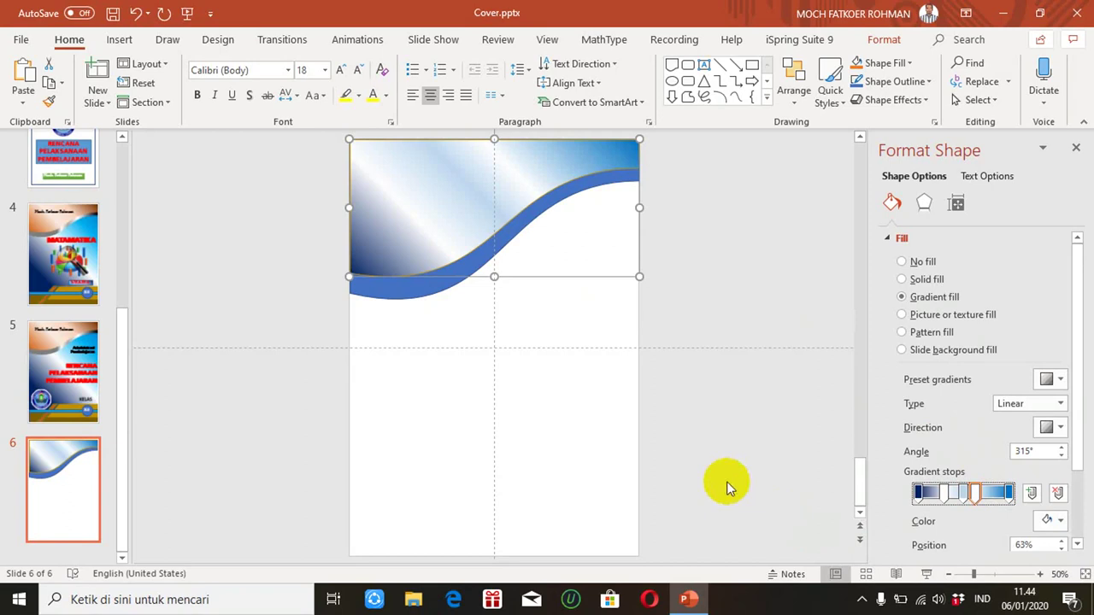
click(667, 435)
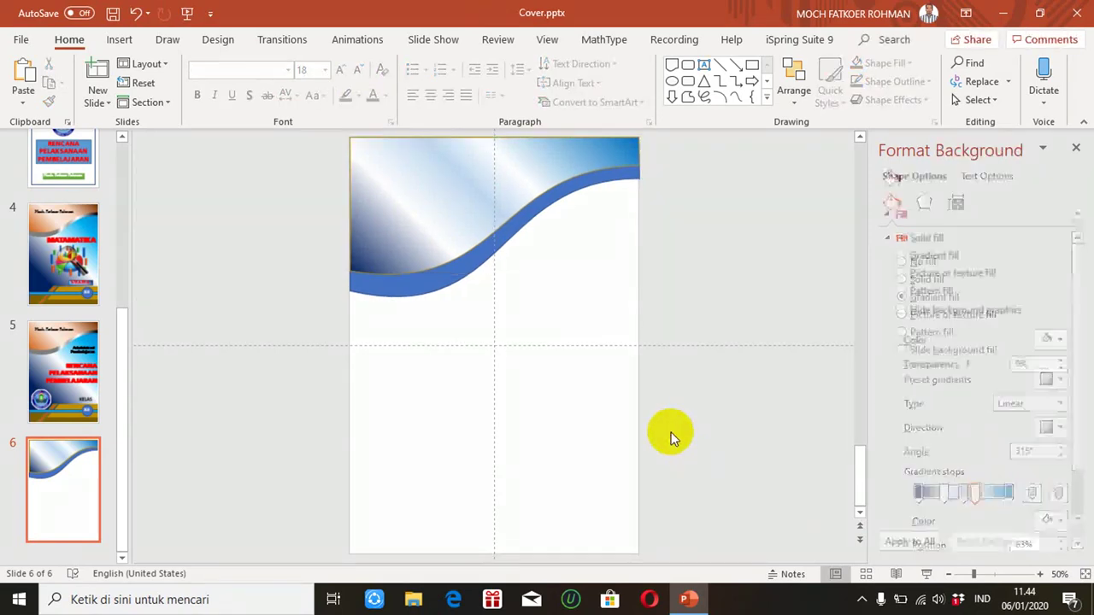
click(405, 288)
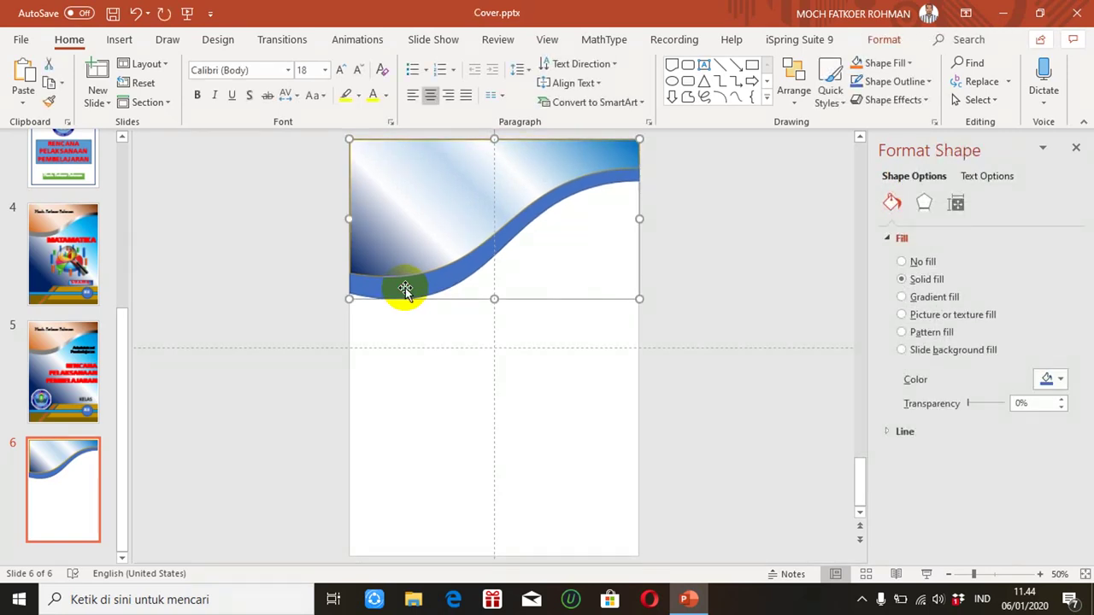
Give the wave band a gradient fill with a grey first stop and black last stop.
click(902, 298)
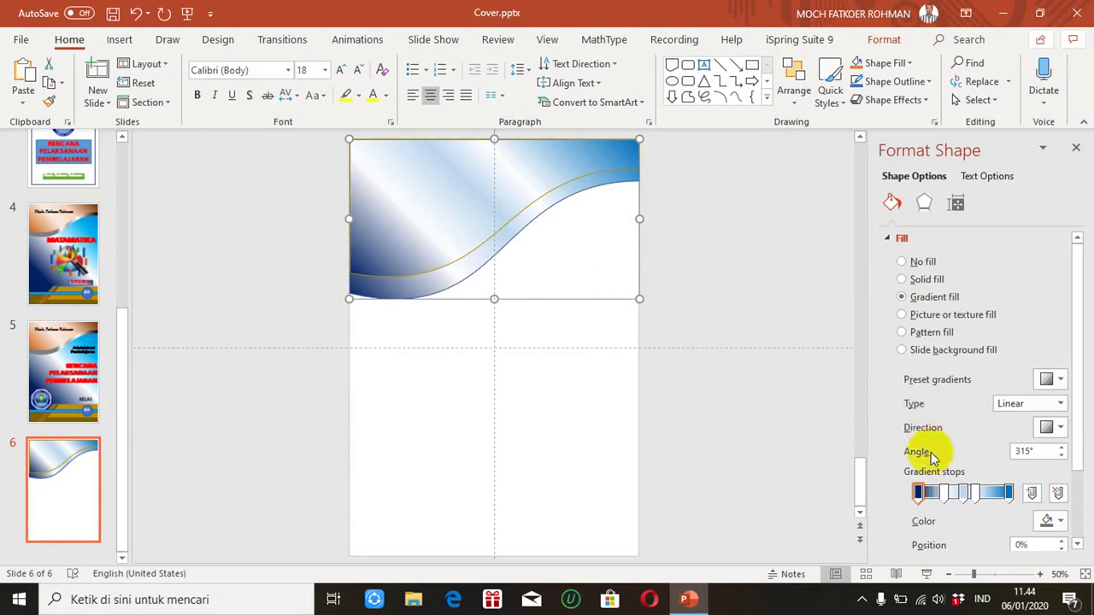
click(1009, 494)
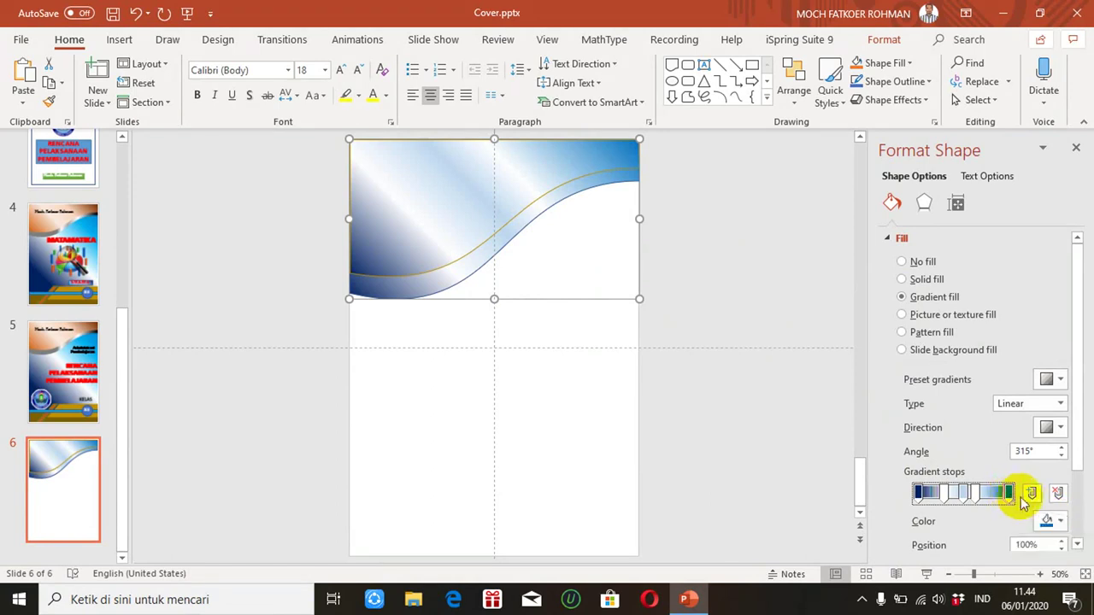
click(1060, 523)
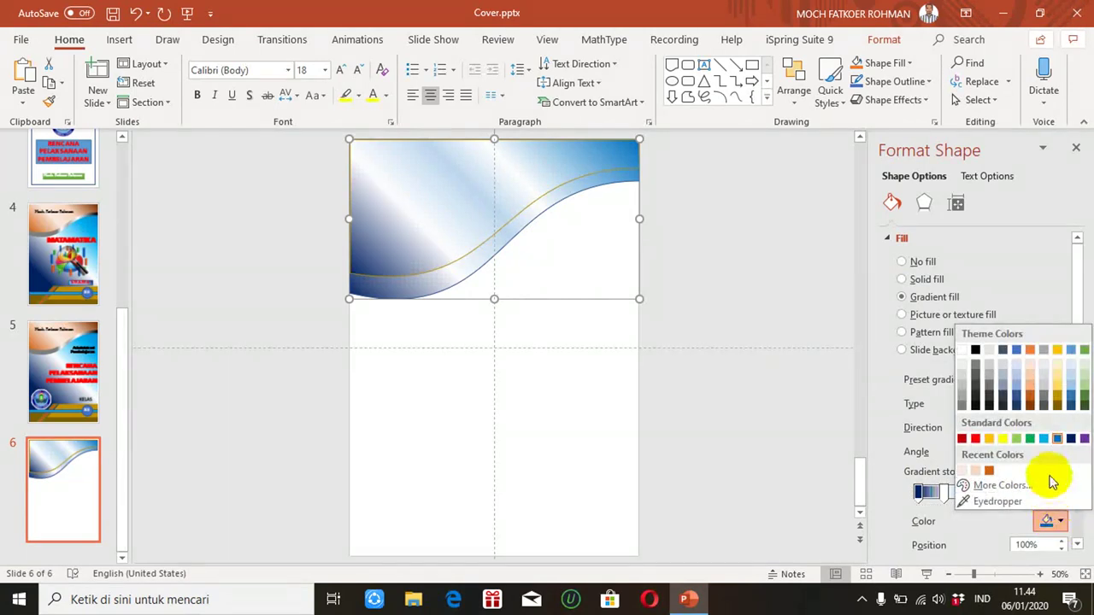
click(976, 351)
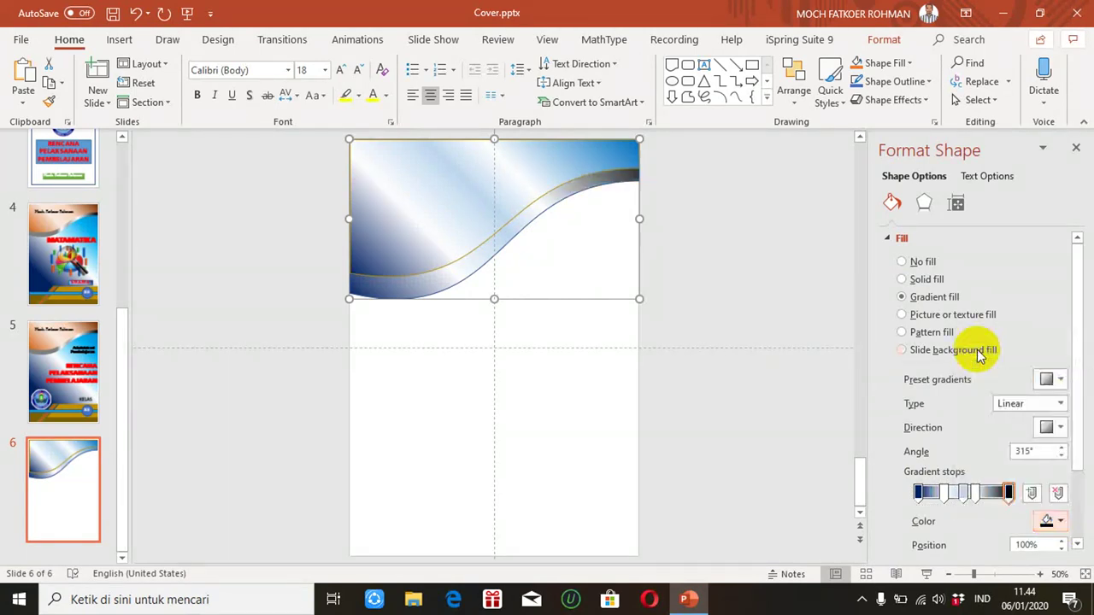
click(919, 492)
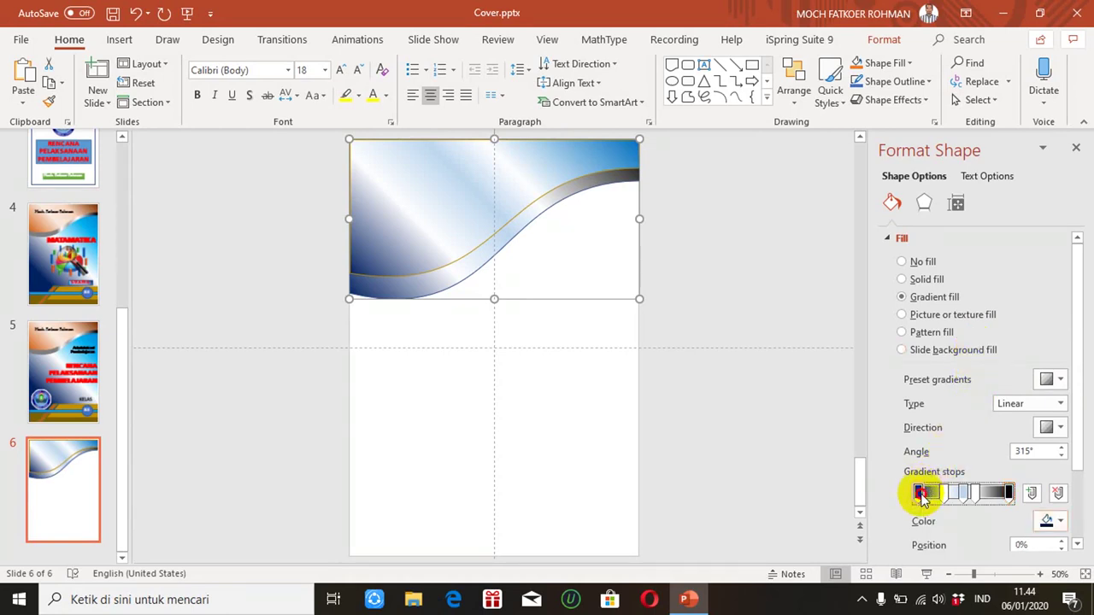
click(1048, 521)
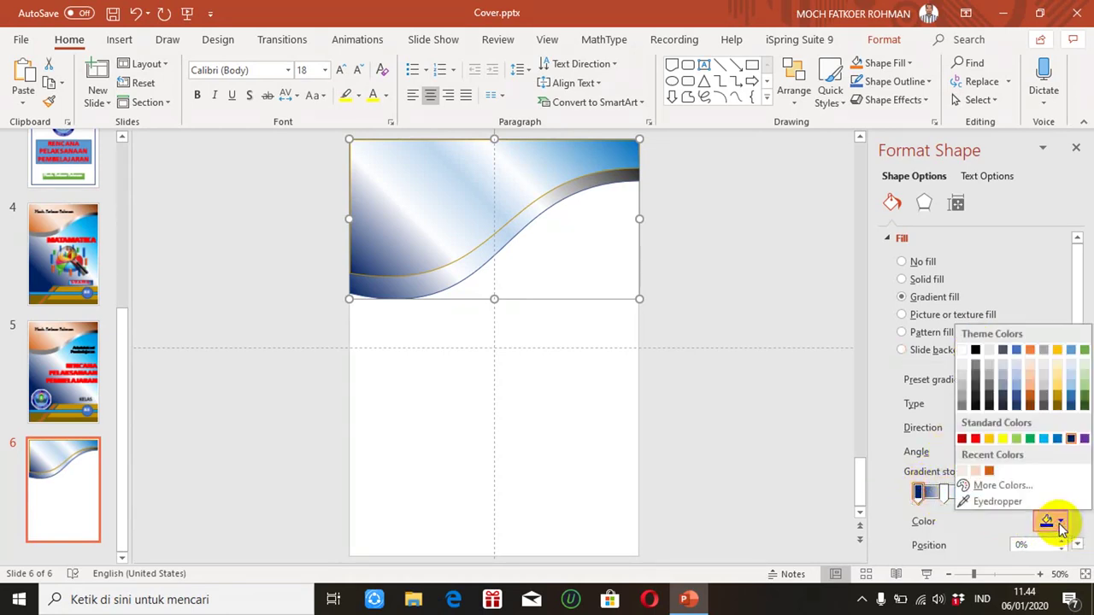
click(975, 377)
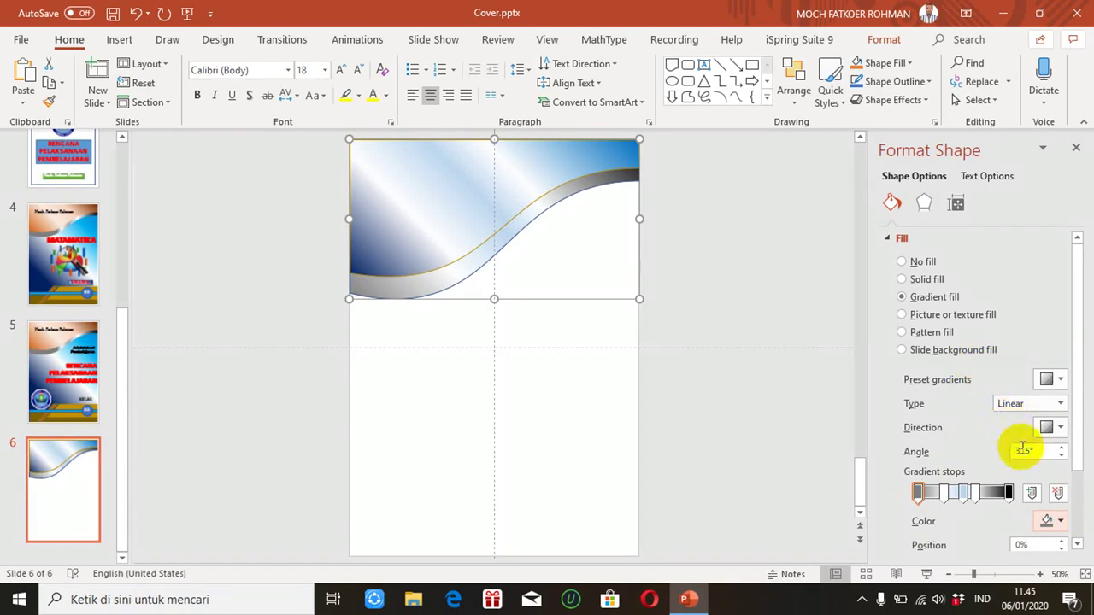
Set the wave gradient angle to 0° and apply a gradient fill to the slide background.
drag(1033, 452, 1002, 451)
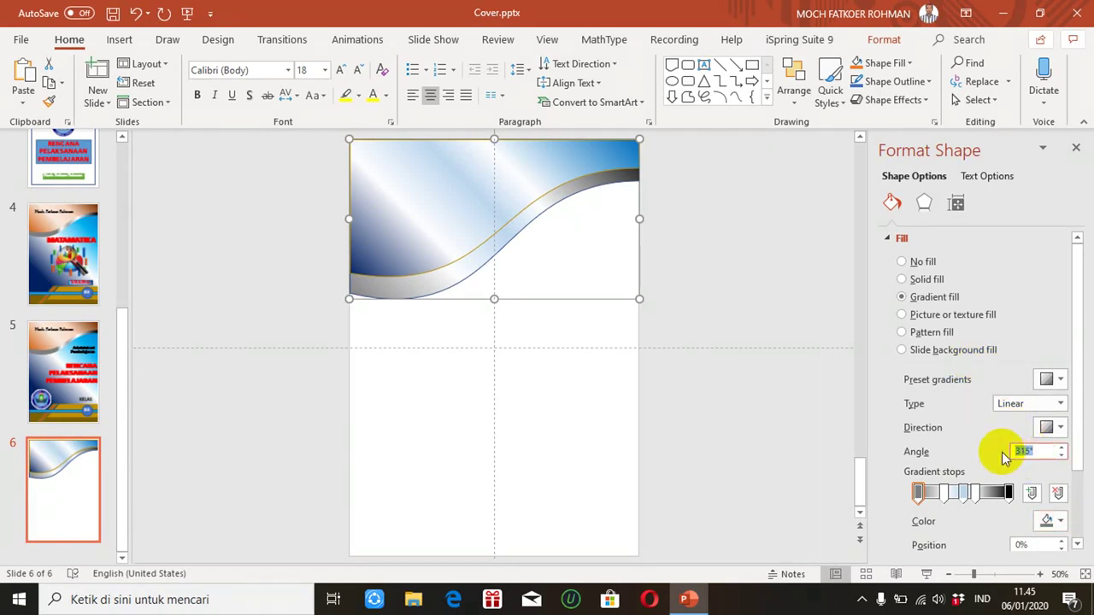
text(0)
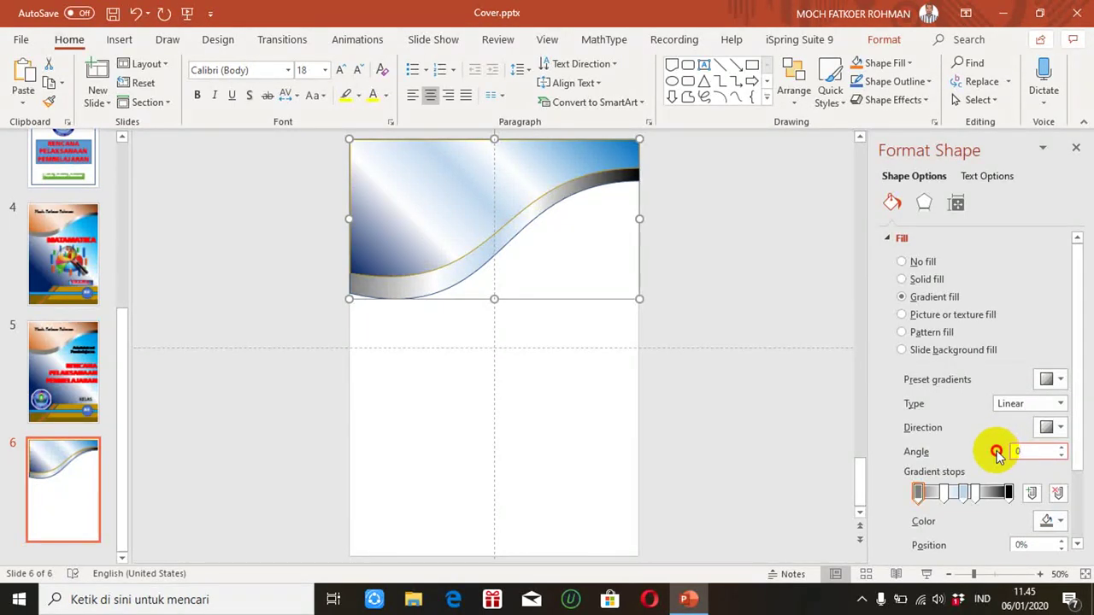
click(612, 373)
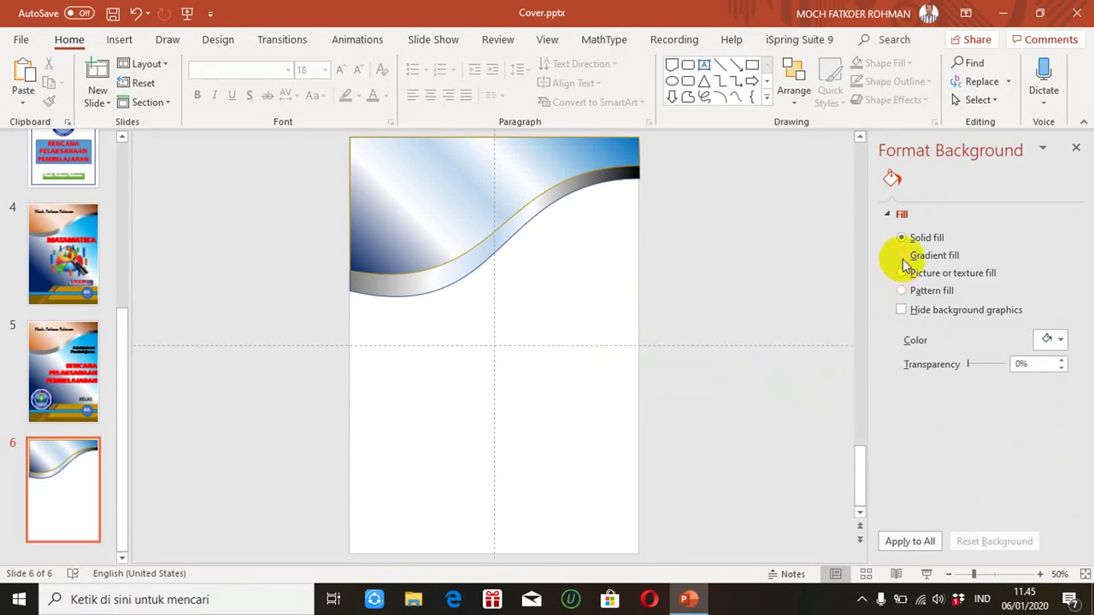
click(902, 258)
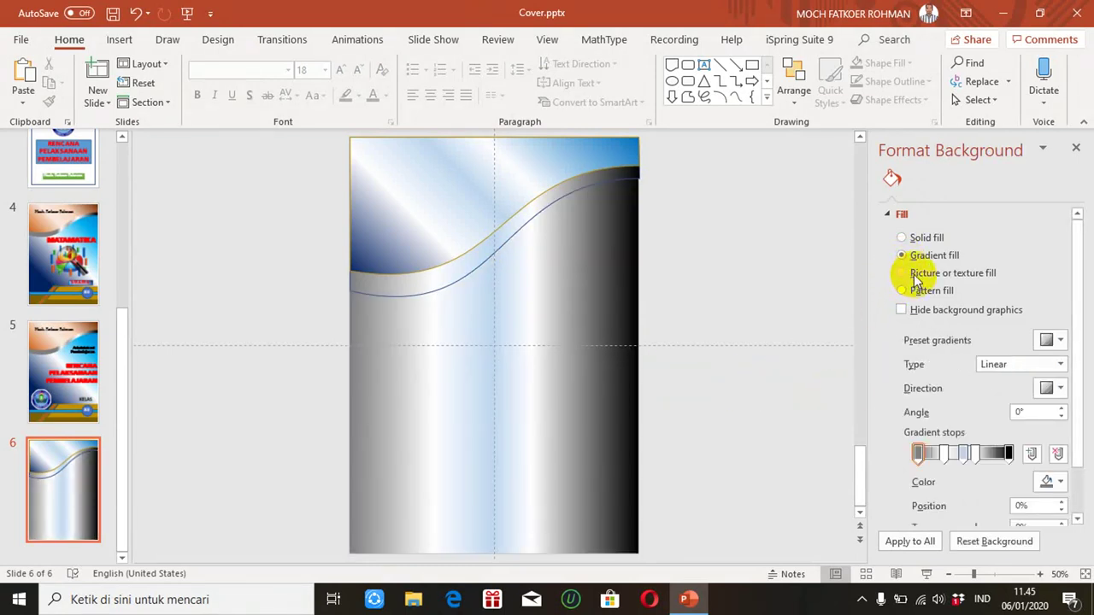
Undo the gradient slide background, leaving the background plain white.
key(ctrl+z)
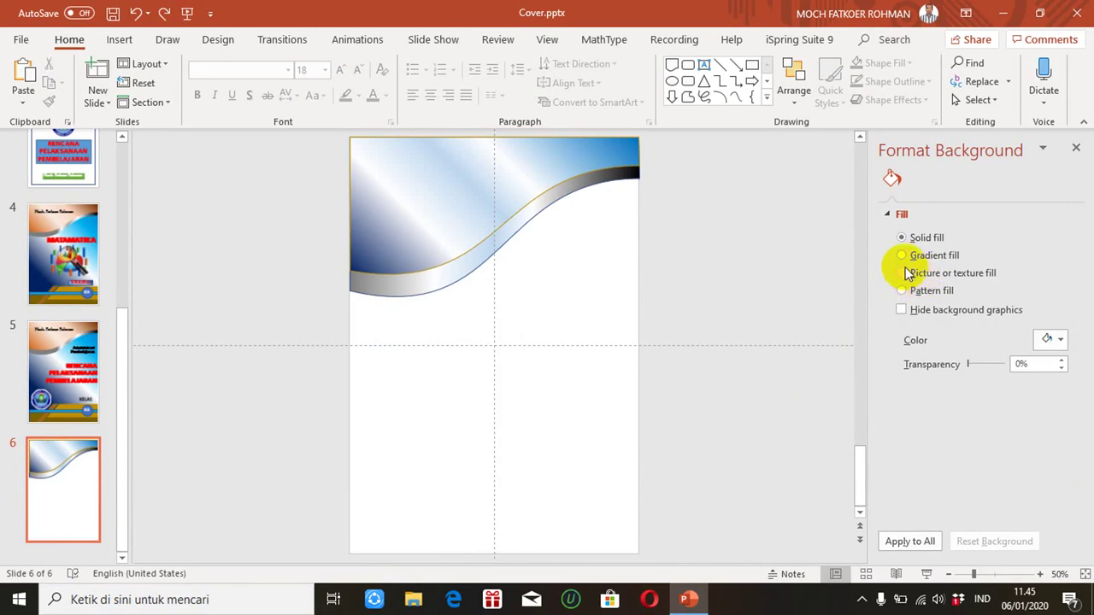
click(904, 258)
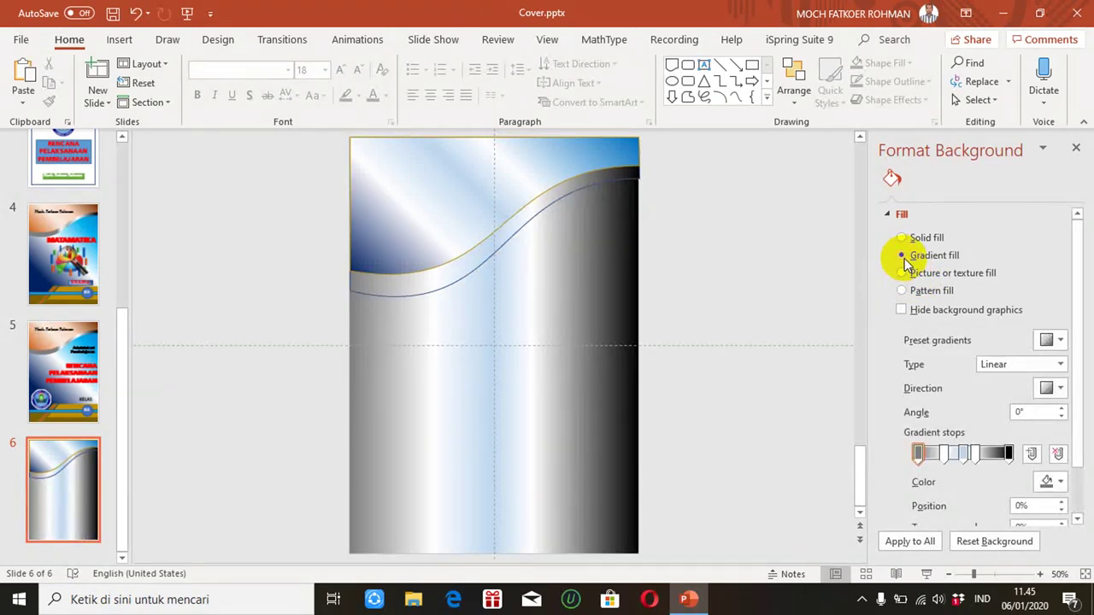
key(ctrl+z)
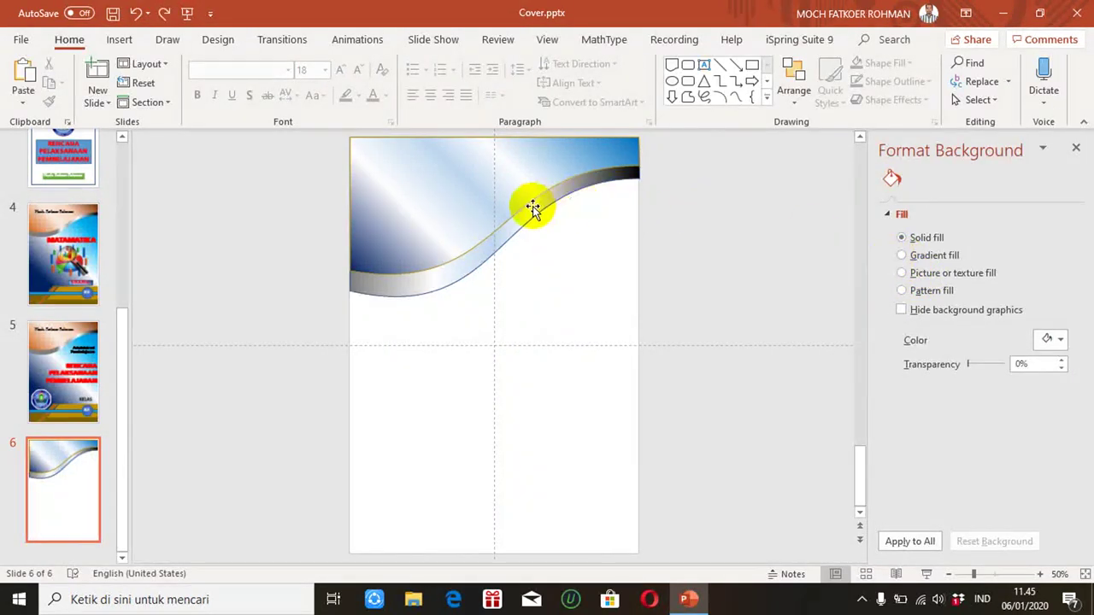
Shift the wave's middle gradient stops to about 37% and 65%.
click(532, 206)
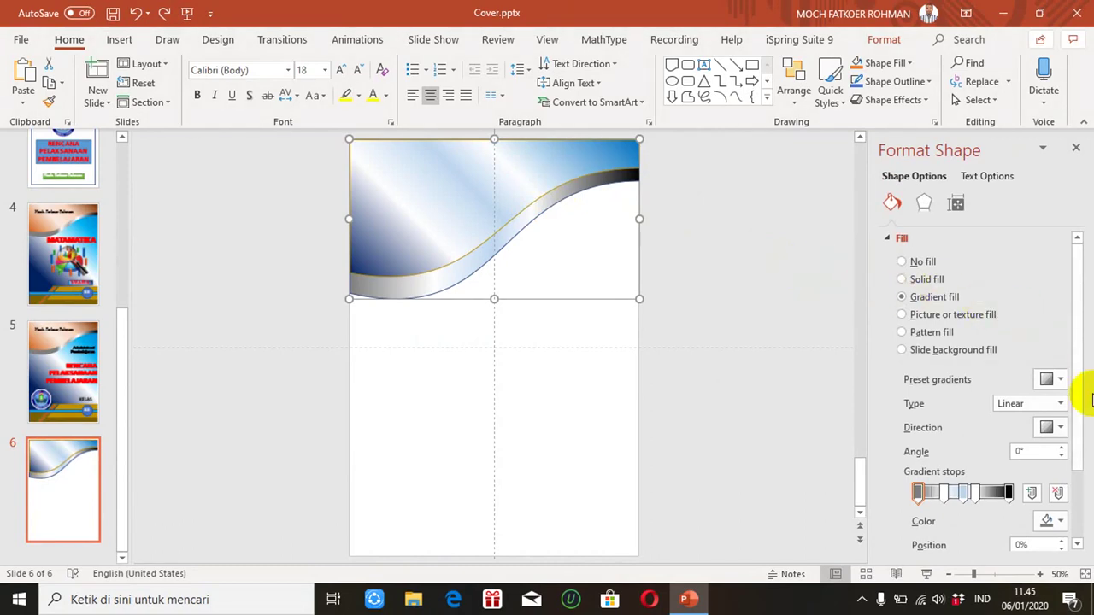
click(946, 493)
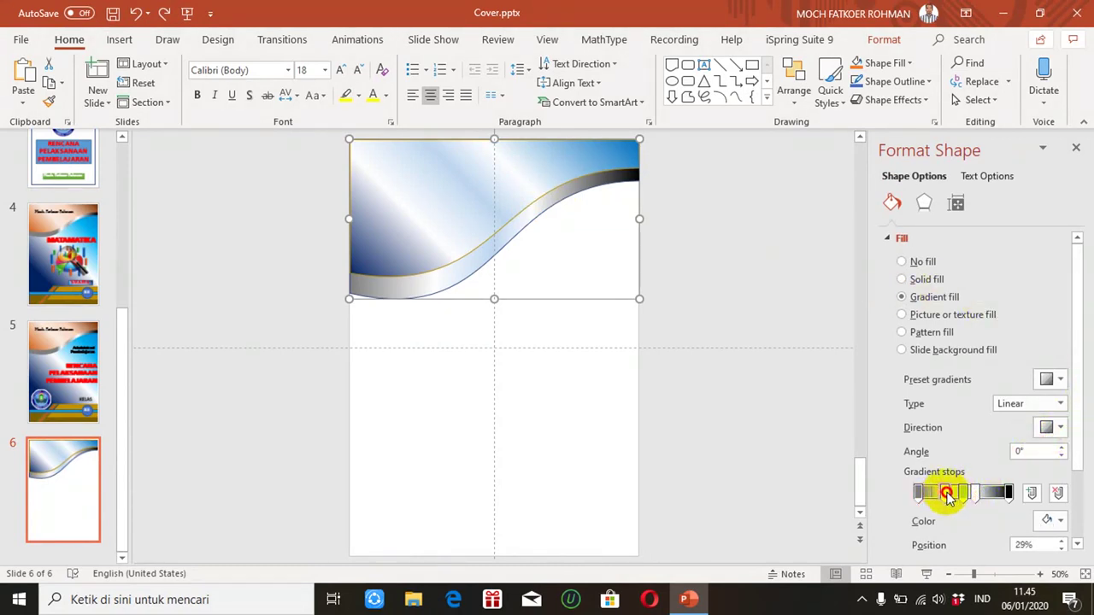
drag(947, 495, 955, 497)
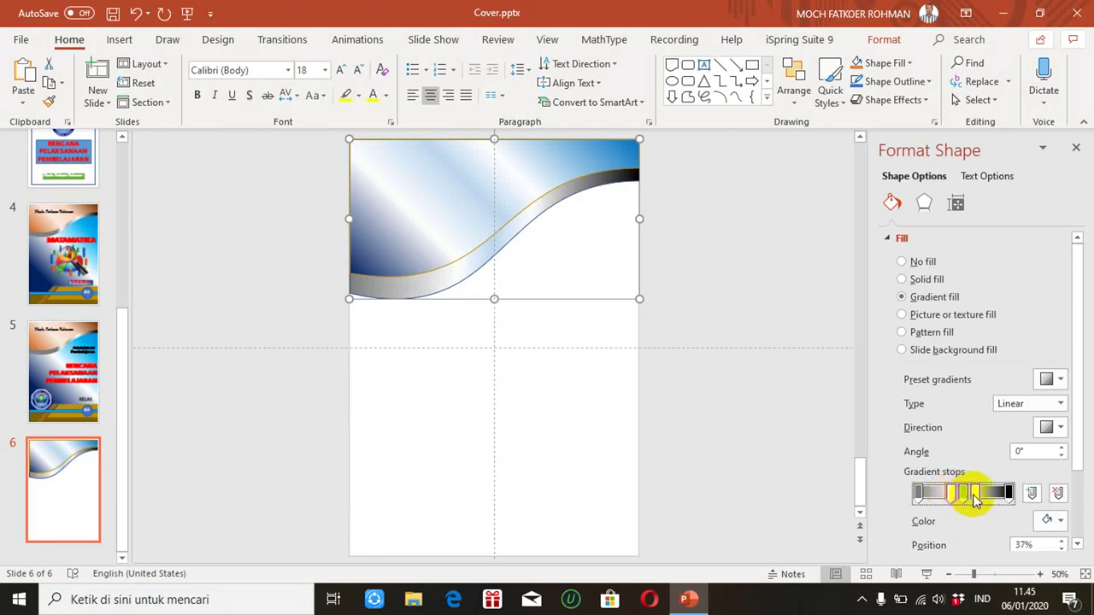
drag(975, 500, 975, 501)
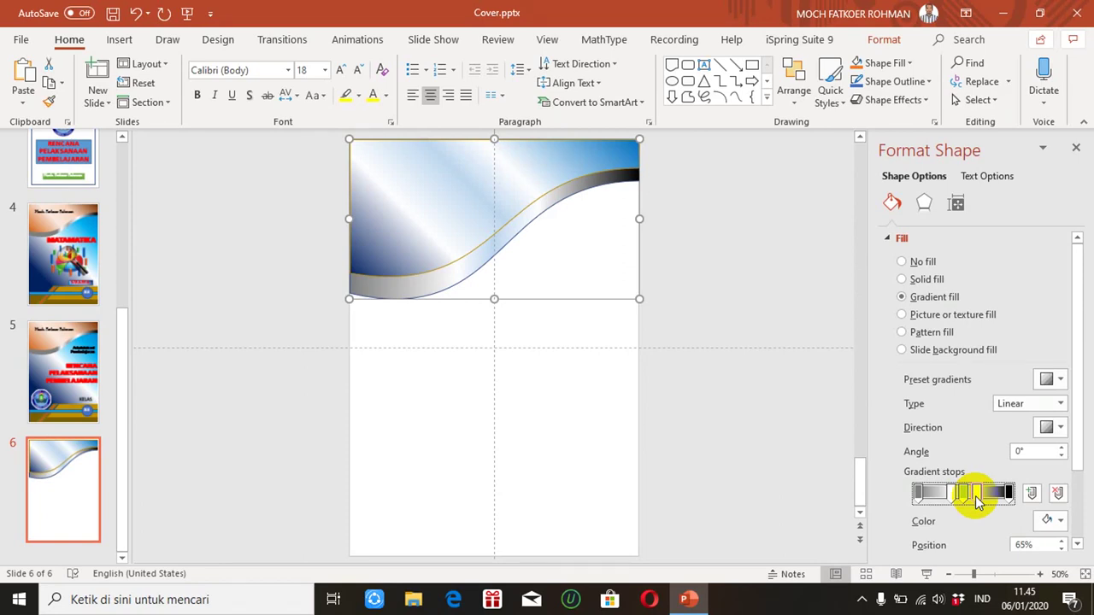
Draw a 3,65 cm by 19,05 cm blue rectangle across the slide's bottom edge.
click(540, 419)
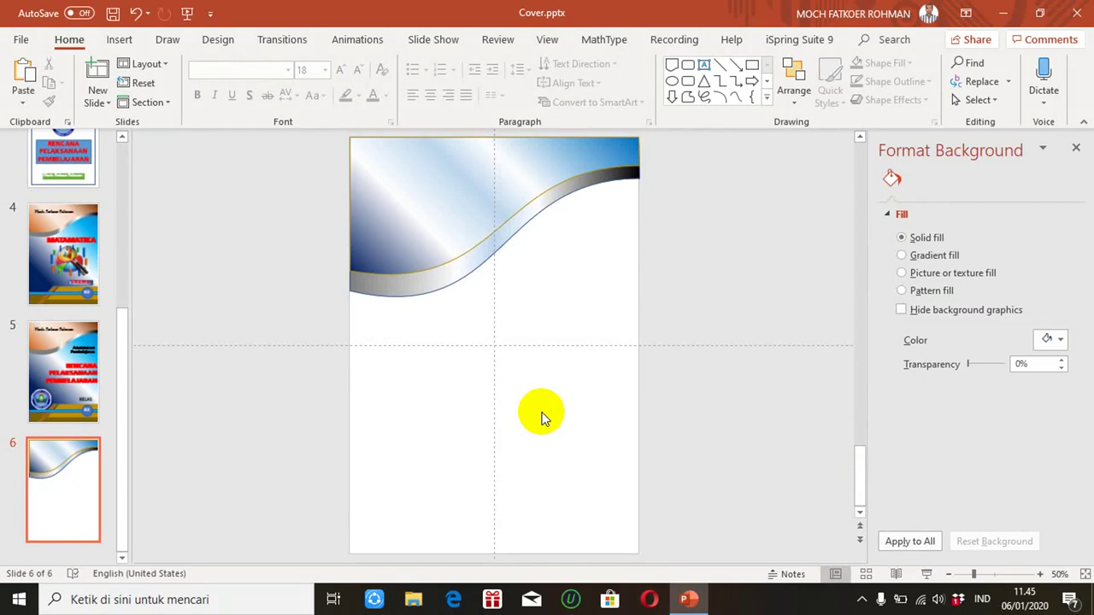
click(120, 39)
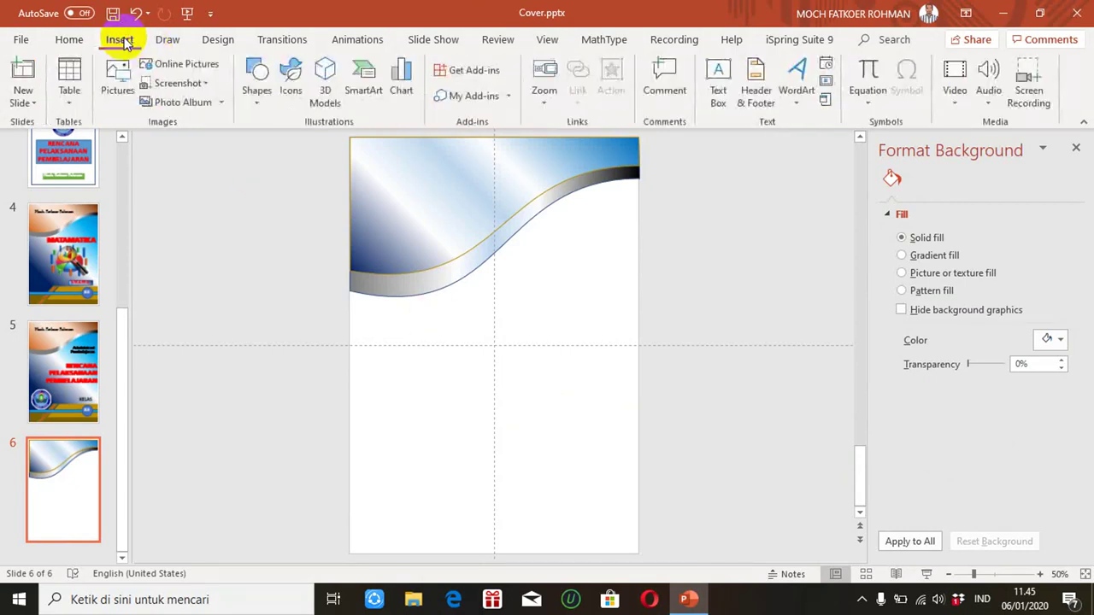
click(122, 98)
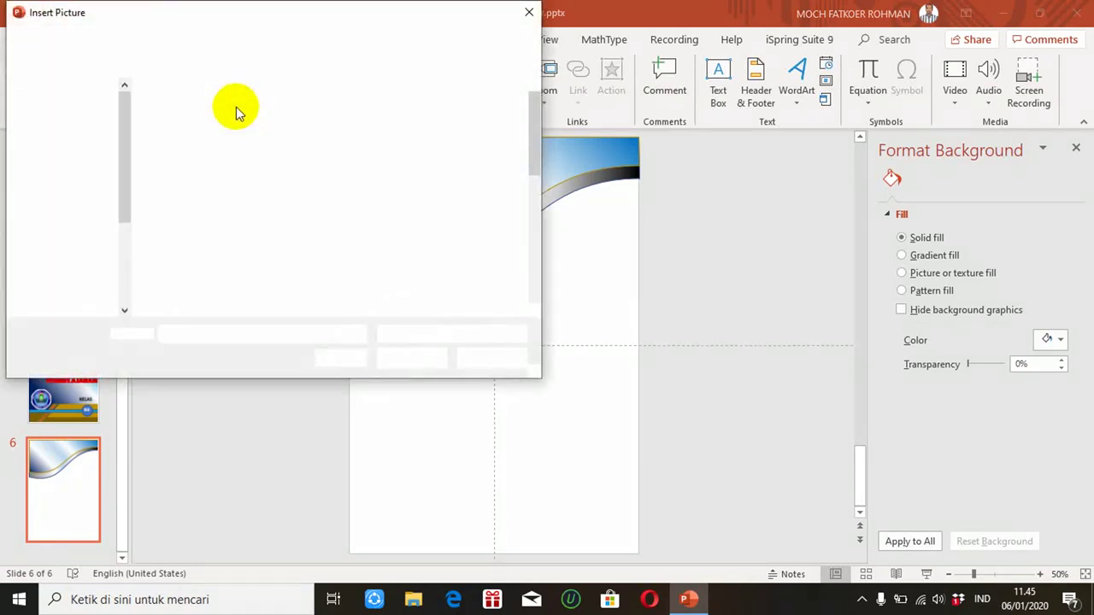
click(523, 11)
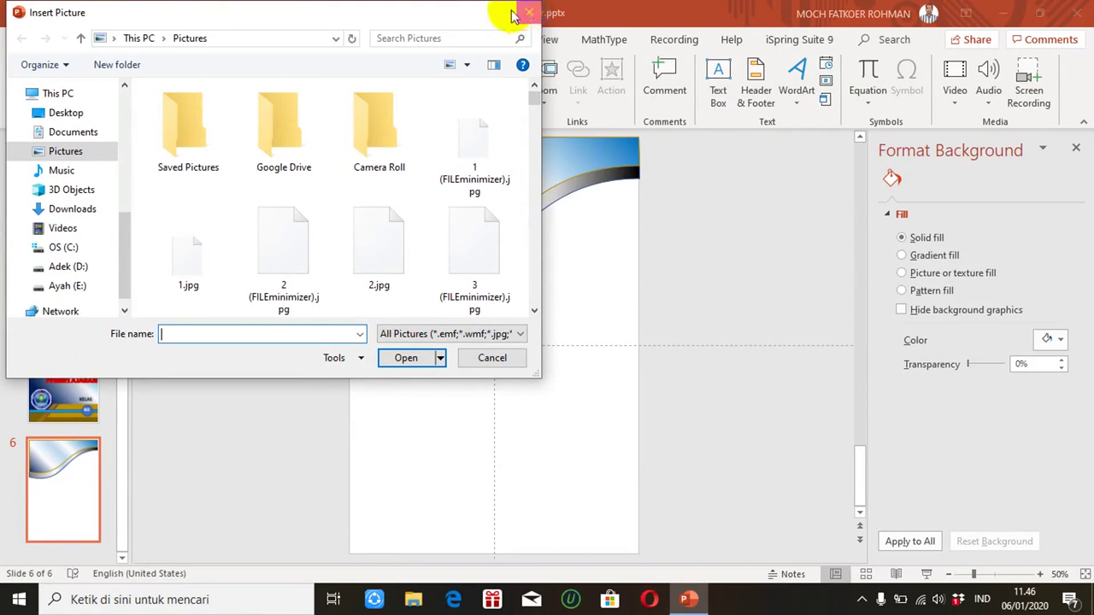
click(256, 98)
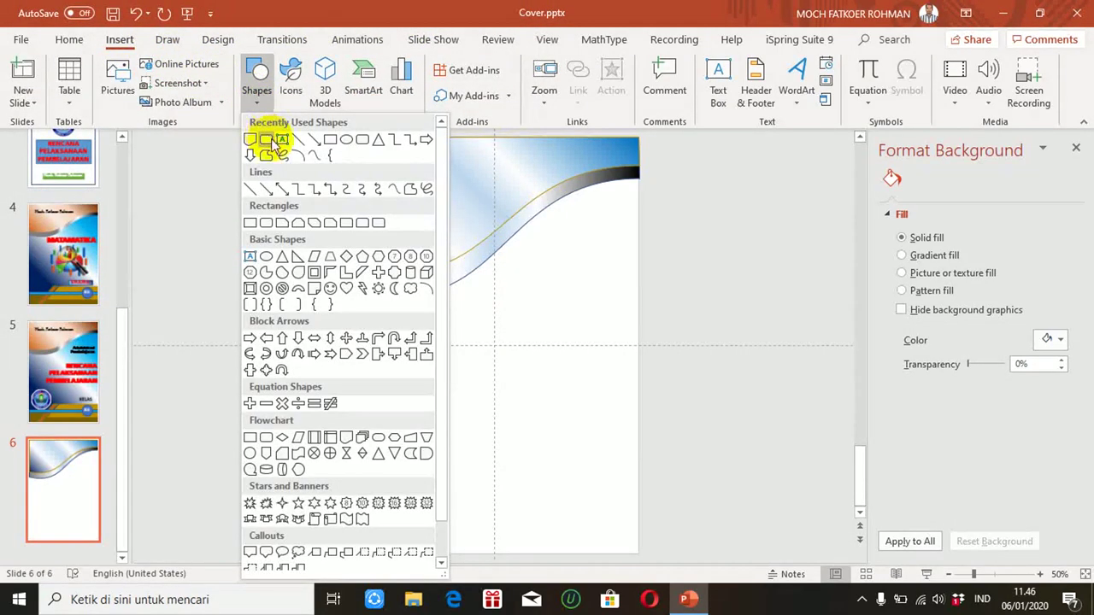
click(329, 142)
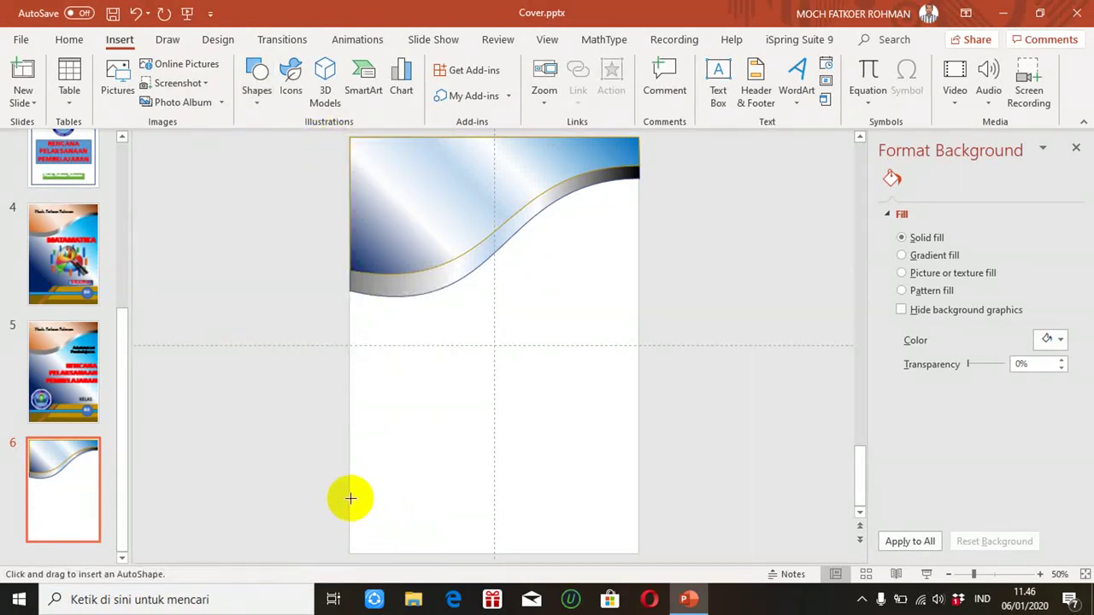
drag(351, 498, 637, 551)
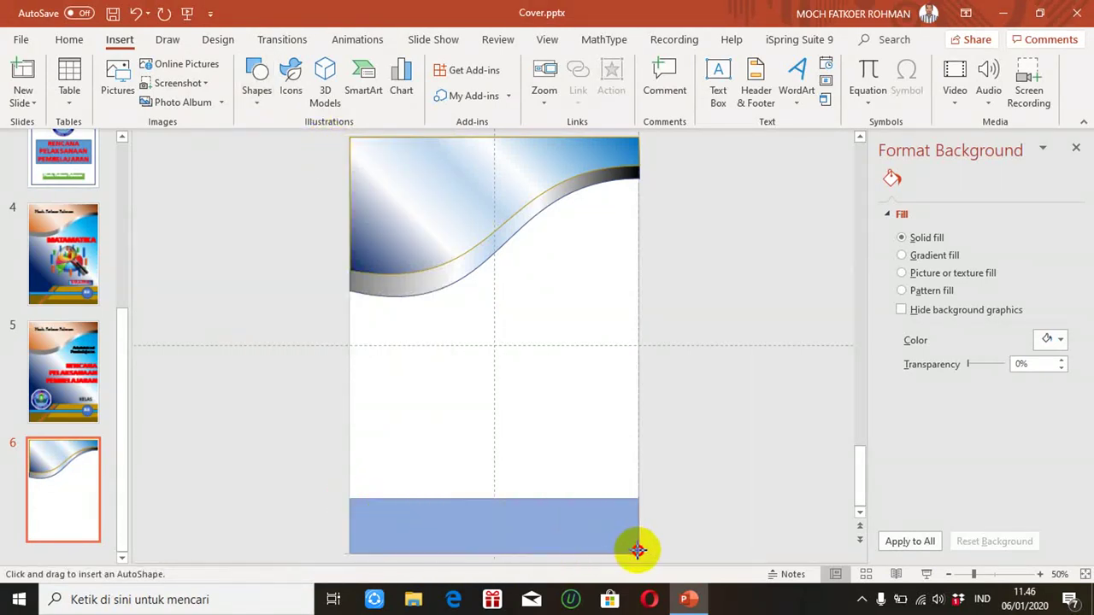
drag(638, 547, 637, 549)
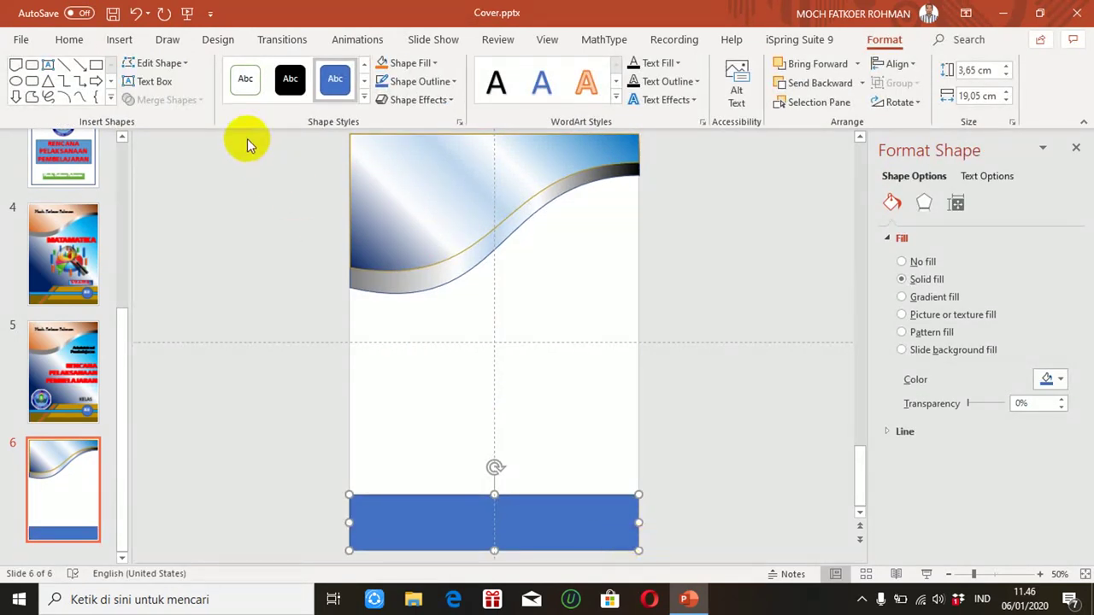
click(487, 318)
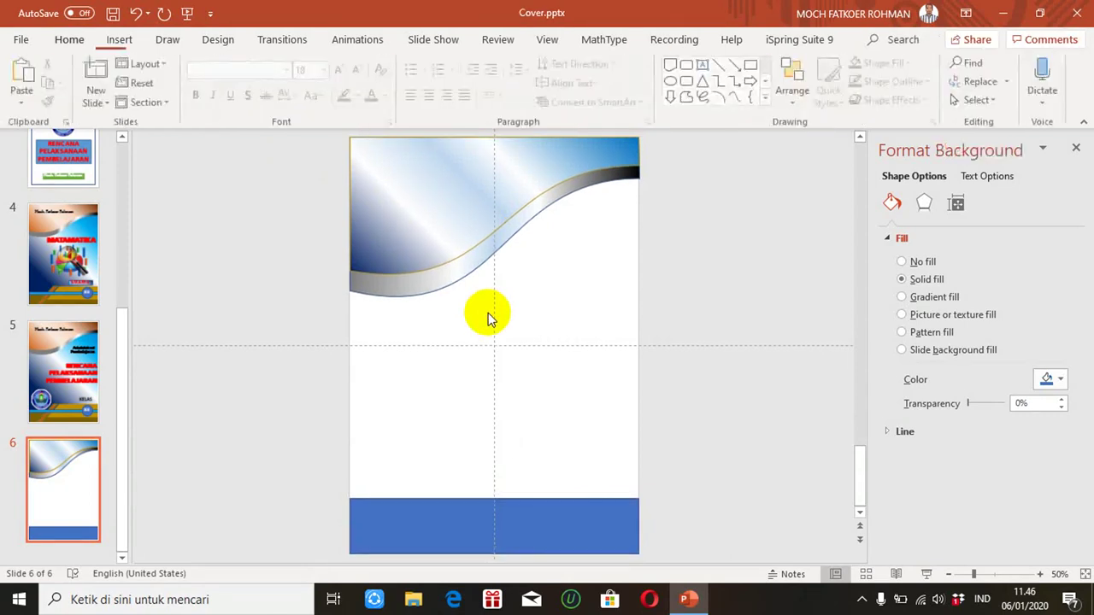
Draw a rectangle over the right part of the blue bar and give it the yellow shape style.
click(118, 39)
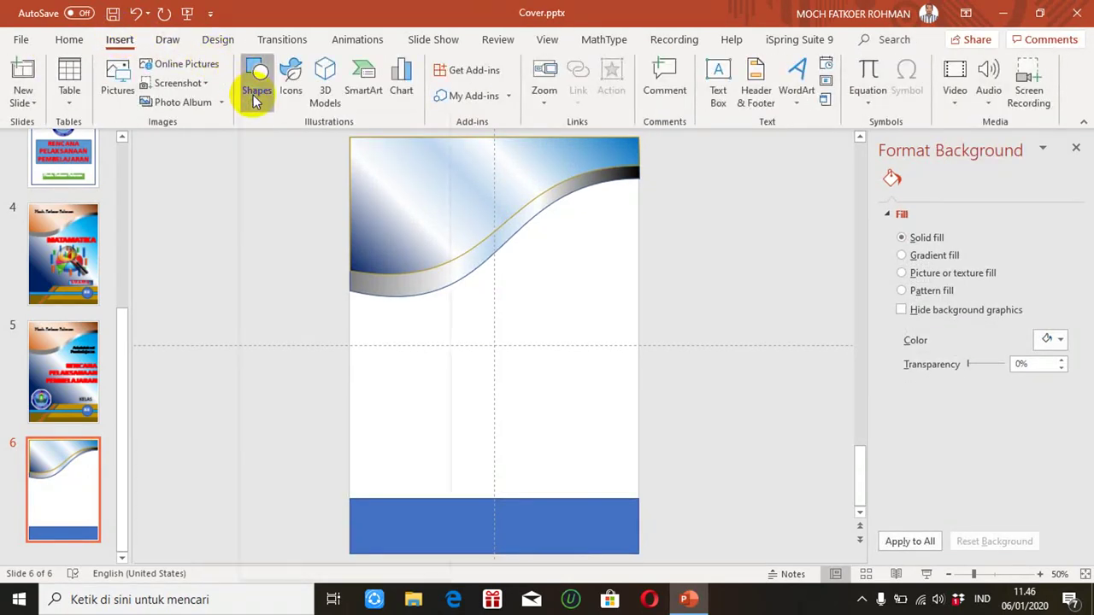
click(256, 81)
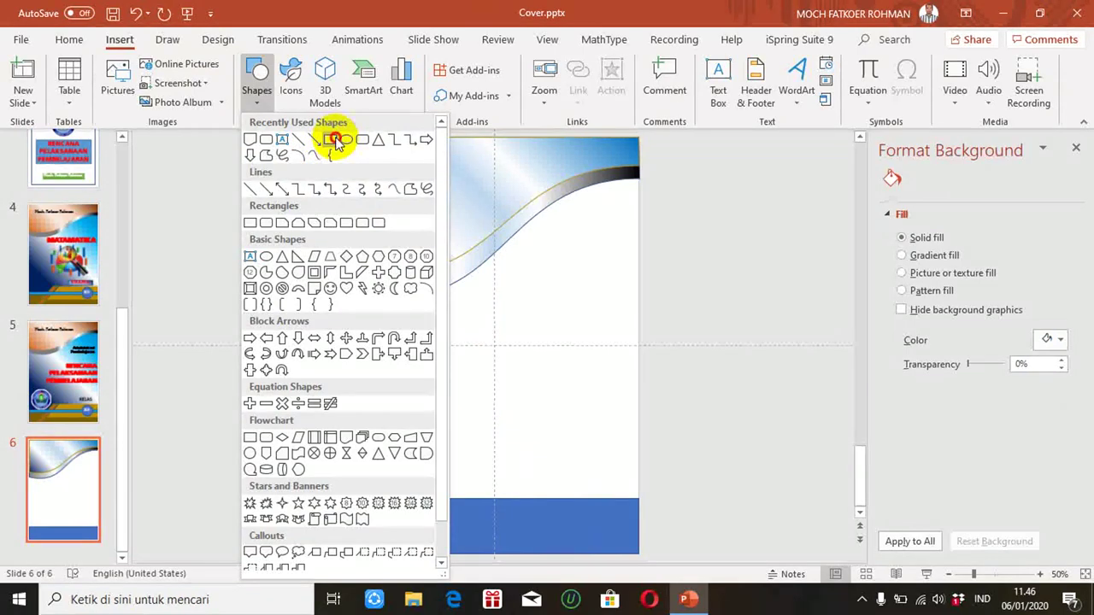
click(331, 140)
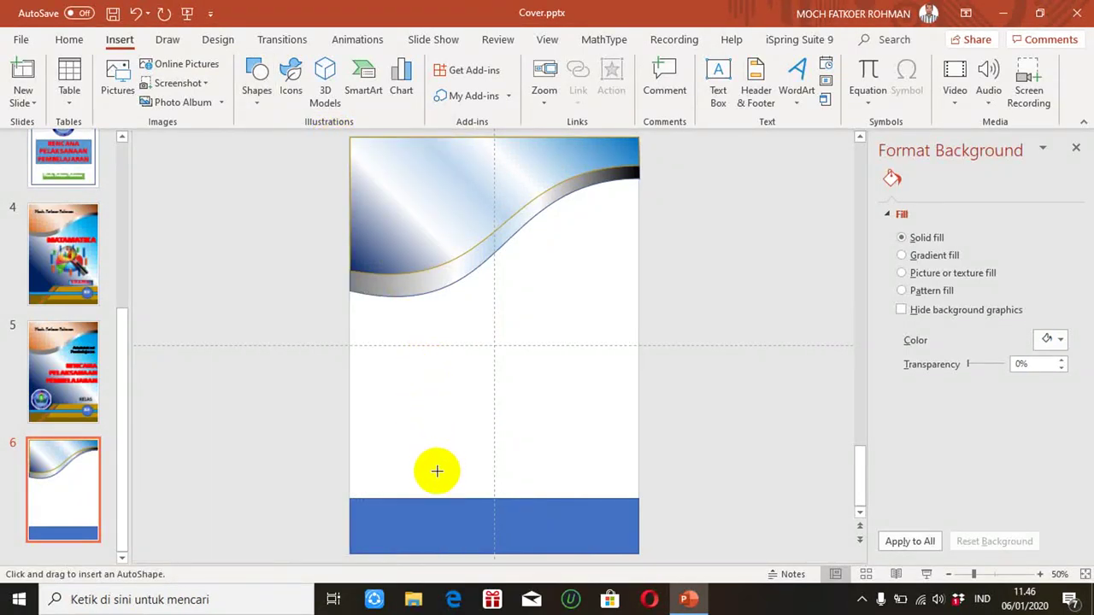
drag(435, 469, 639, 525)
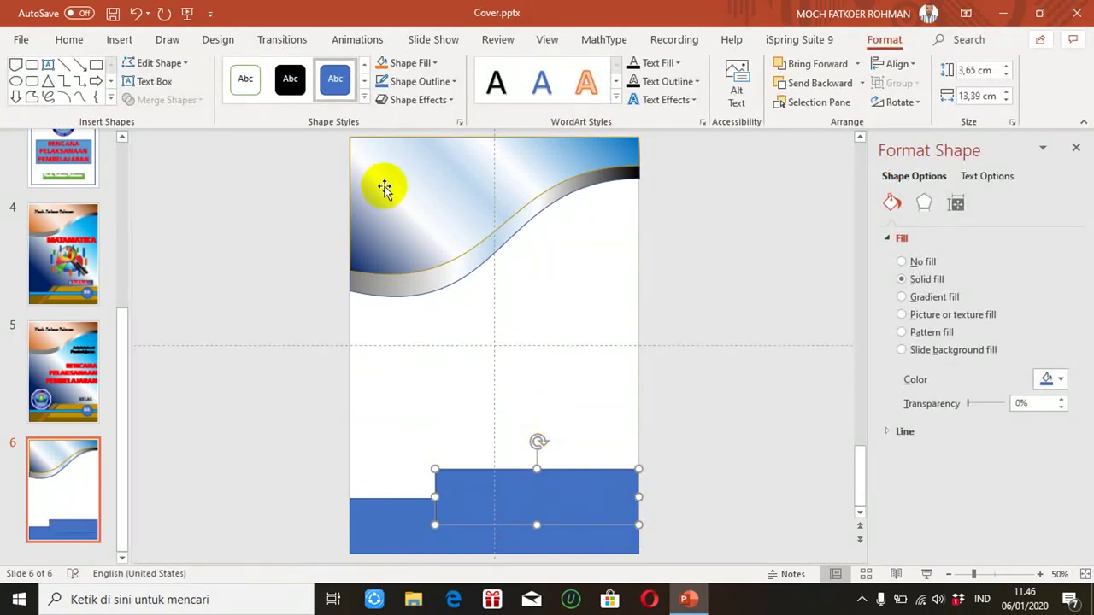
click(365, 101)
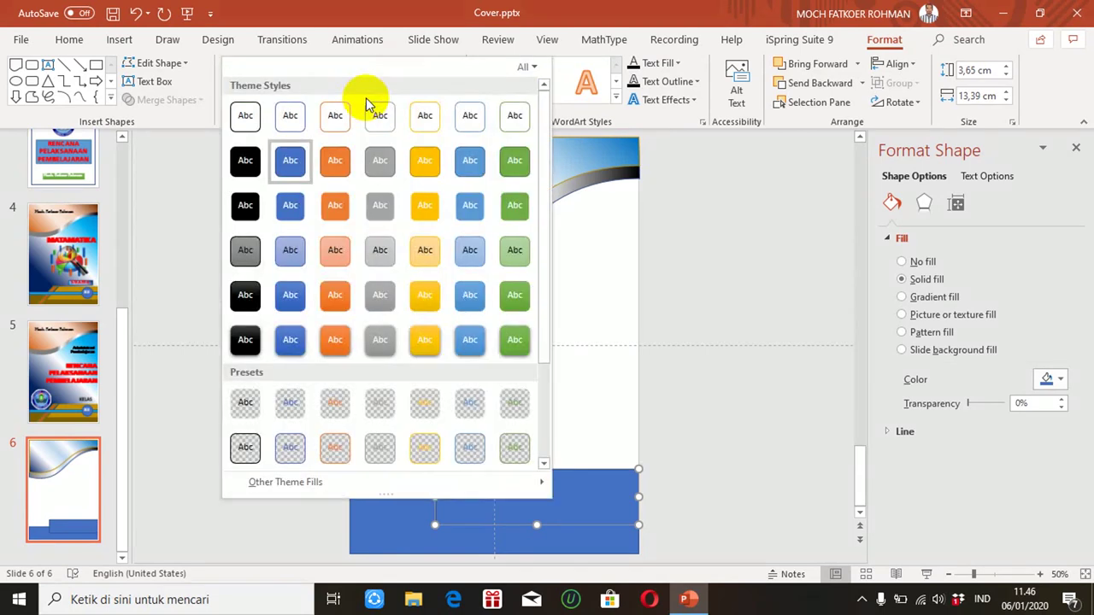
click(425, 160)
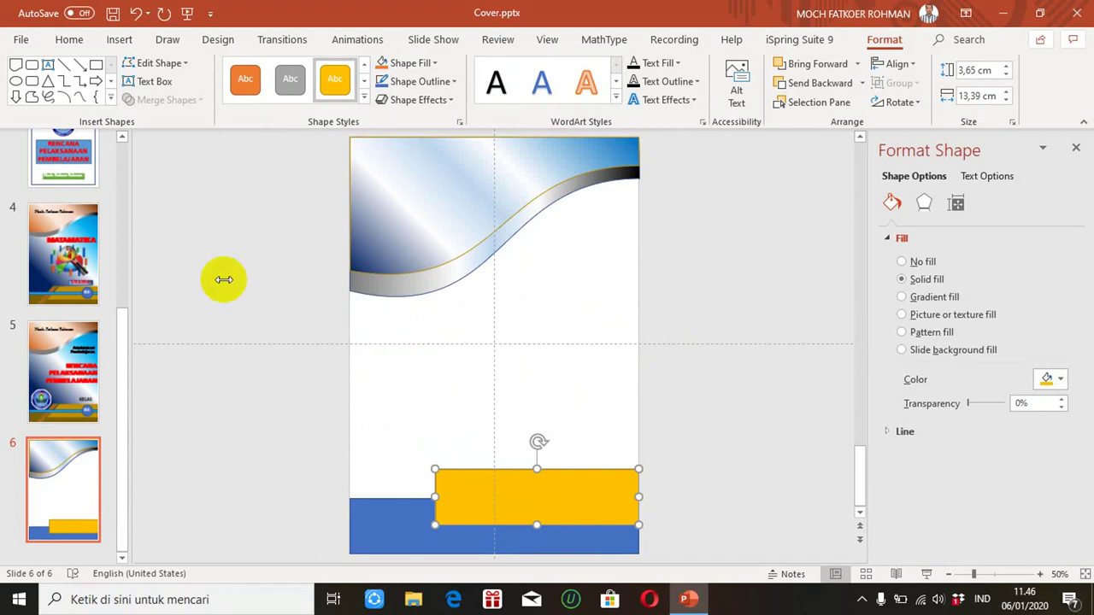
click(253, 208)
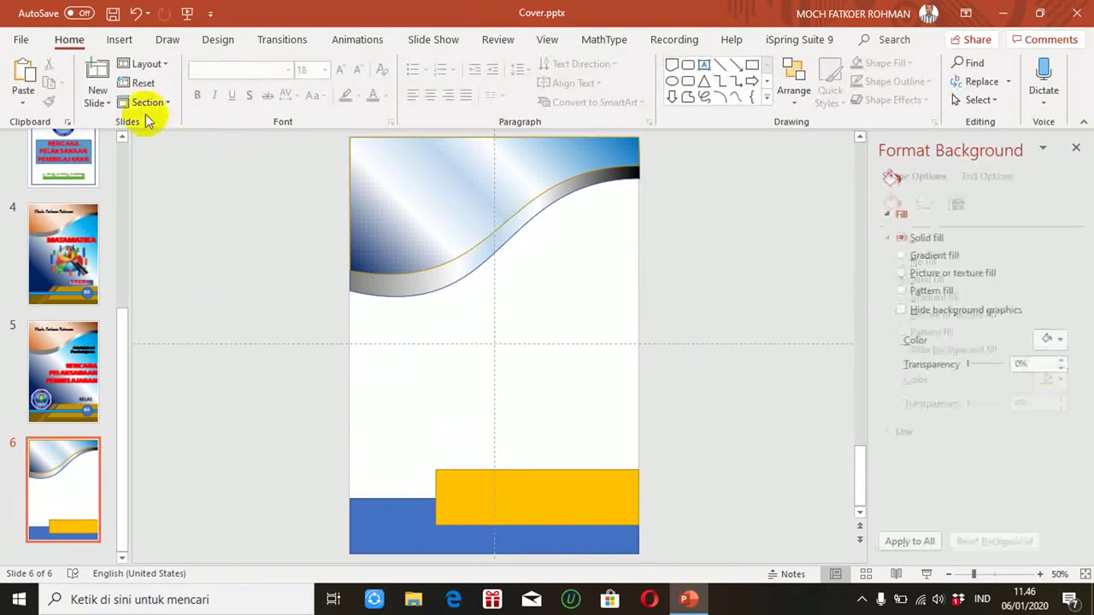
click(116, 39)
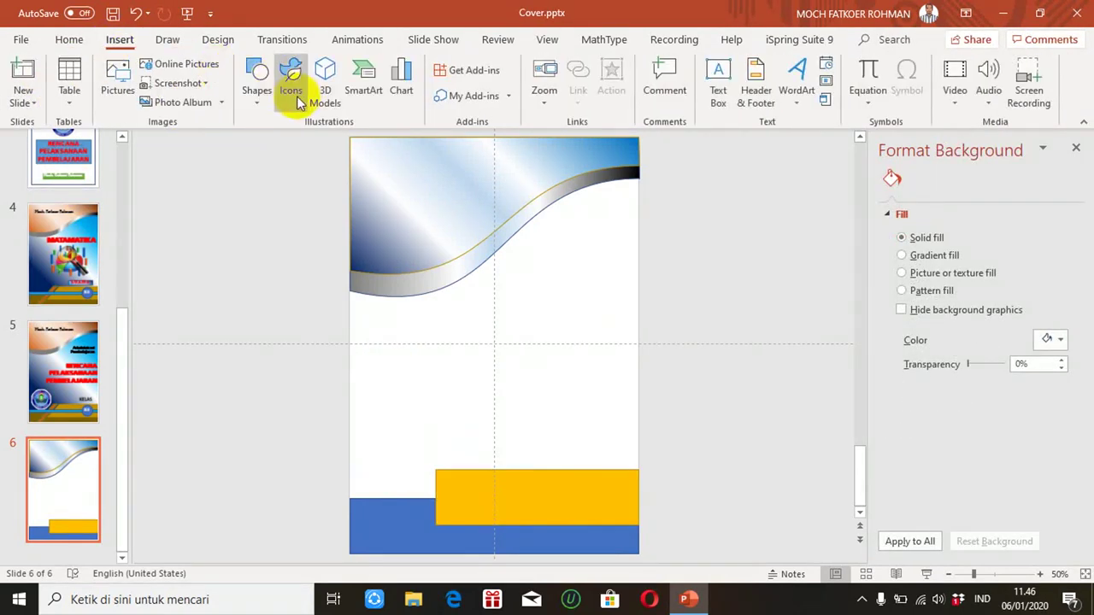
Draw a rectangle and tilt it diagonally across the bottom bars.
click(258, 96)
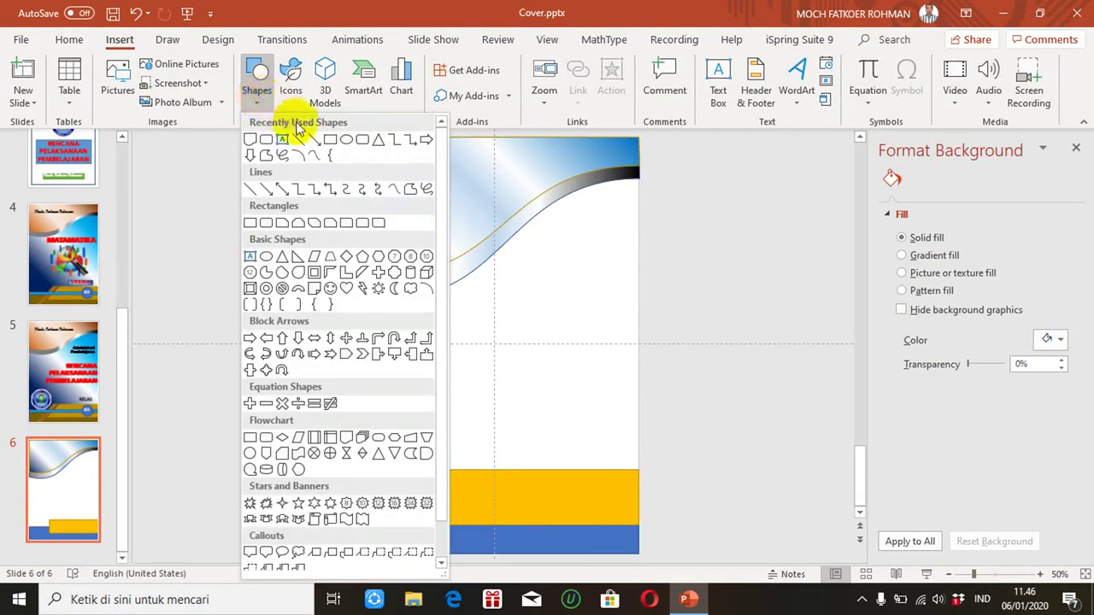
click(330, 140)
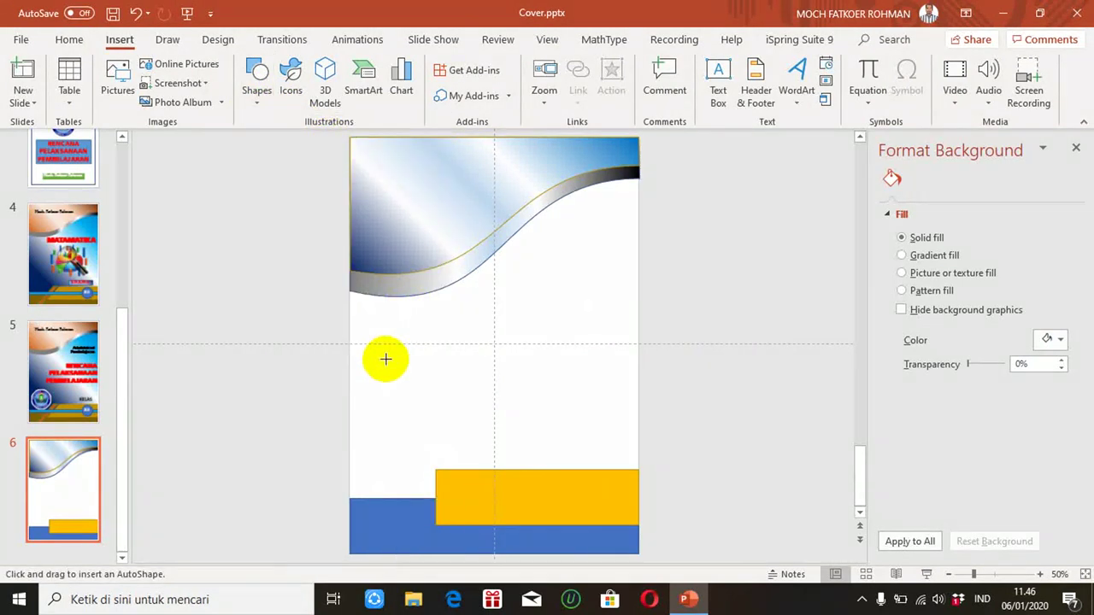
drag(386, 359, 558, 428)
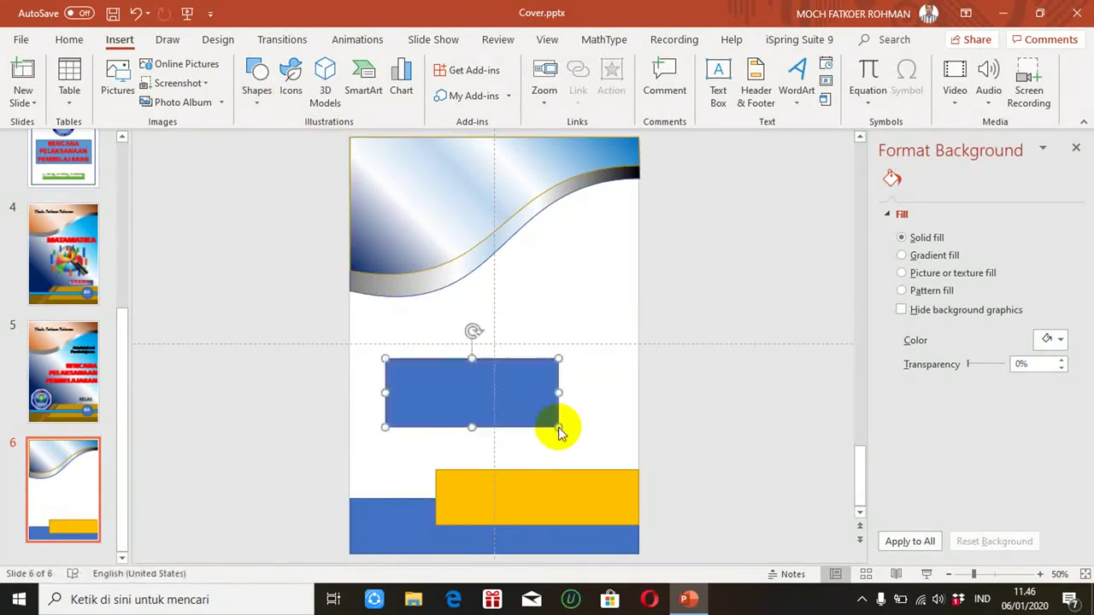
mouse_move(474, 331)
mouse_down()
mouse_move(438, 321)
mouse_move(427, 348)
mouse_move(432, 434)
mouse_up()
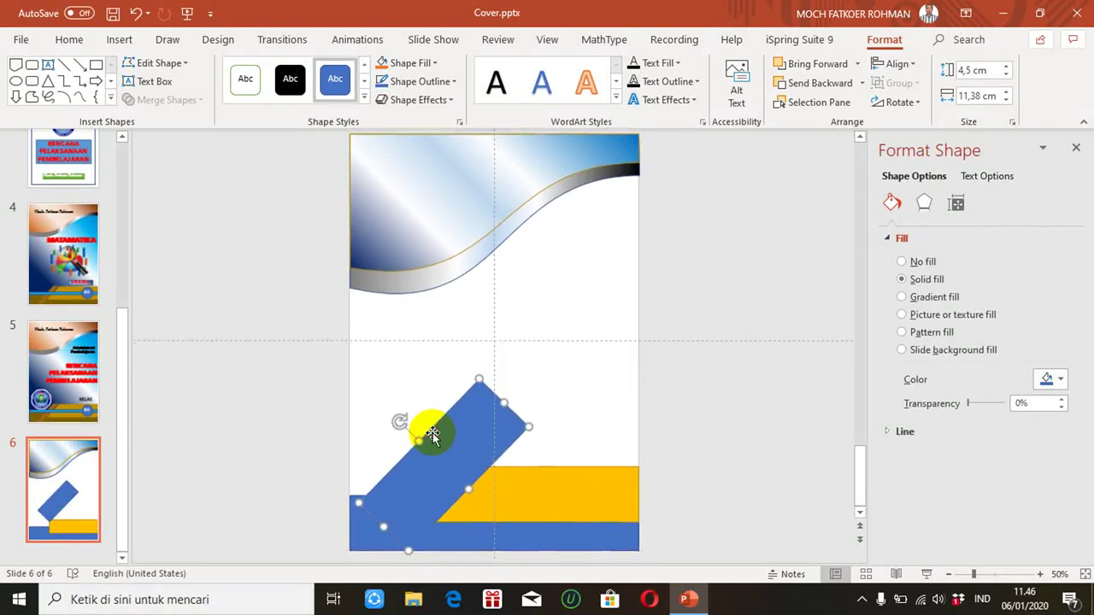
Subtract the tilted rectangle from the yellow bar, cutting its left end on a slant.
click(556, 486)
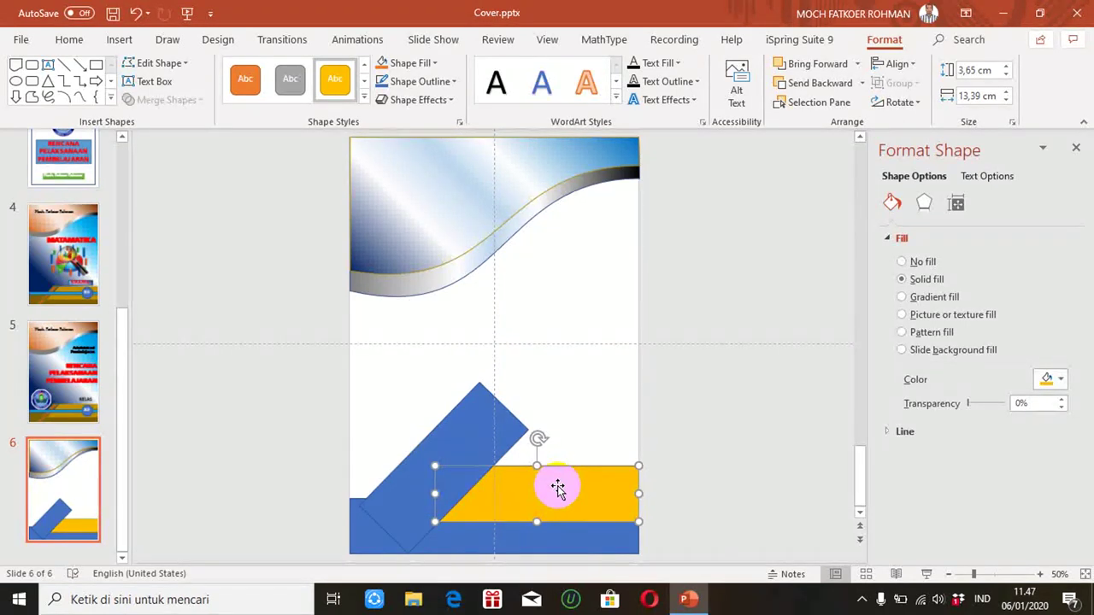
shift+click(459, 437)
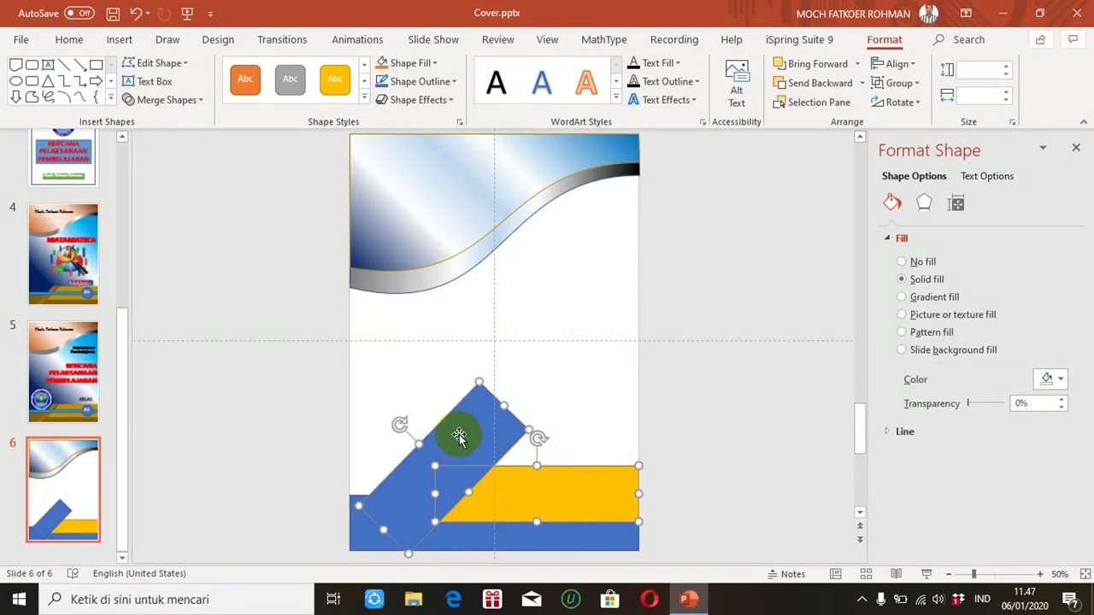
click(202, 101)
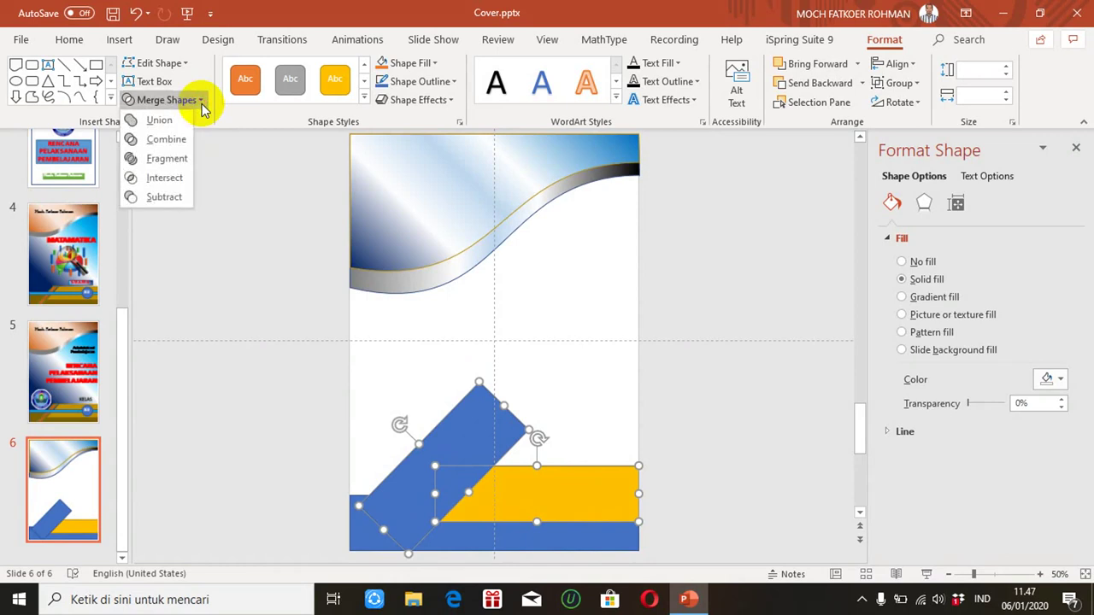
click(164, 198)
click(437, 380)
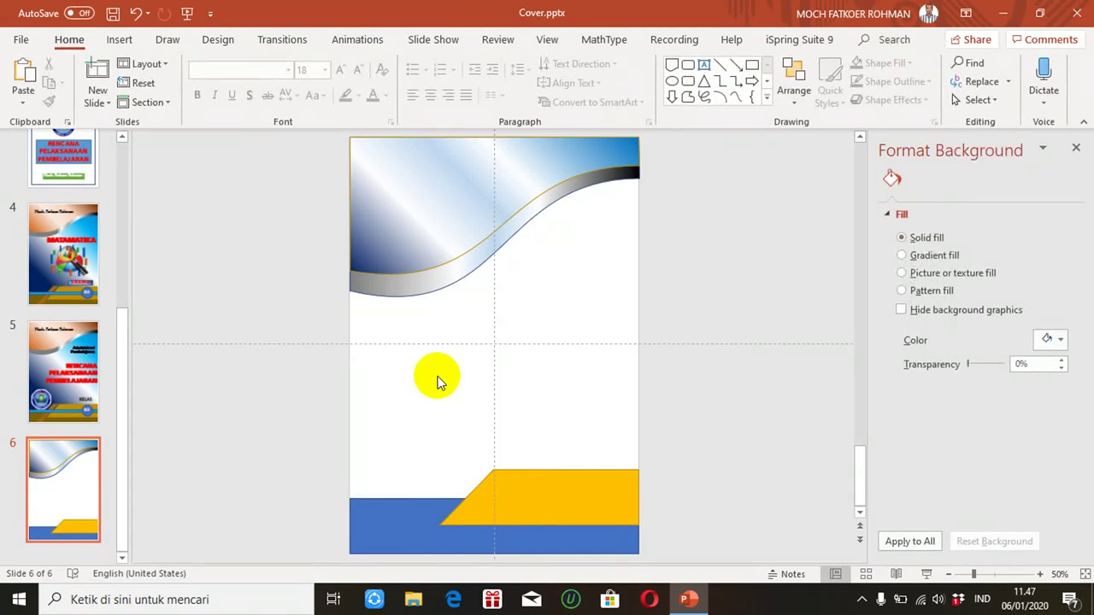
Draw a long thin rectangle and rotate it into a diagonal bar across the bottom bands.
click(113, 43)
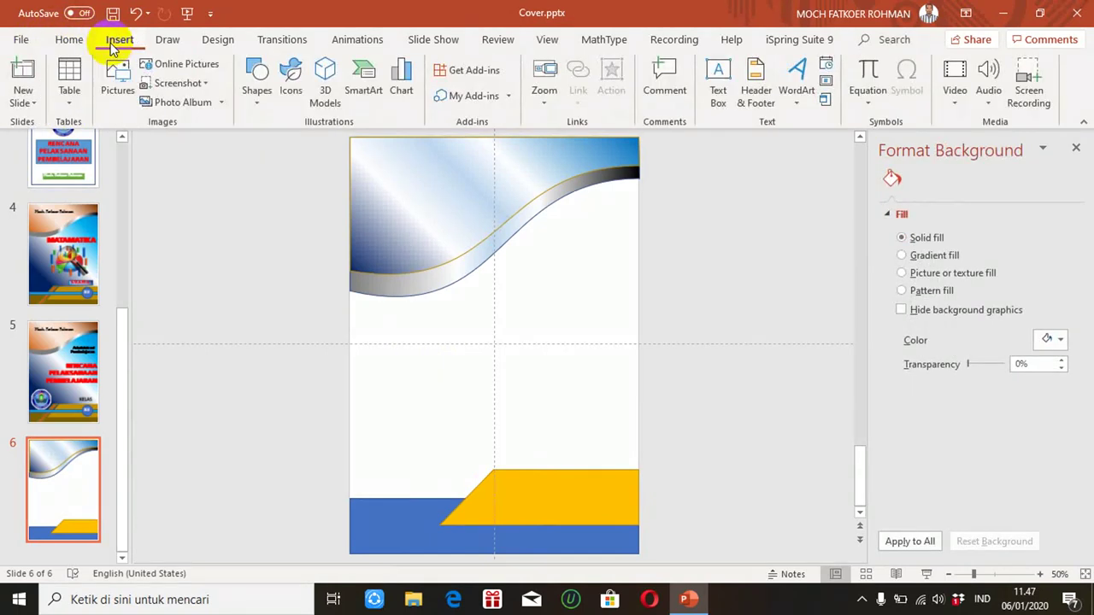
click(255, 96)
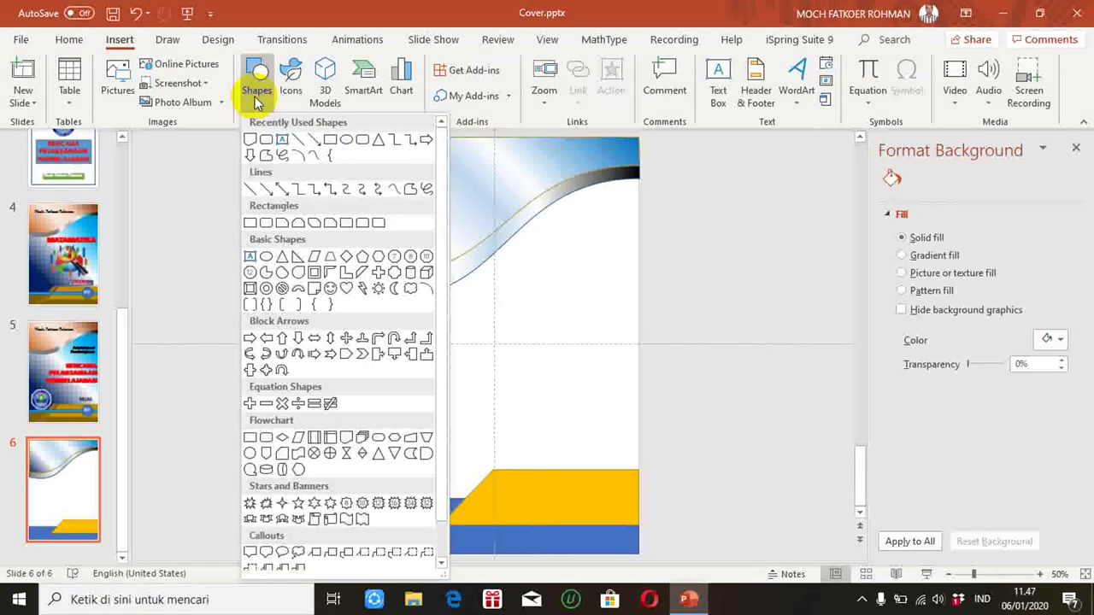
click(328, 138)
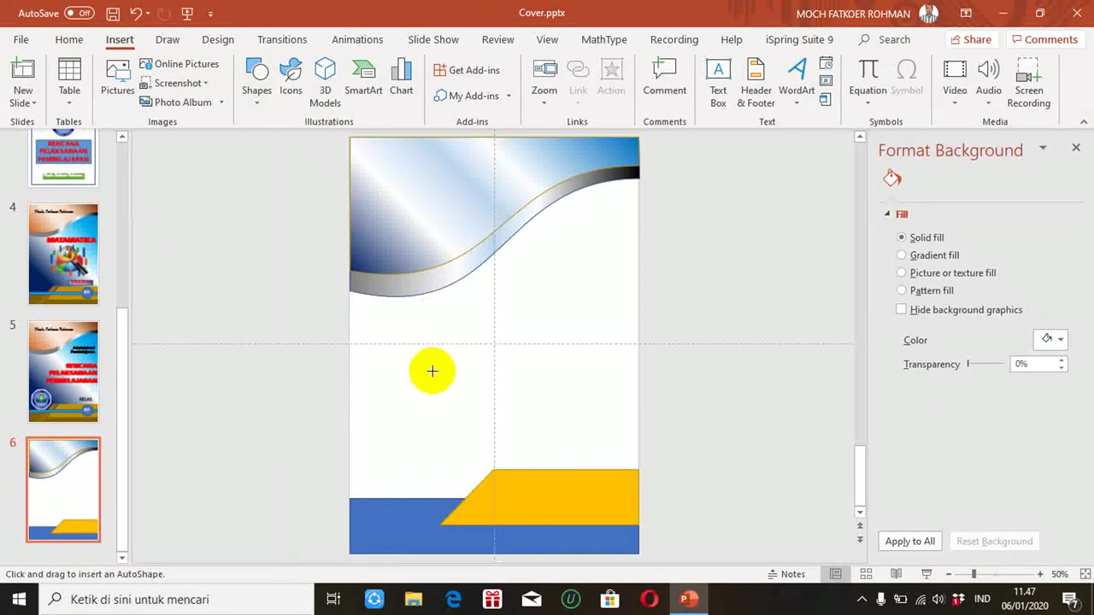
drag(430, 369, 417, 541)
mouse_move(422, 337)
mouse_down()
mouse_move(466, 357)
mouse_move(501, 398)
mouse_move(484, 432)
mouse_move(504, 449)
mouse_up()
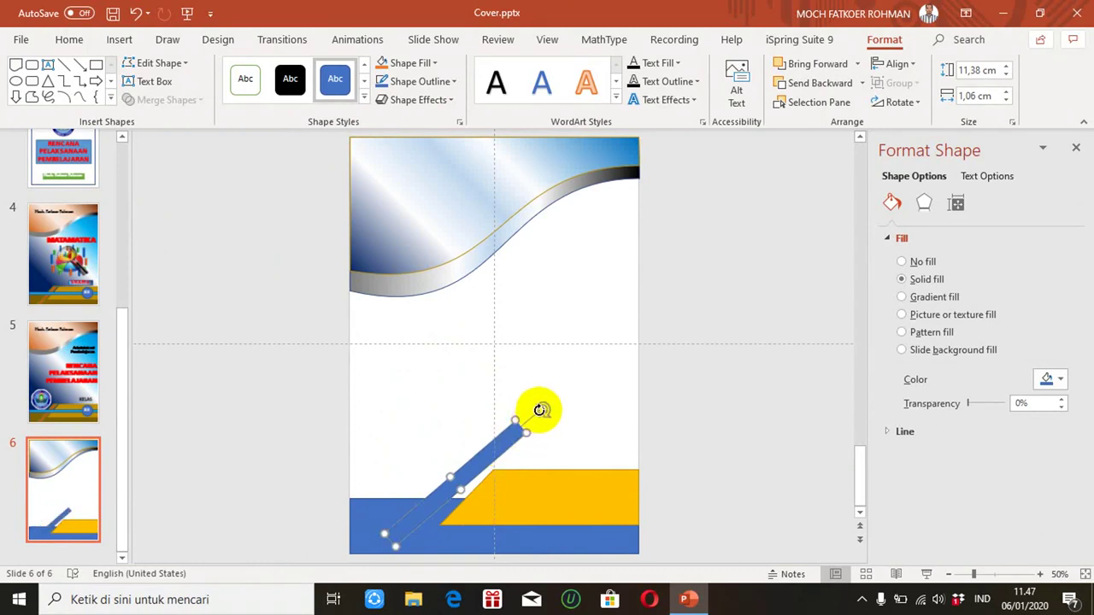
drag(538, 407, 537, 407)
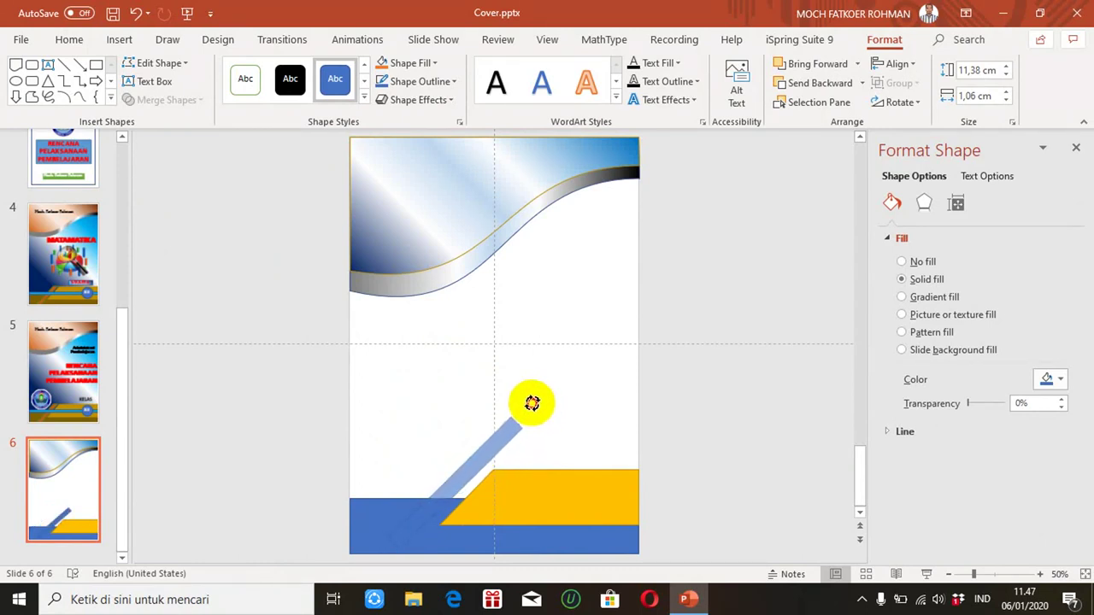
drag(528, 400, 530, 399)
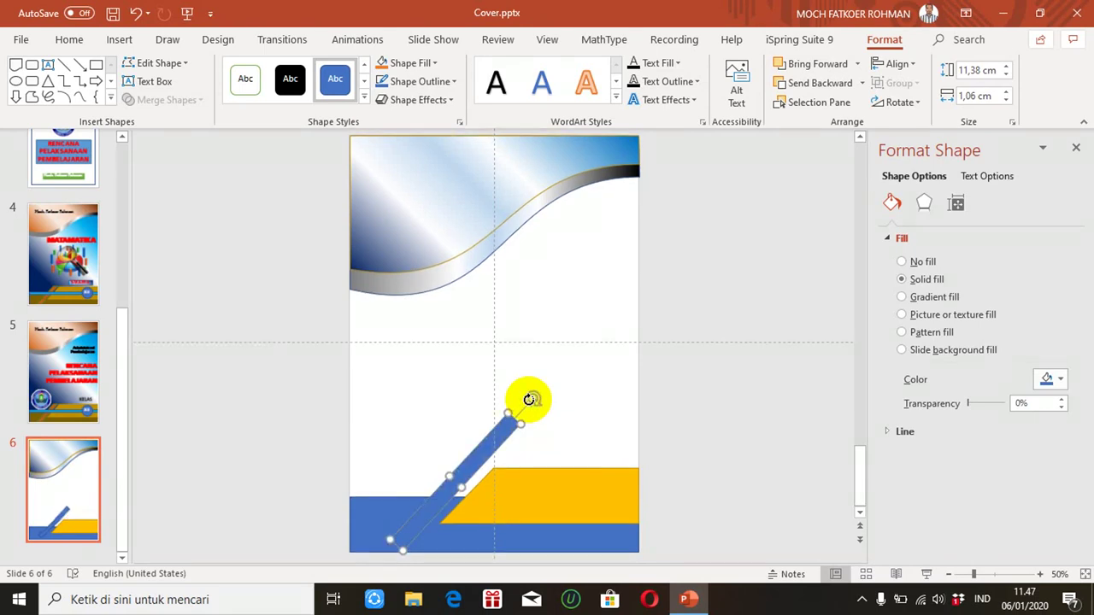
key(Right)
key(Right)
key(Right)
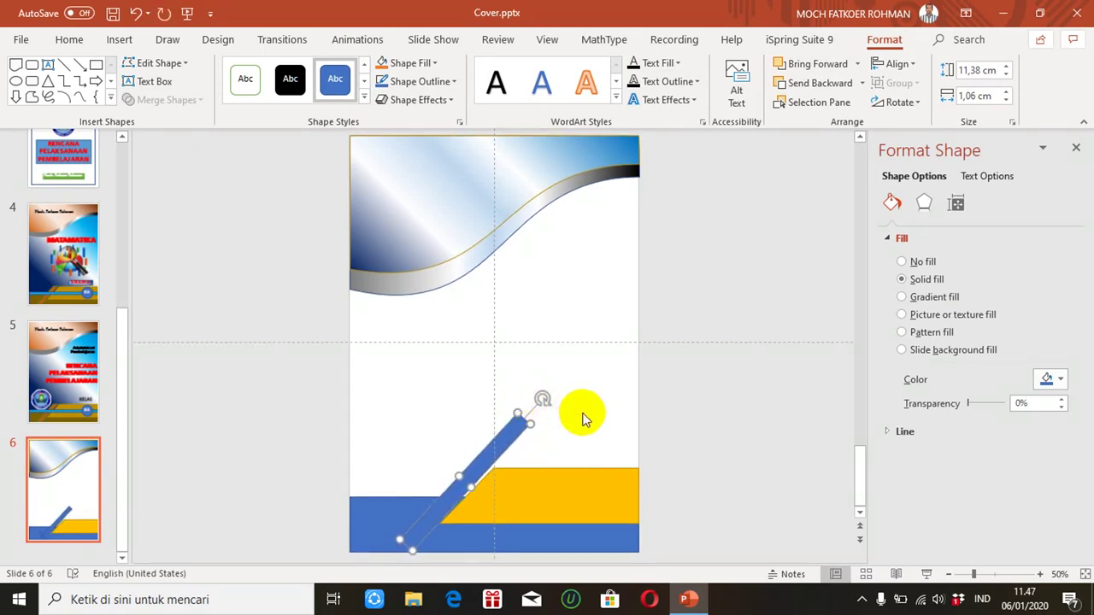
key(Delete)
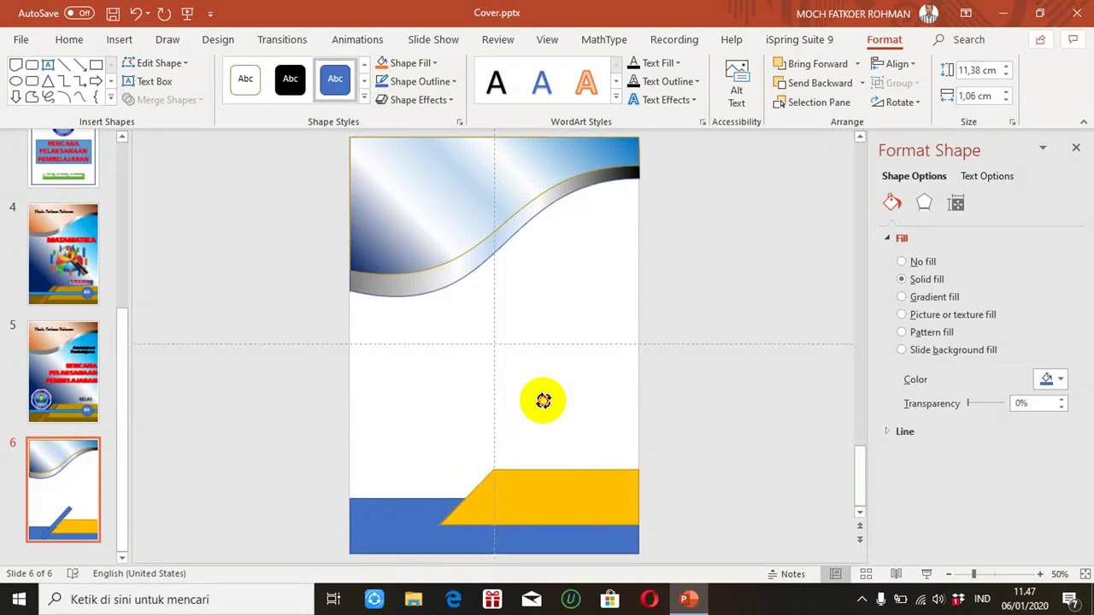
key(ctrl+z)
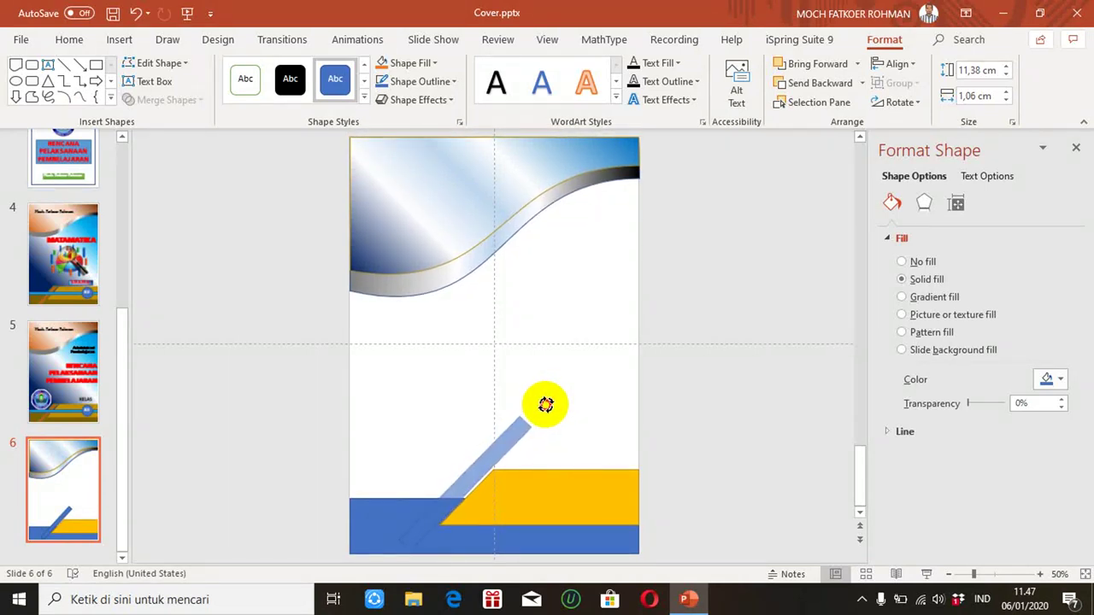
drag(545, 404, 545, 403)
click(574, 411)
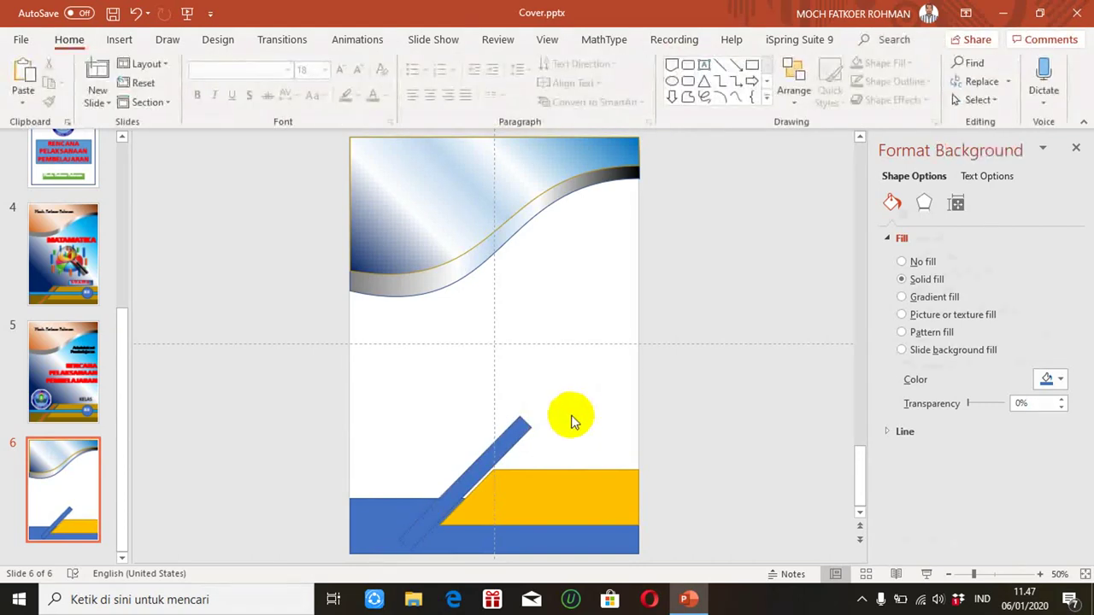
click(526, 434)
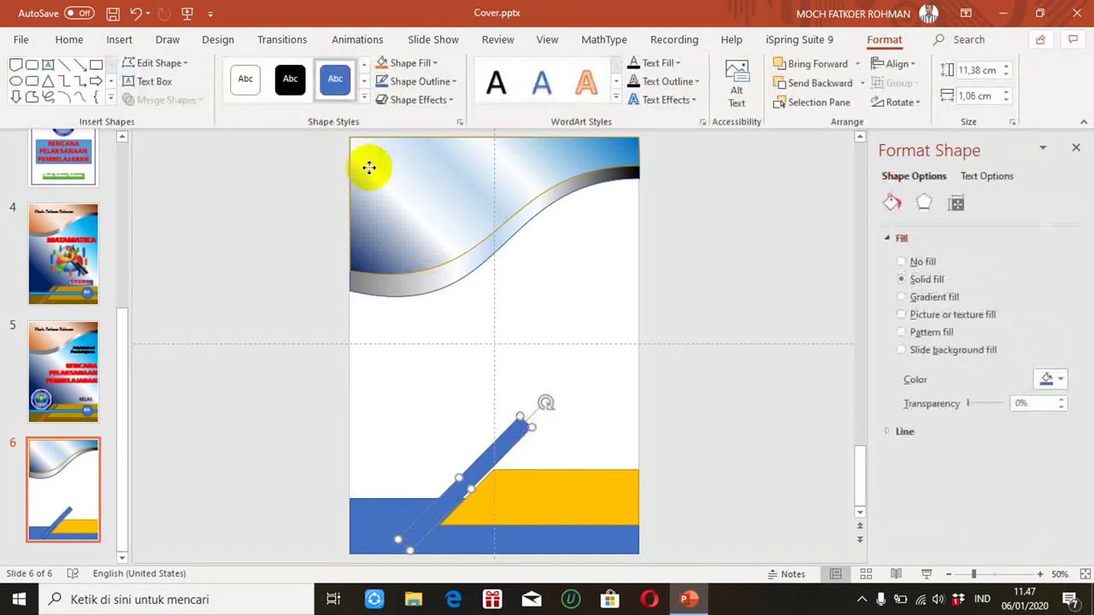
Give the diagonal bar a yellow style and nudge it parallel to the cut edge.
click(363, 99)
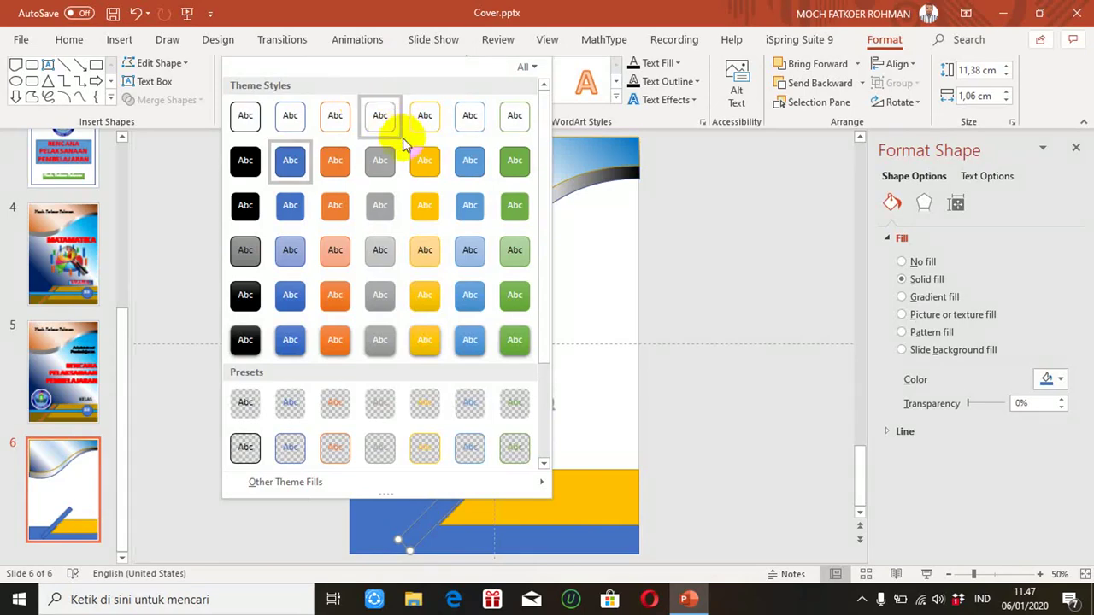
click(420, 161)
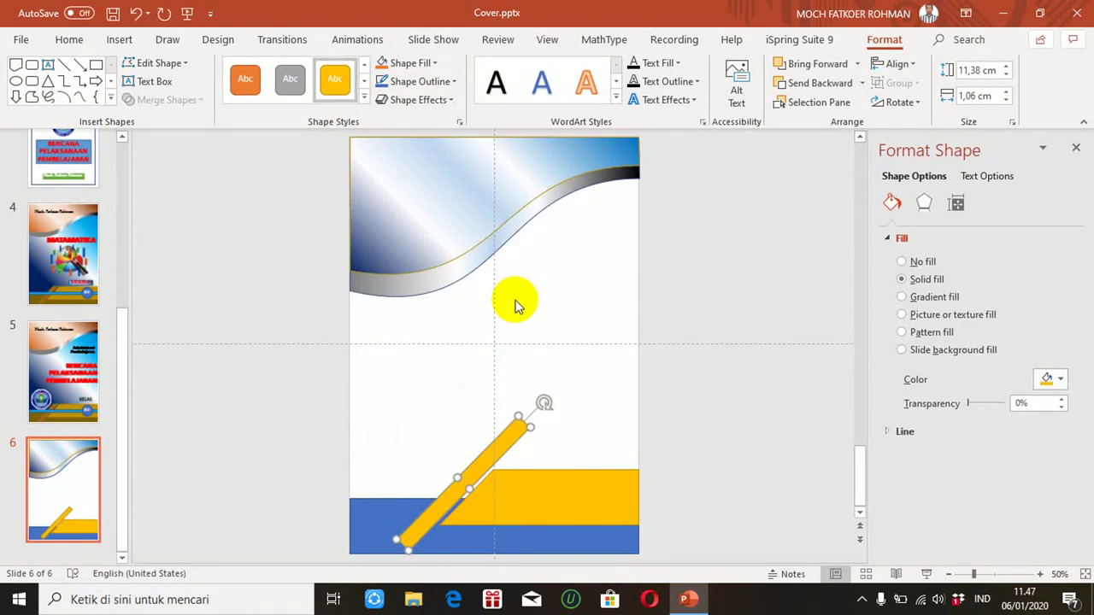
key(Down)
key(Down)
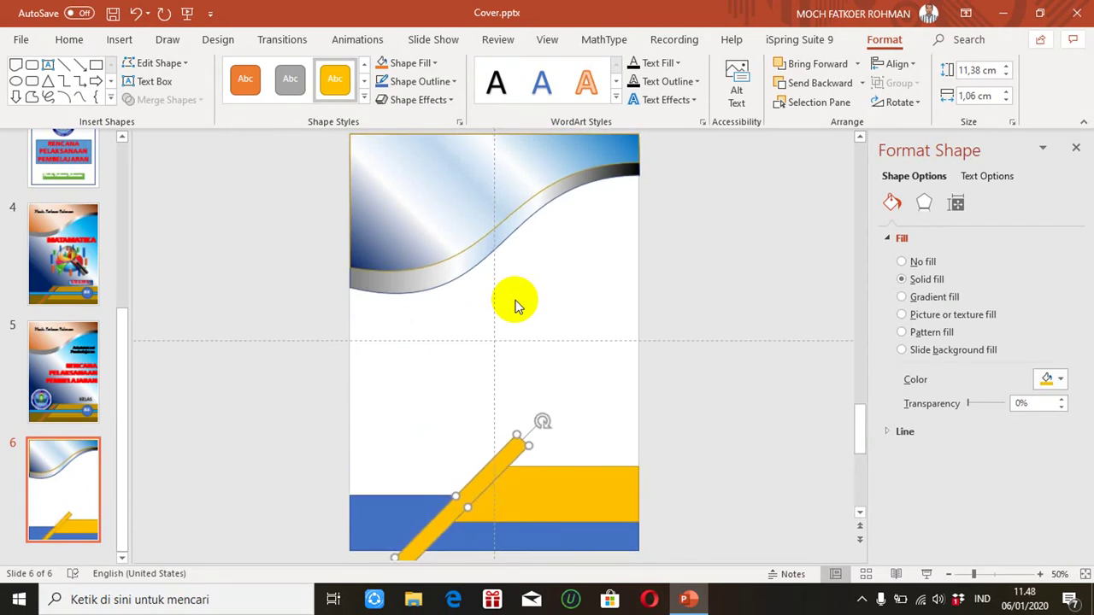
key(Left)
key(Left)
key(Left)
key(Left)
key(Up)
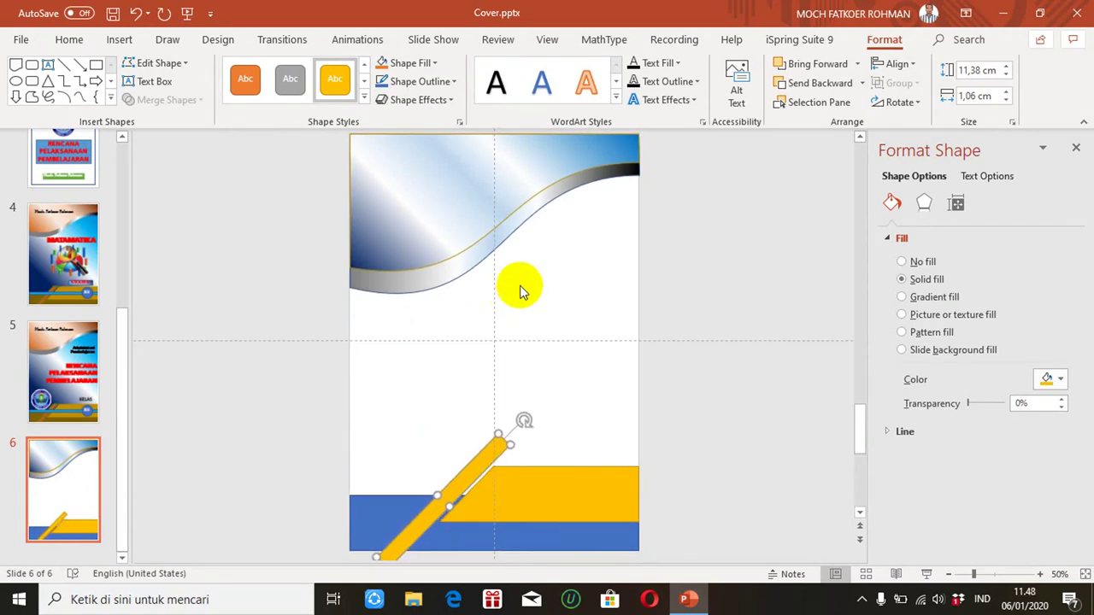
click(419, 366)
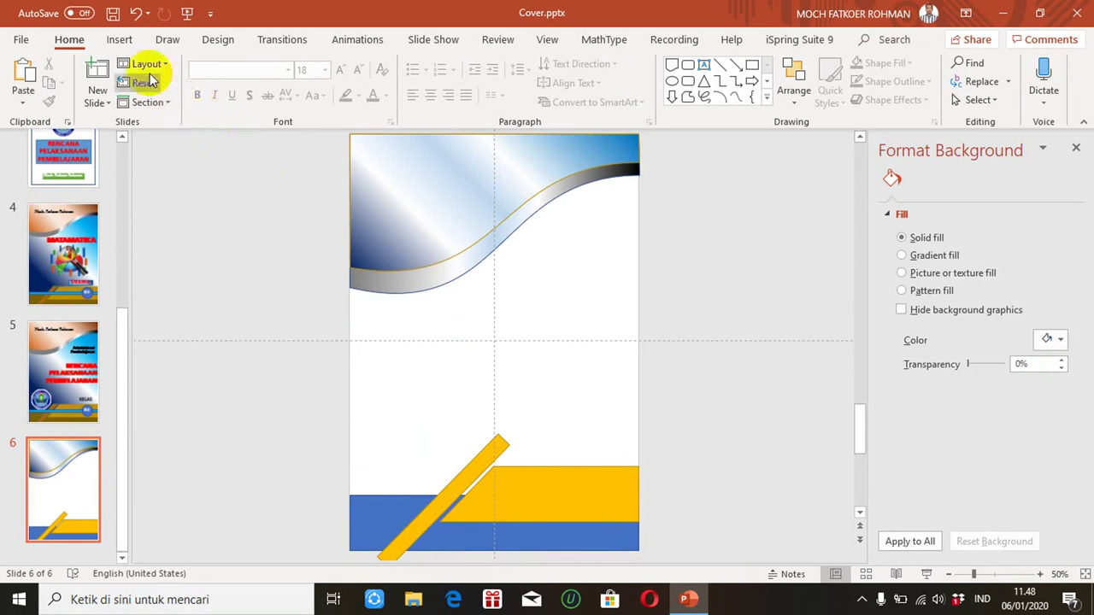
click(120, 39)
Subtract a rectangle from the diagonal strip's top, trimming it to 9,44 cm level with the yellow bar.
click(255, 95)
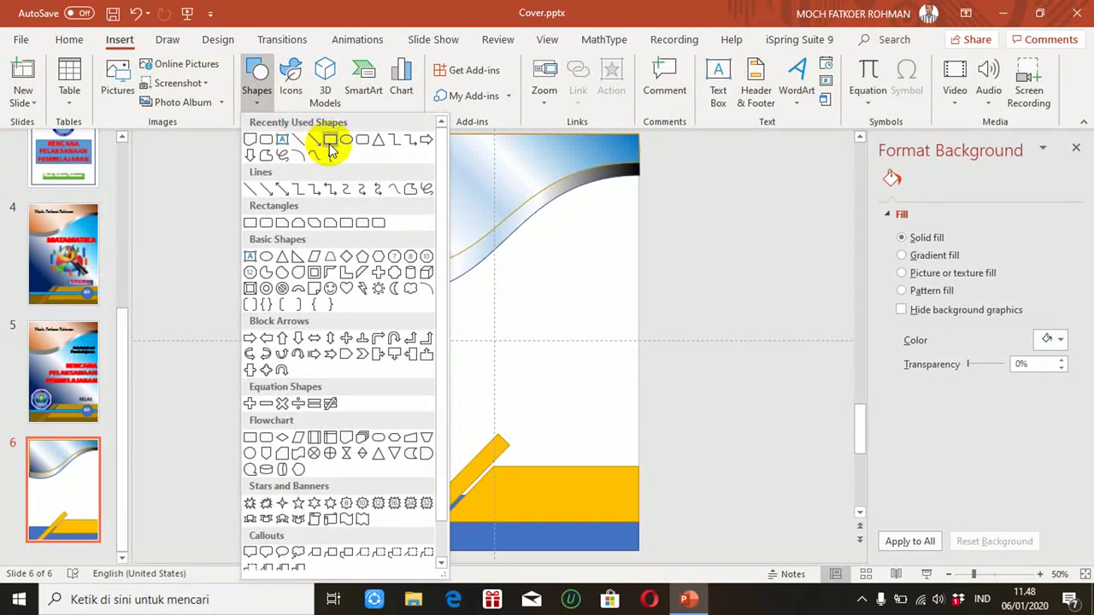
click(329, 151)
drag(411, 414, 591, 467)
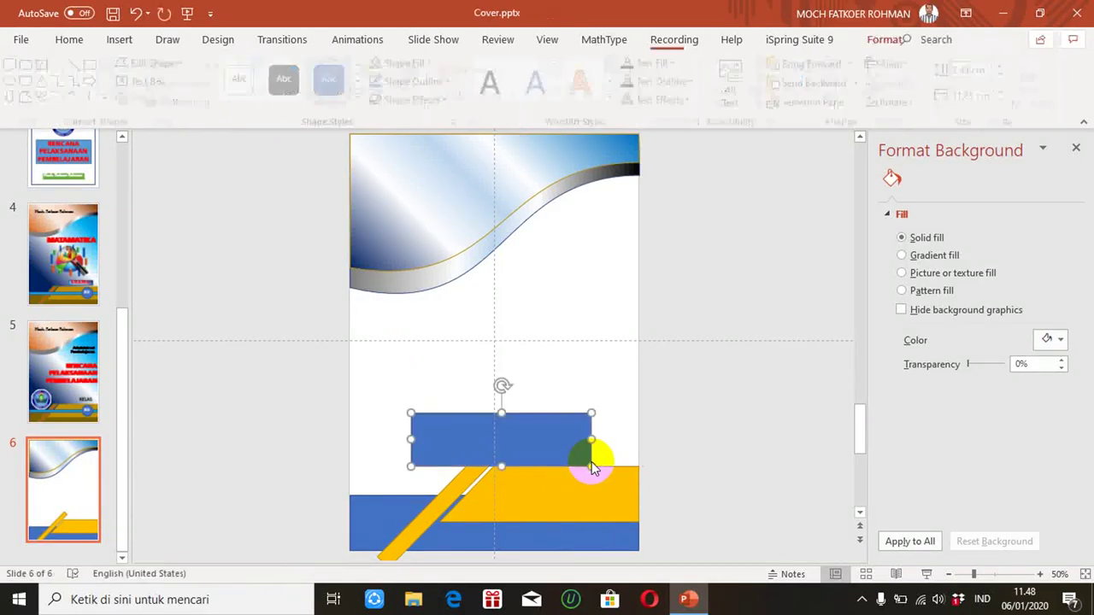
click(451, 491)
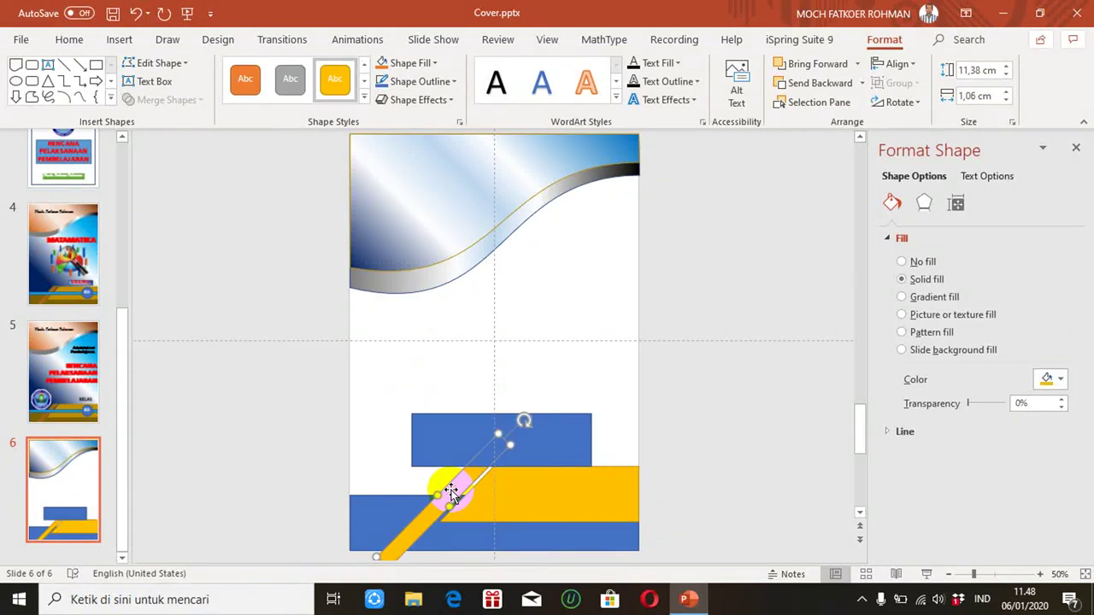
shift+click(451, 435)
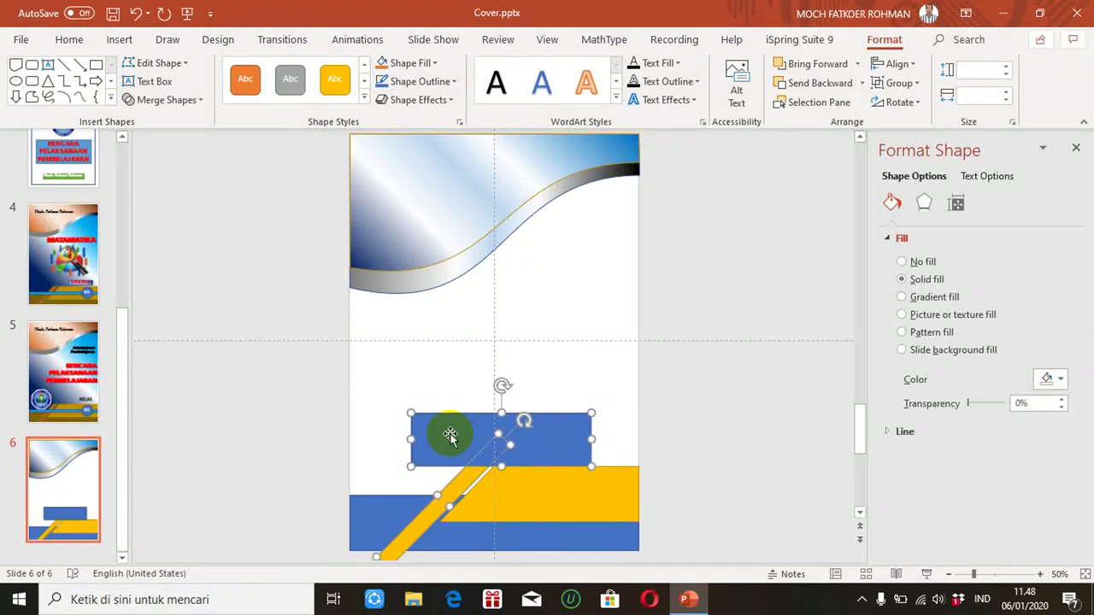
click(203, 101)
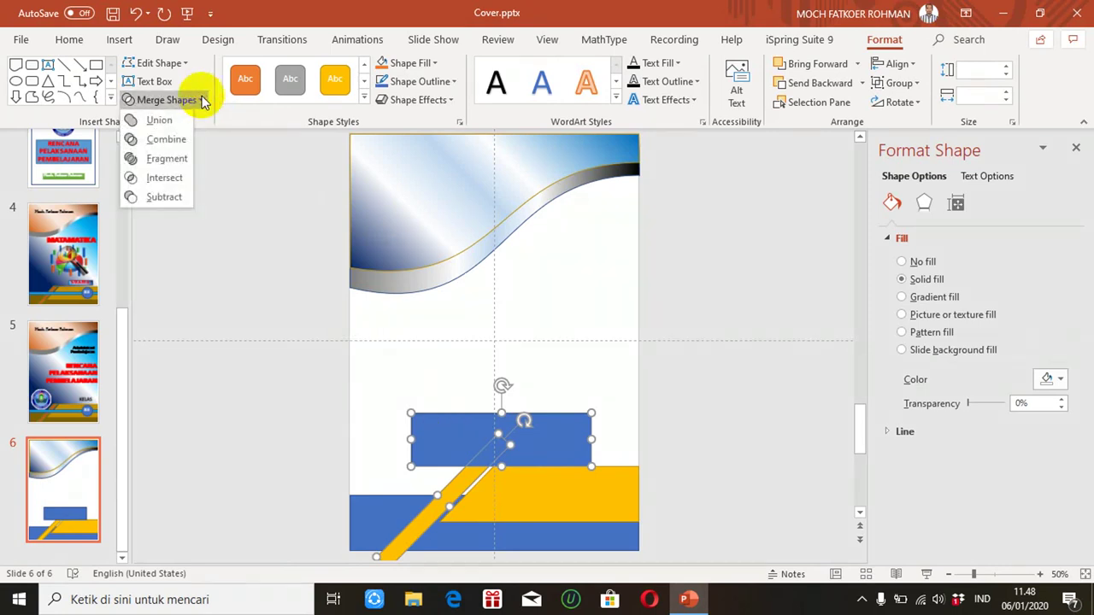
click(179, 196)
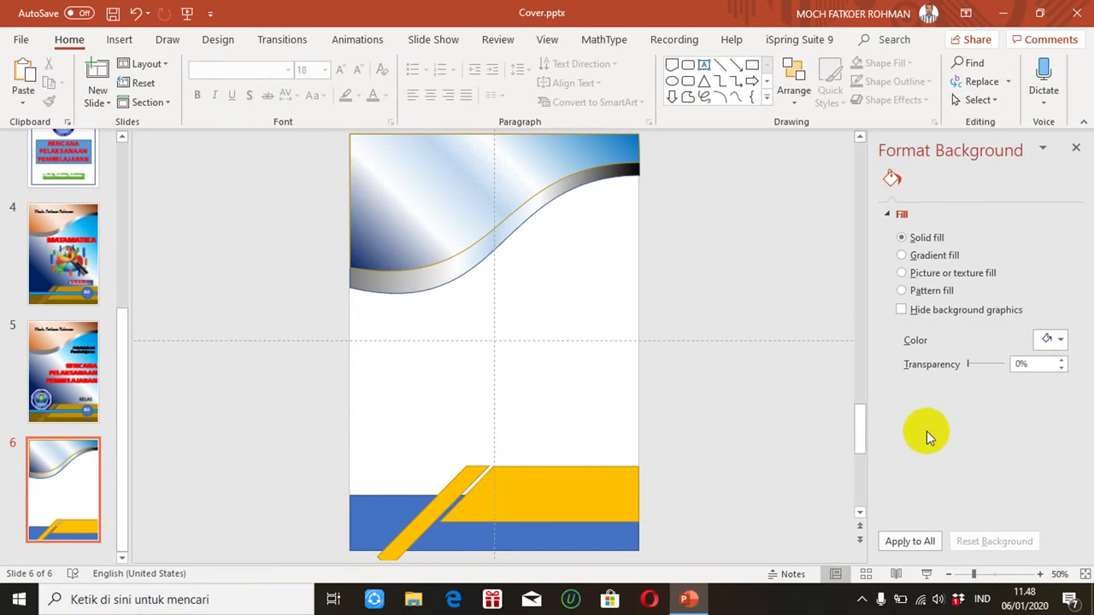
drag(860, 418, 859, 471)
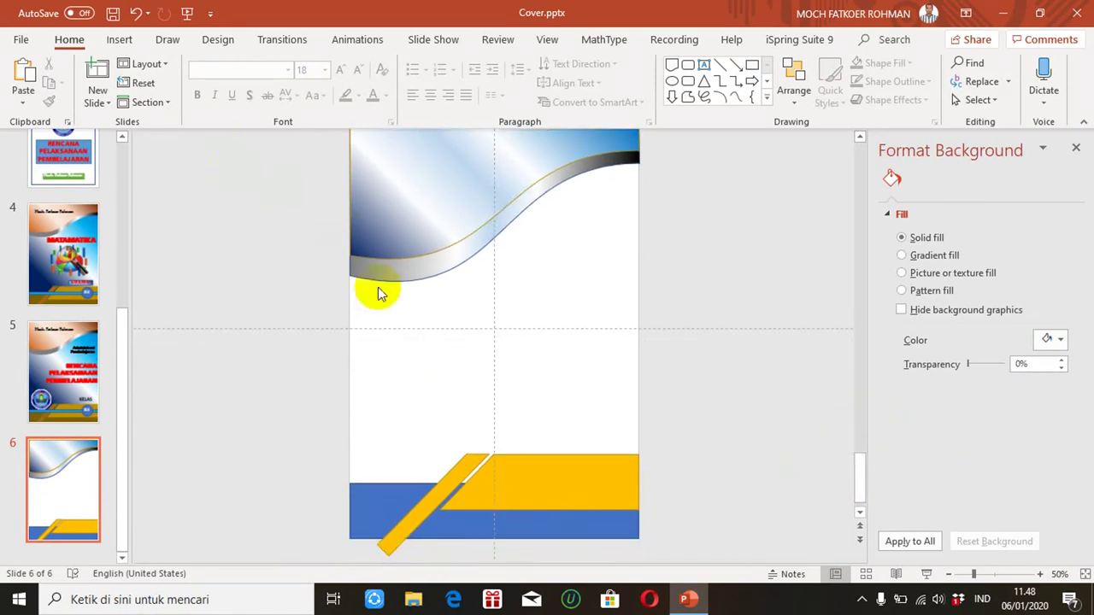
Draw a thin rectangle and place it along the slide's bottom edge.
click(128, 41)
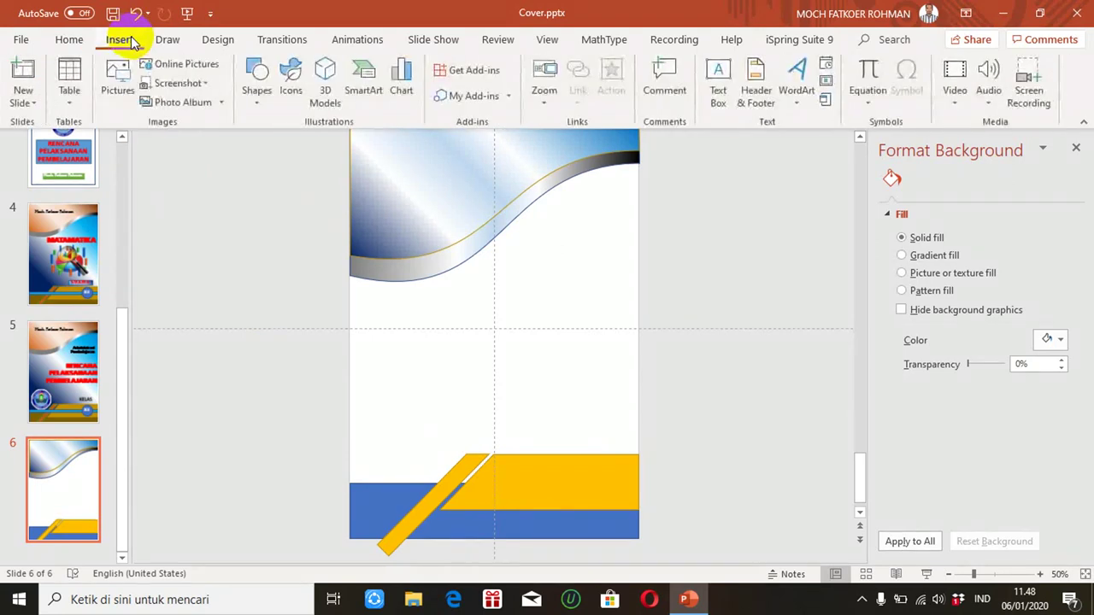
click(255, 89)
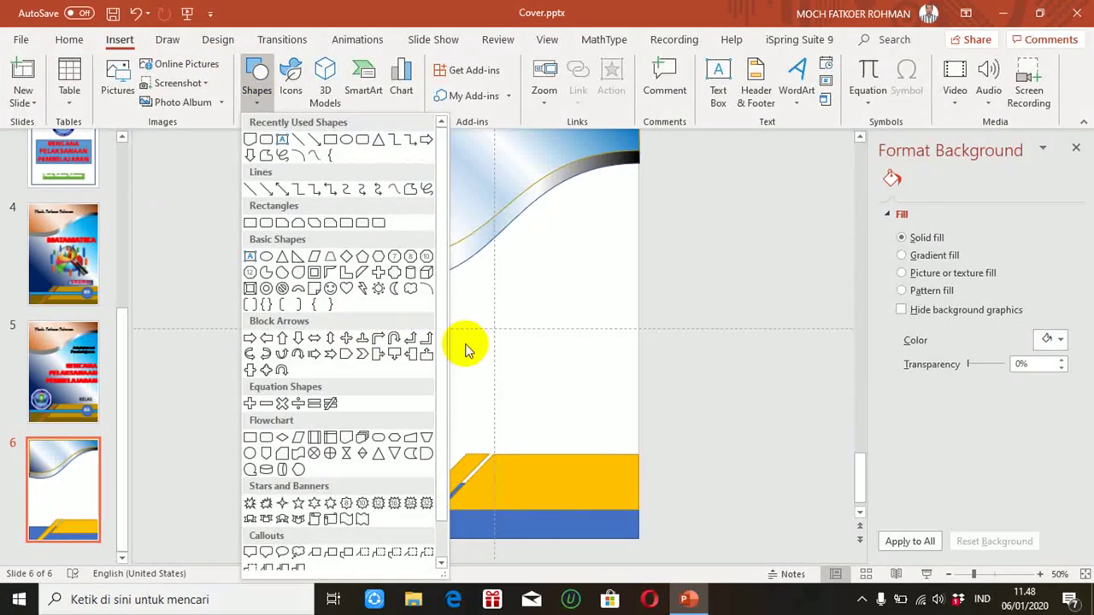
click(330, 144)
drag(370, 323, 591, 356)
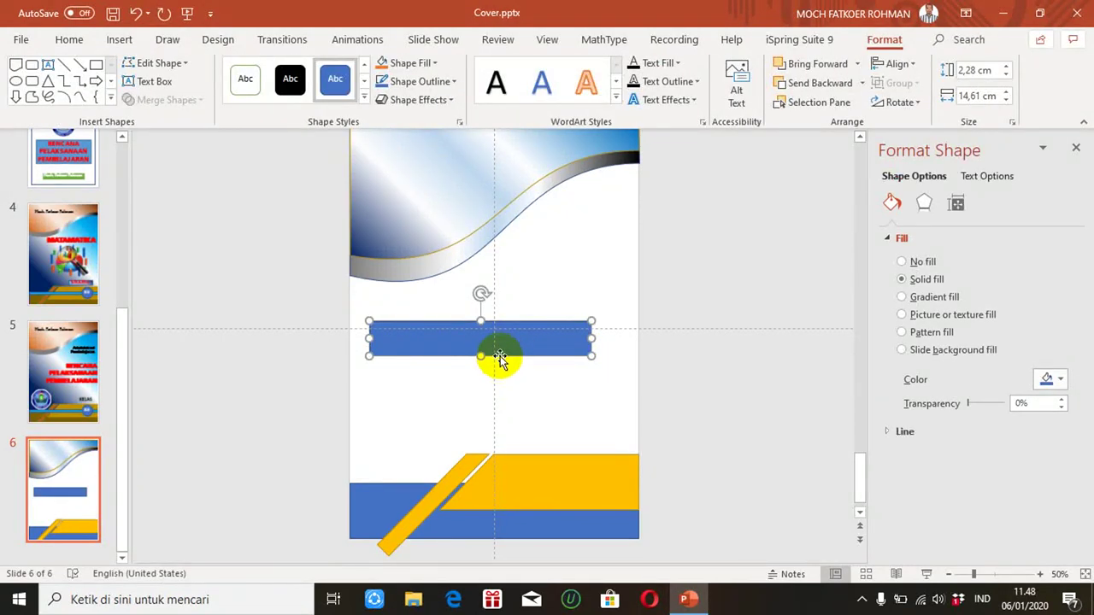
mouse_move(498, 353)
mouse_down()
mouse_move(456, 577)
mouse_move(439, 566)
mouse_up()
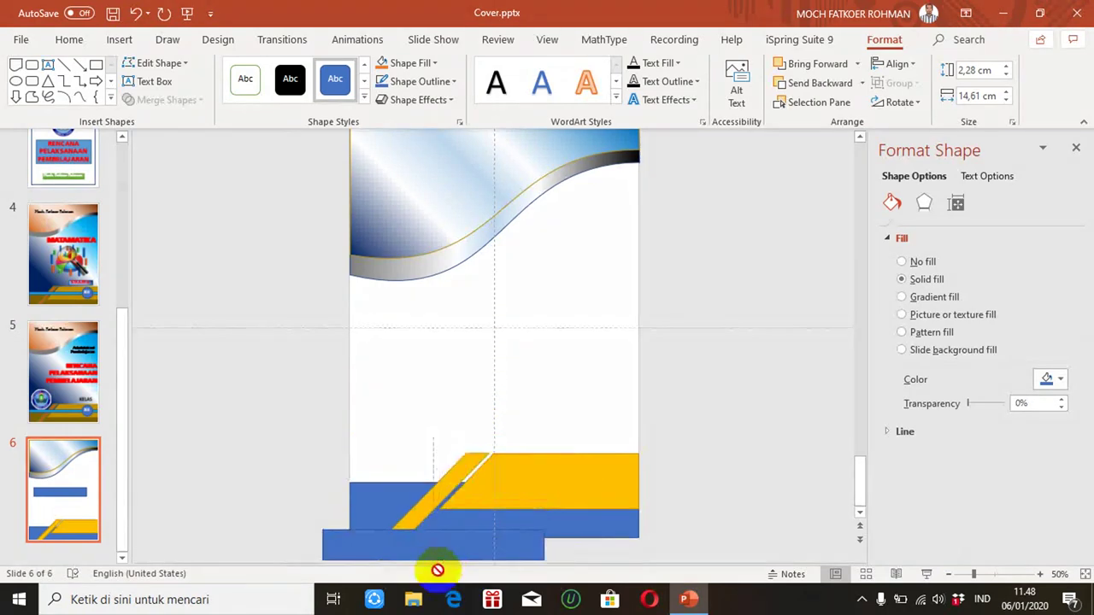
mouse_move(492, 350)
mouse_down()
mouse_move(462, 385)
mouse_move(426, 543)
mouse_up()
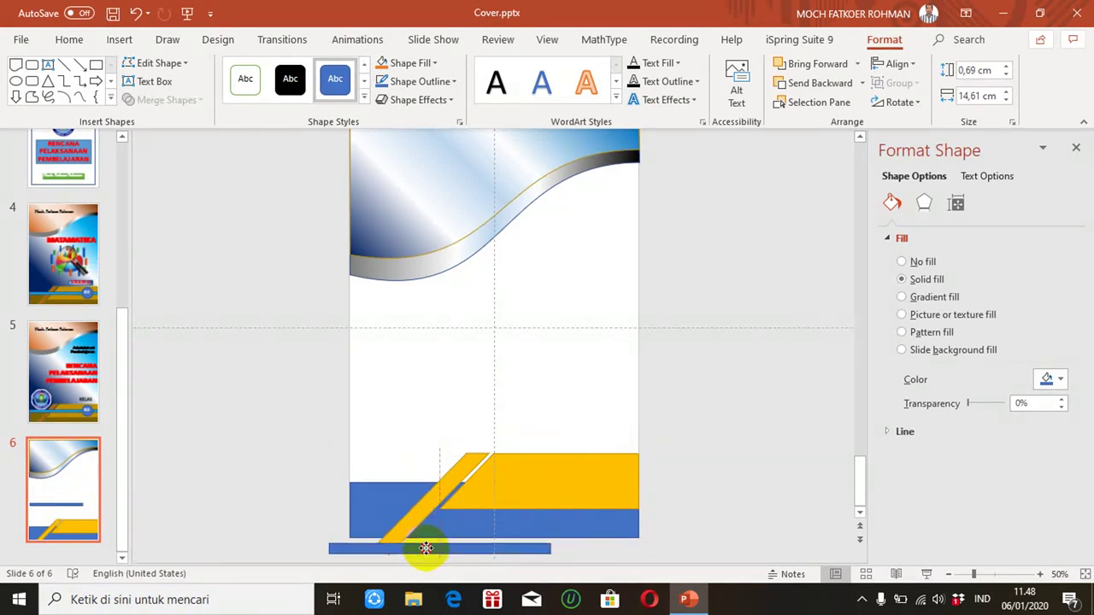
drag(427, 543, 439, 556)
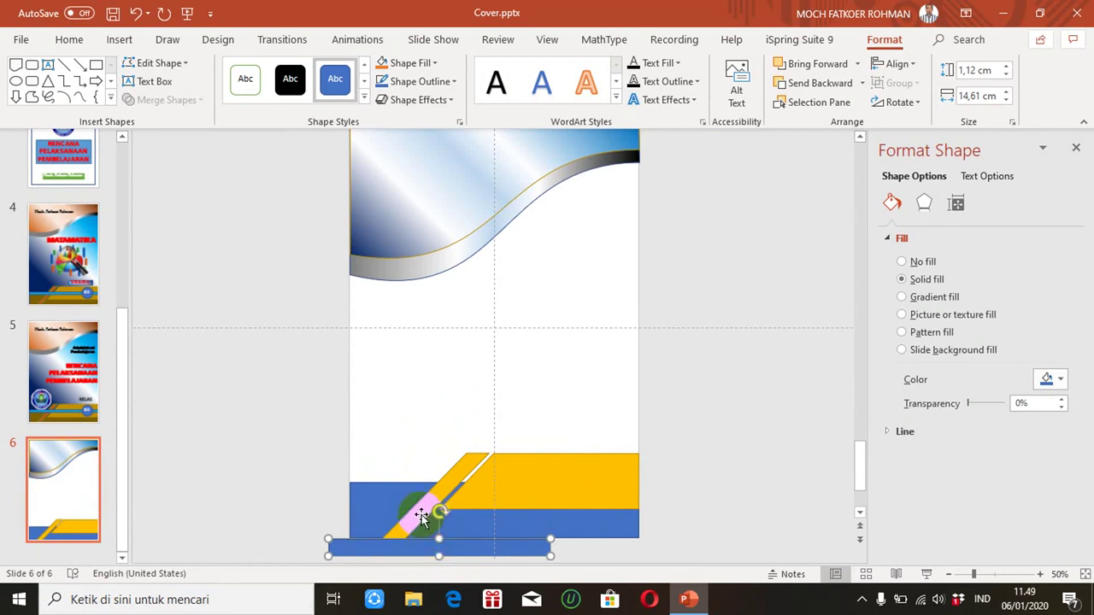
Subtract the thin bar from the diagonal stripe so its lower end is cut flat.
click(422, 514)
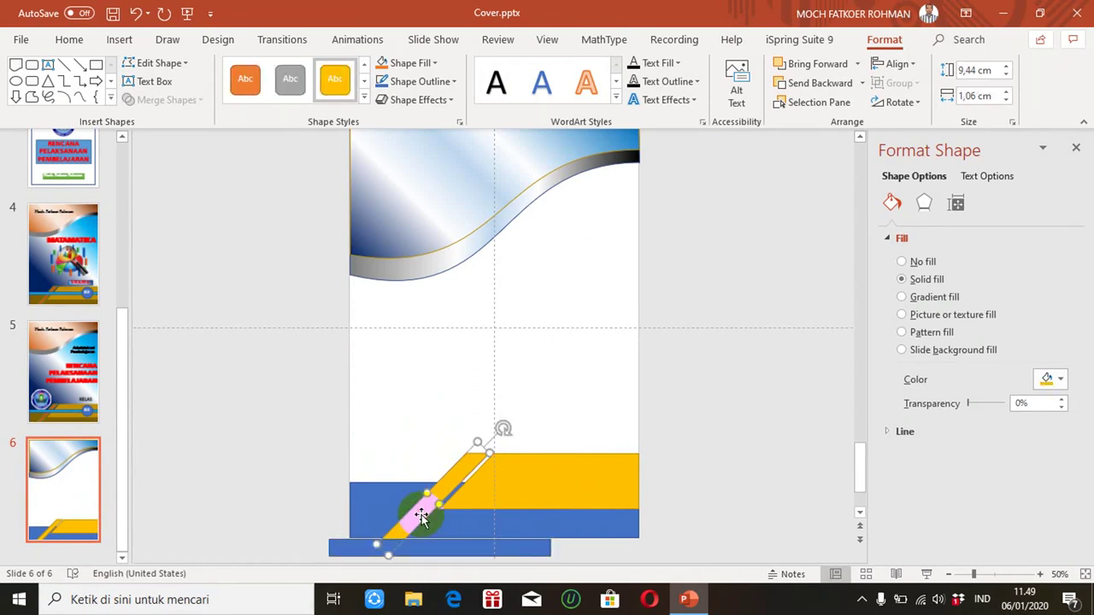
shift+click(458, 551)
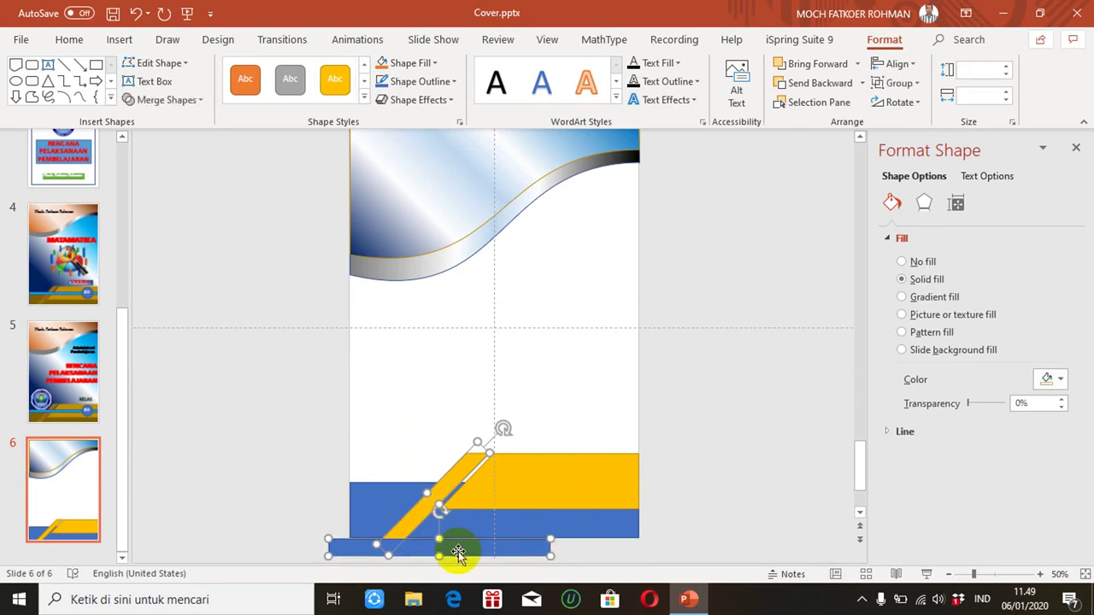
click(203, 103)
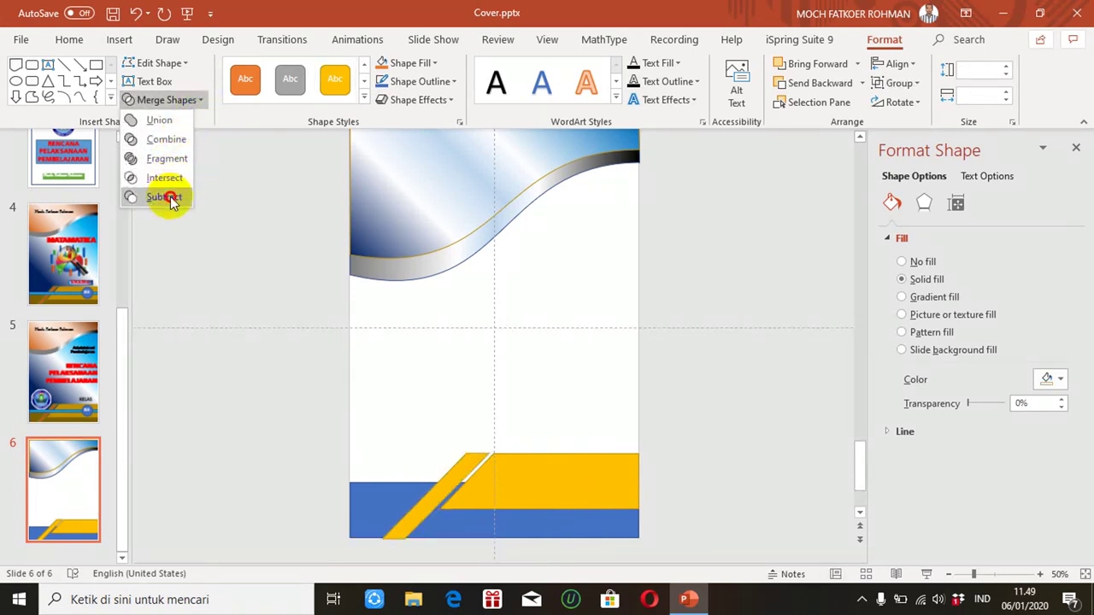
click(170, 196)
click(519, 324)
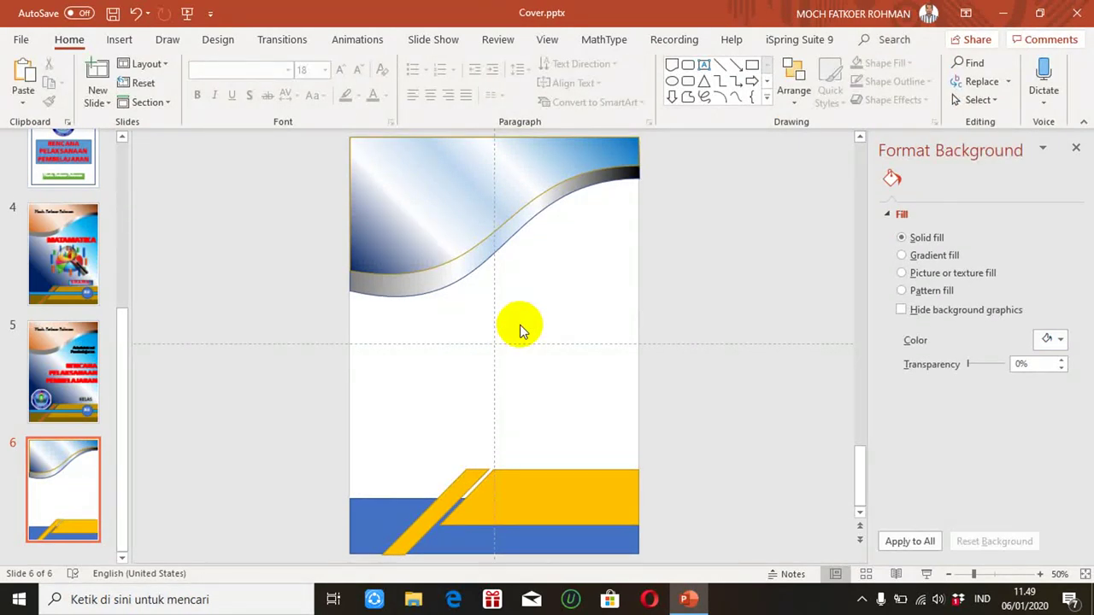
Recolour the blue bottom band to purple RGB 91, 60, 204 and nudge the yellow band down.
click(397, 518)
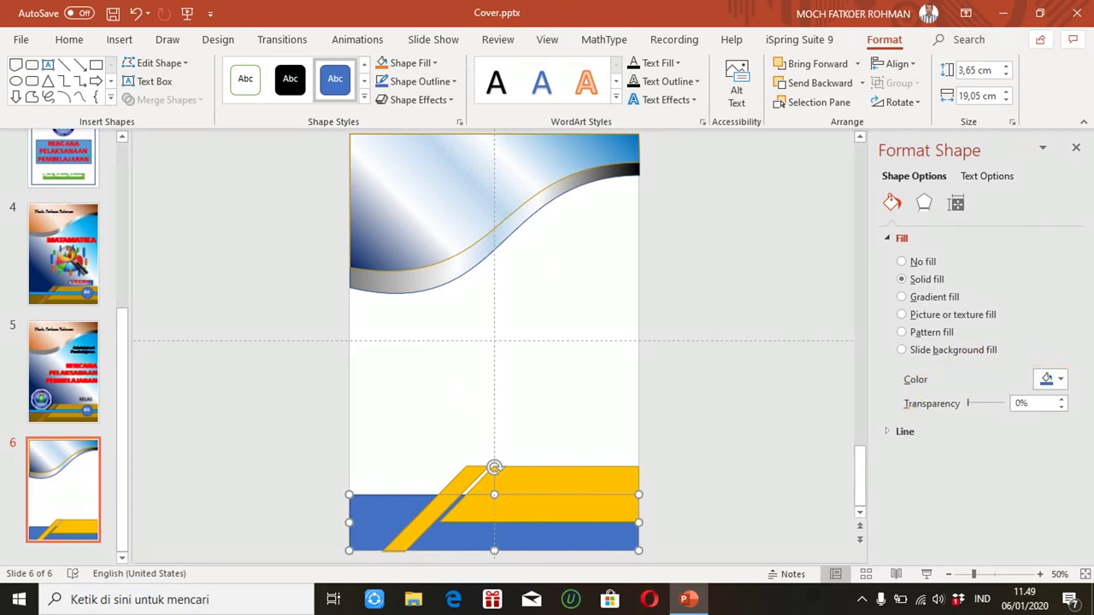
click(1061, 381)
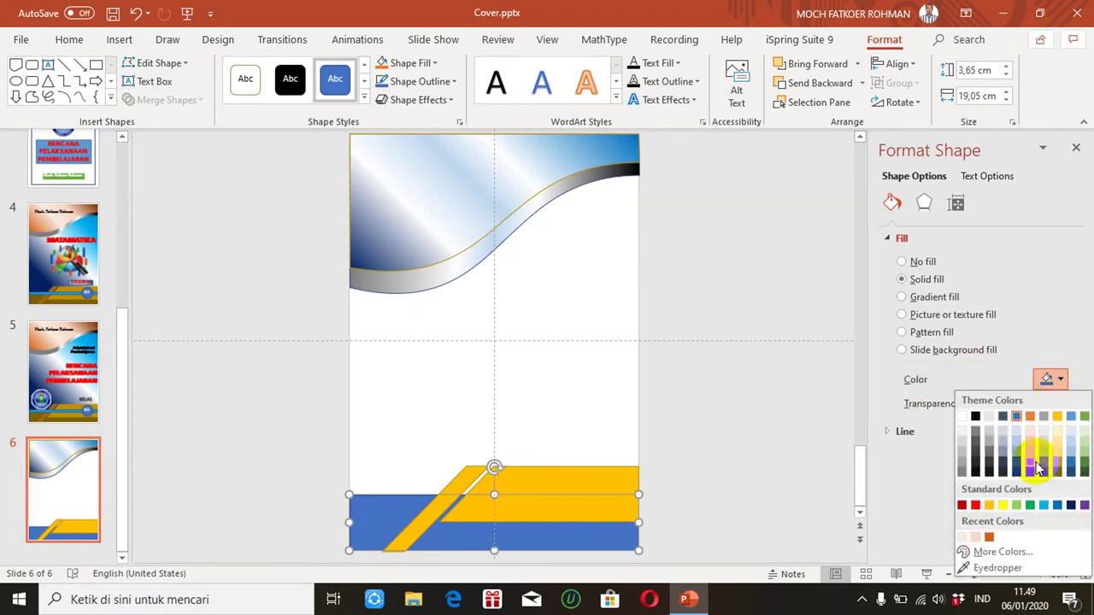
click(1011, 551)
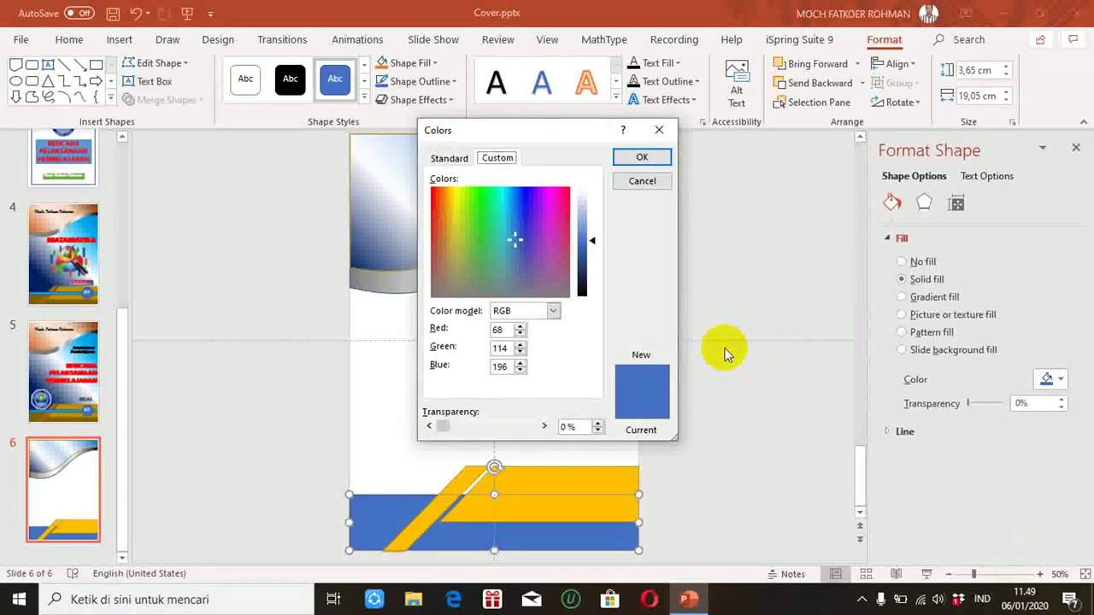
click(534, 230)
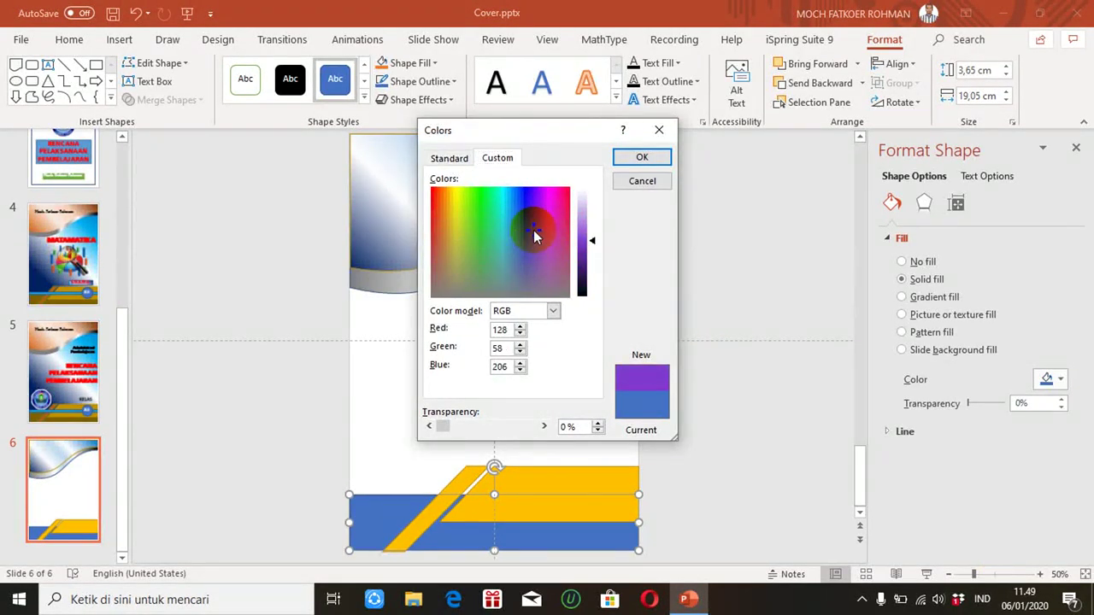
drag(533, 230, 534, 249)
click(528, 233)
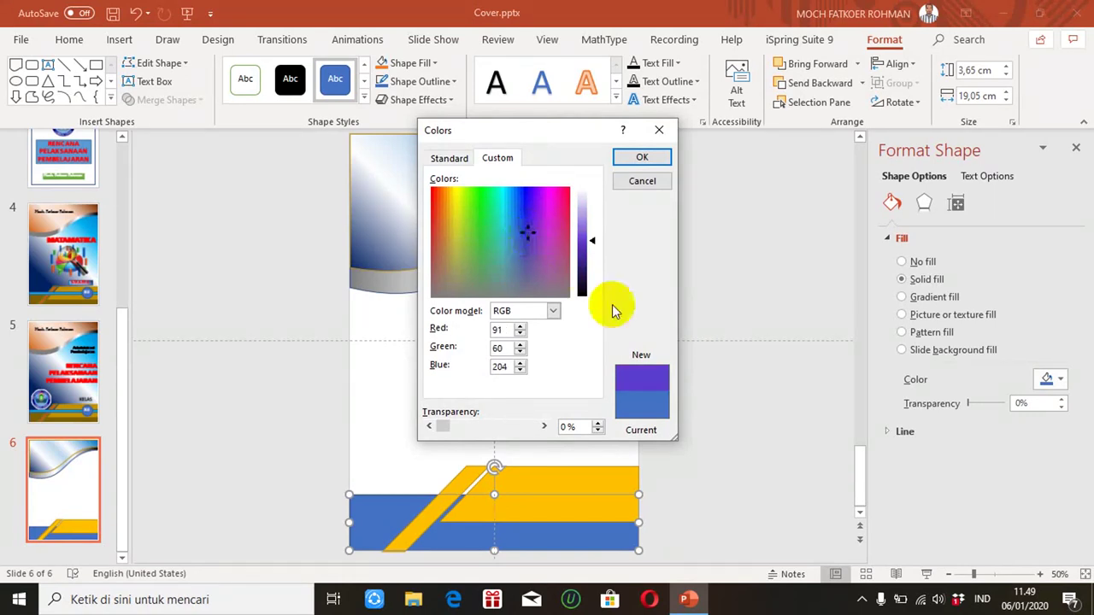
click(629, 155)
click(548, 472)
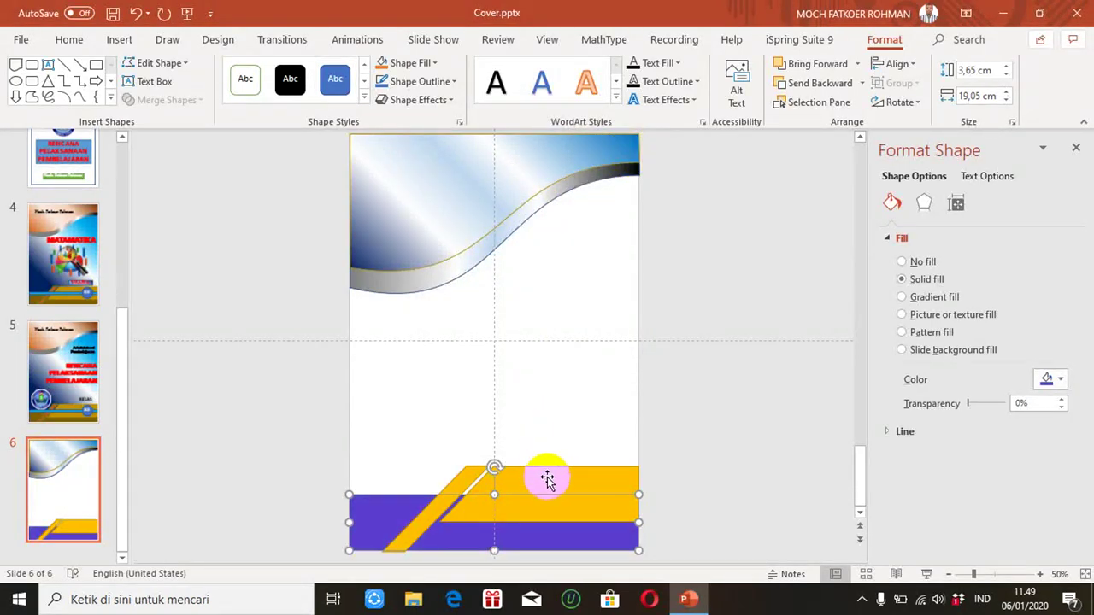
key(Down)
key(Down)
key(Down)
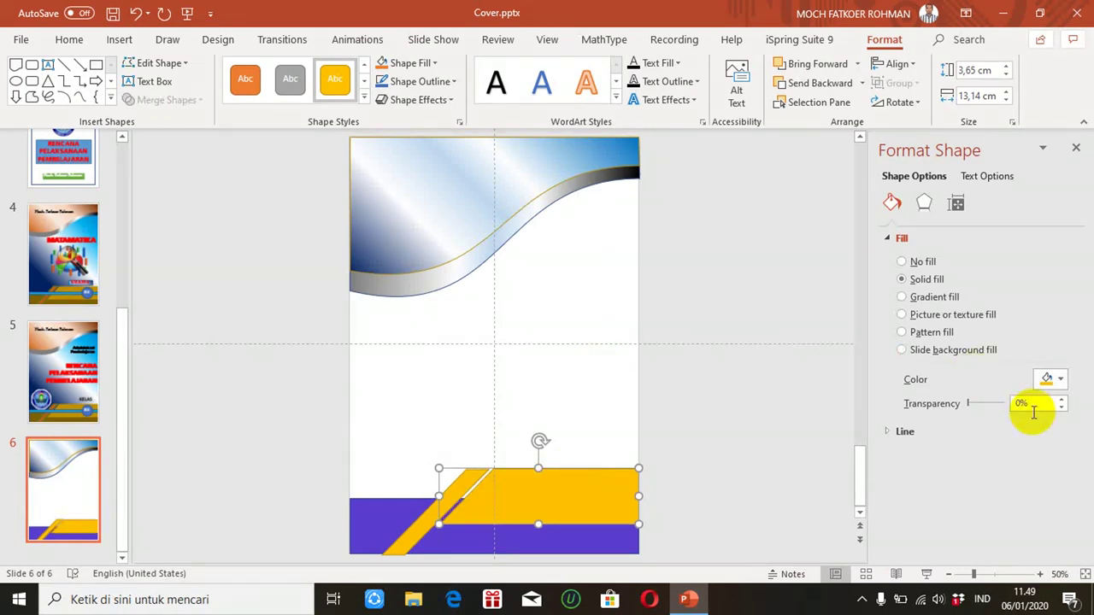
Fill the yellow upper band with custom purple RGB 164, 59, 197.
click(1058, 378)
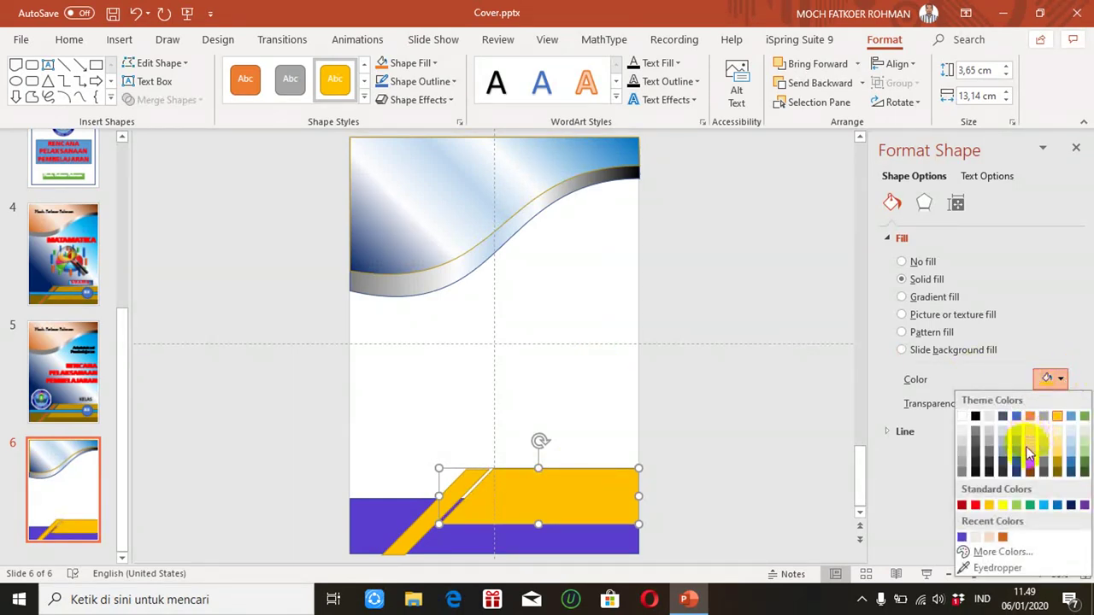
click(1002, 552)
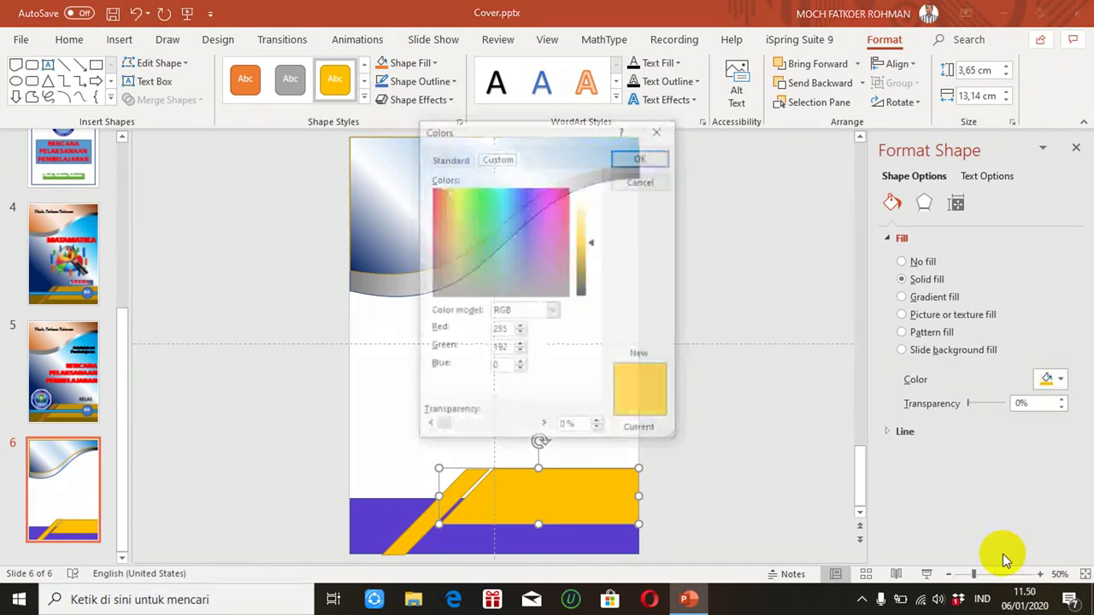
click(540, 237)
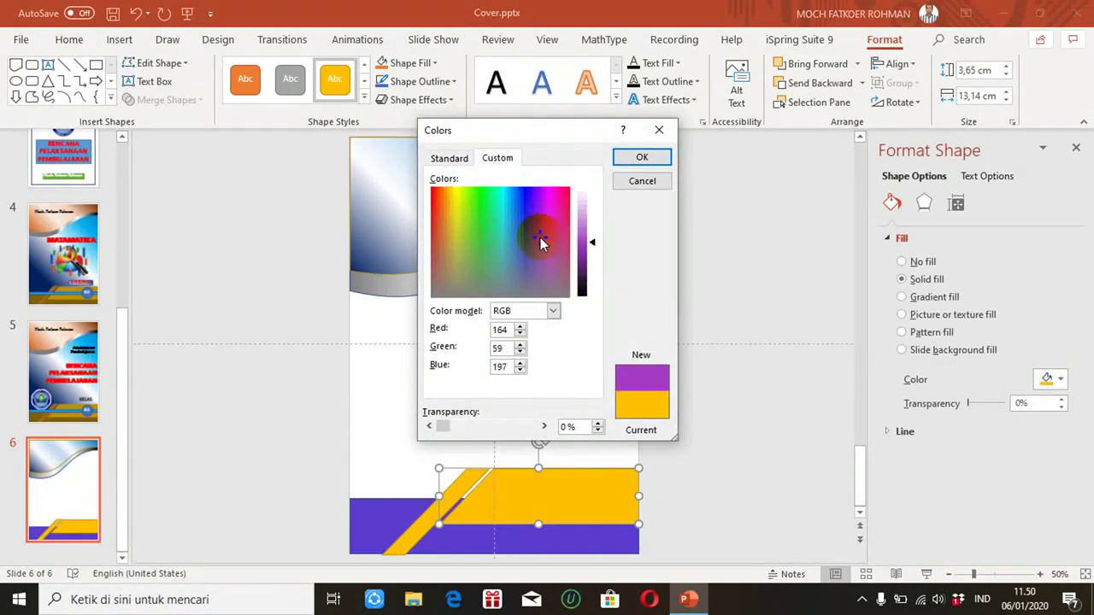
click(634, 156)
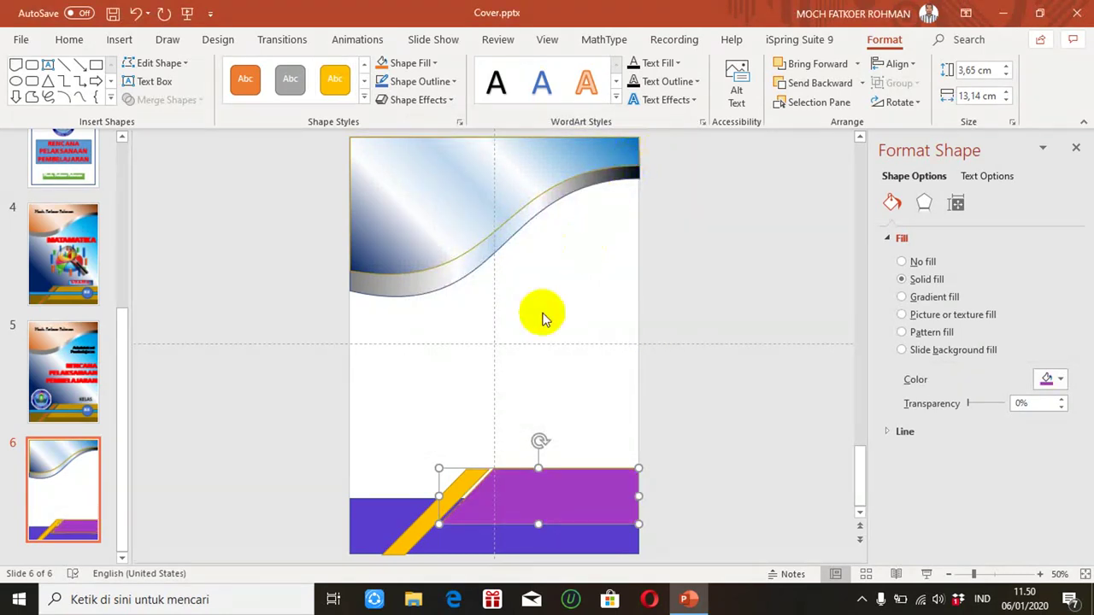
Nudge the diagonal stripe into place and fill it with the recent purple.
click(427, 530)
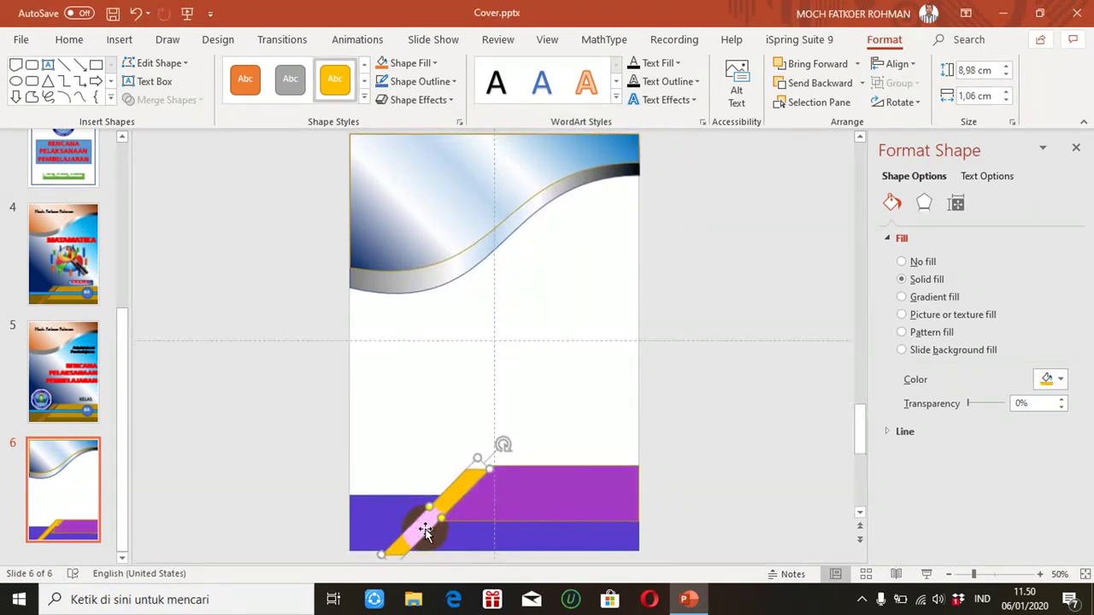
key(Up)
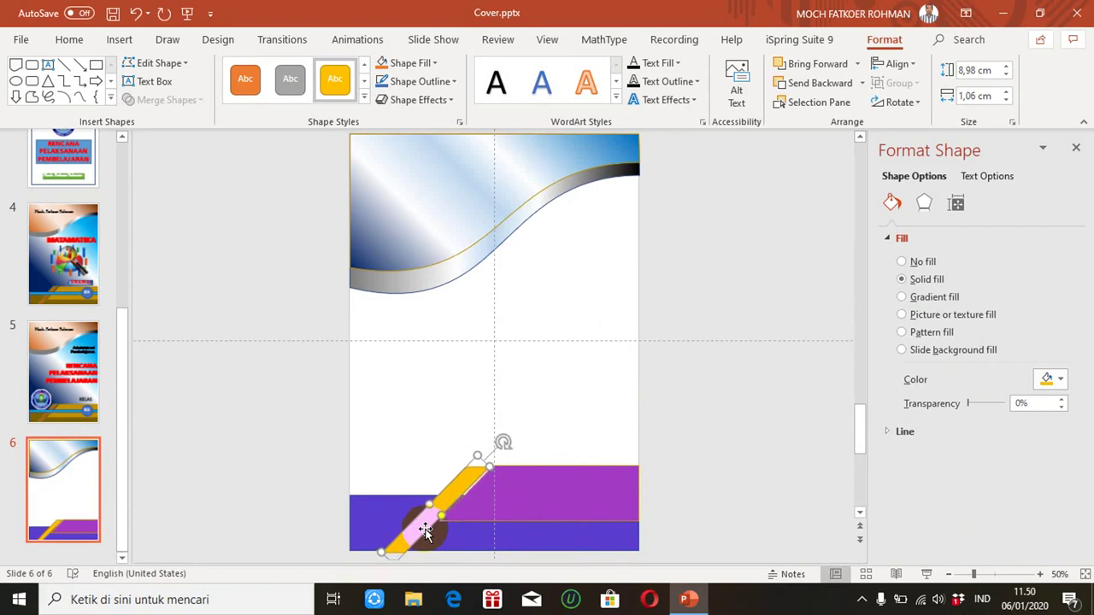
key(Left)
key(Up)
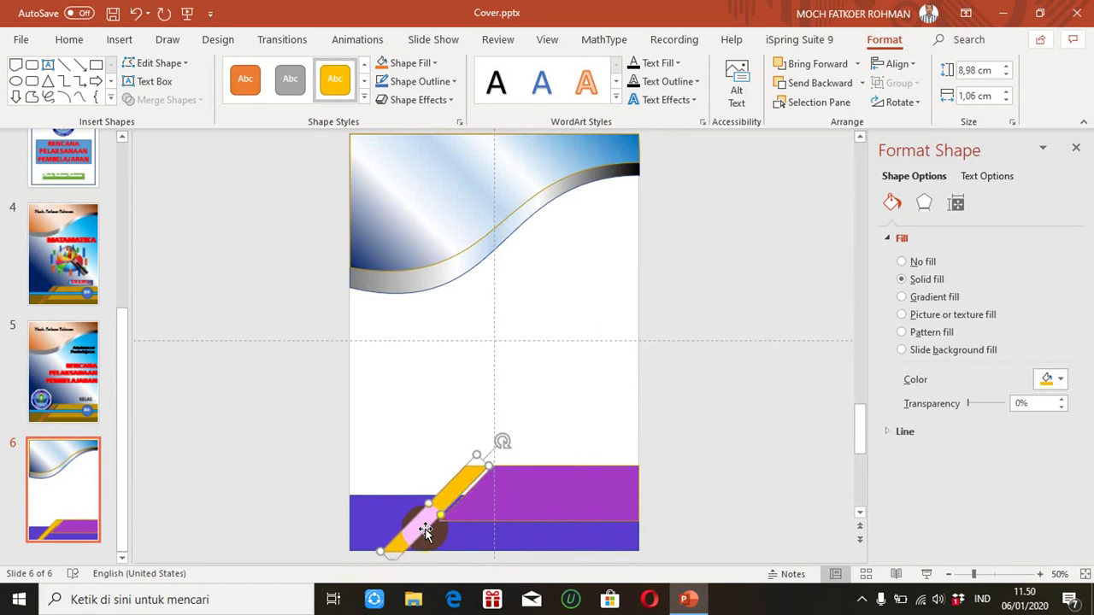
click(1060, 380)
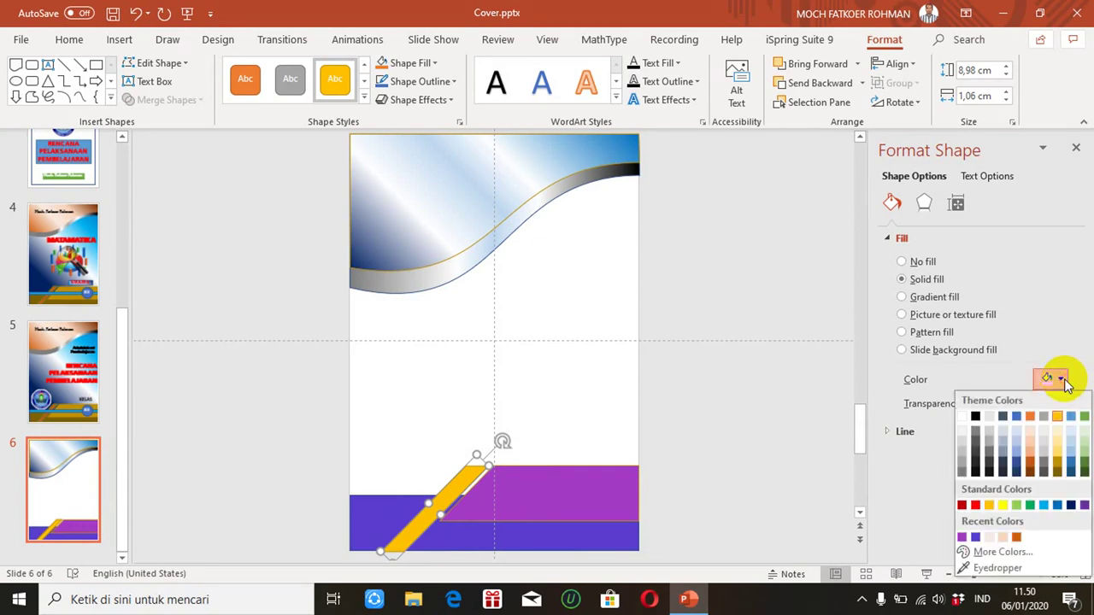
click(962, 536)
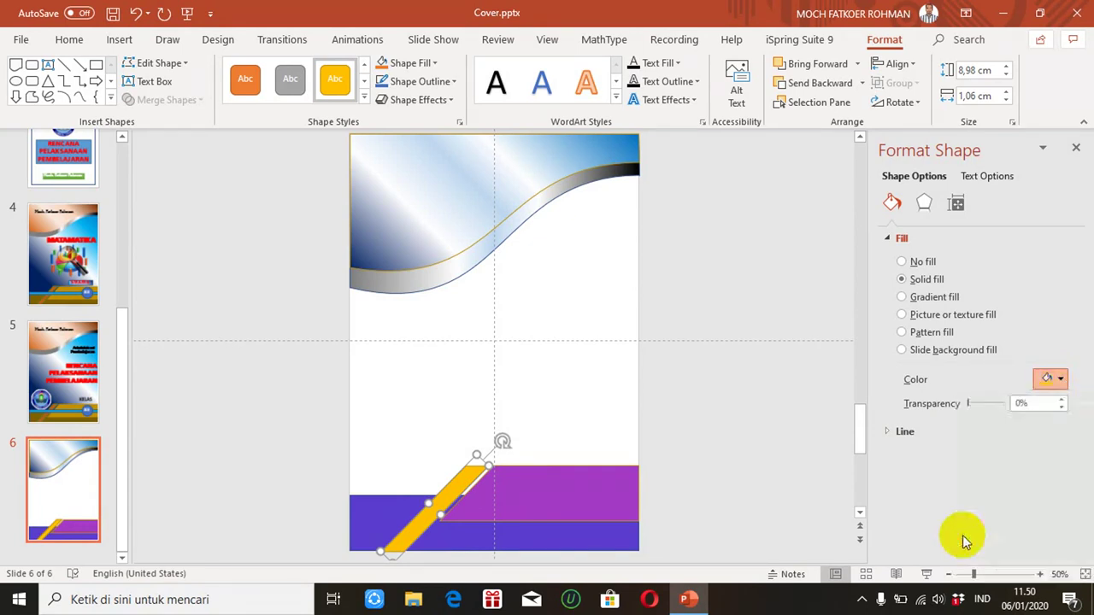
click(769, 459)
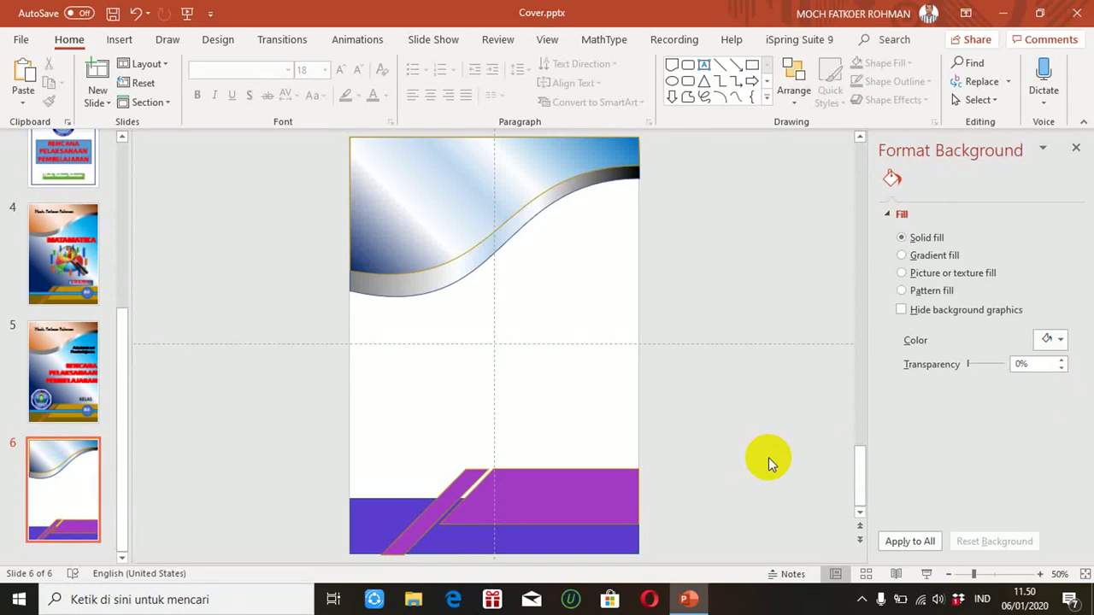
scroll(769, 458, up, 1)
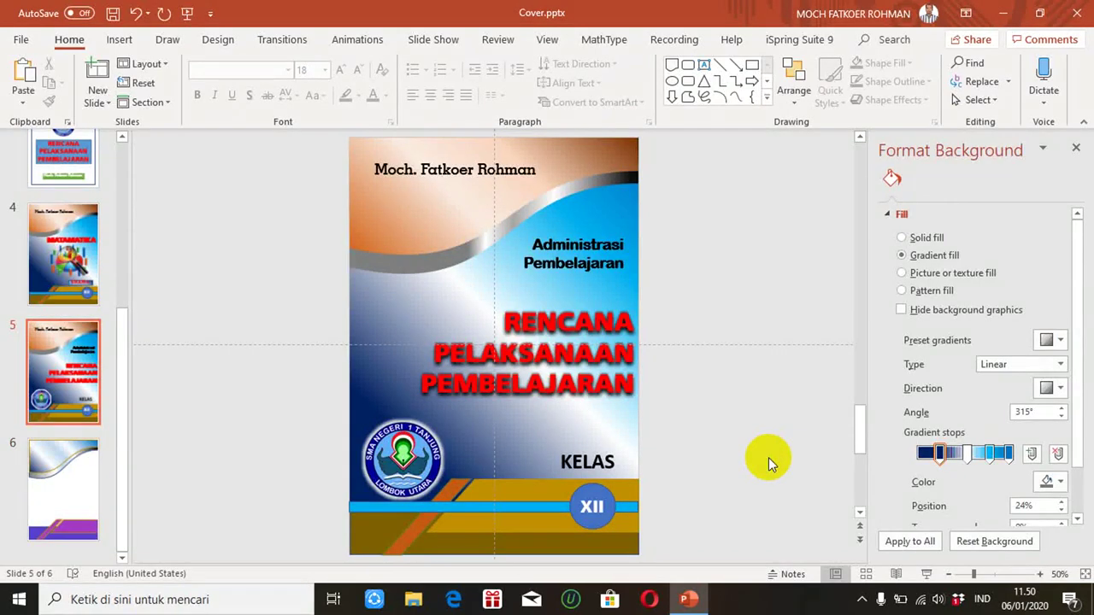
click(40, 497)
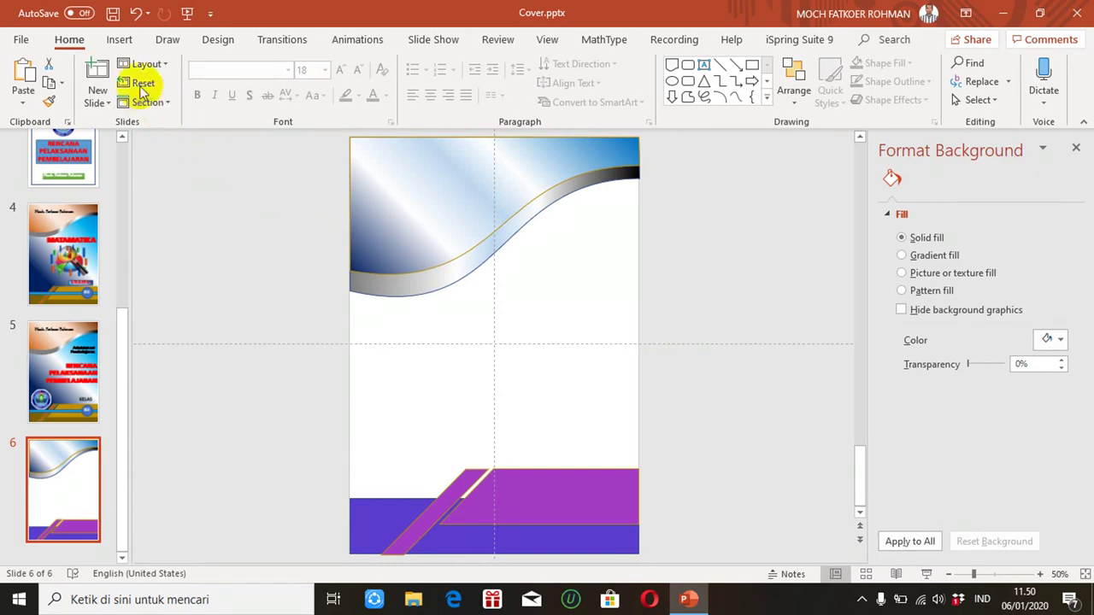
click(111, 40)
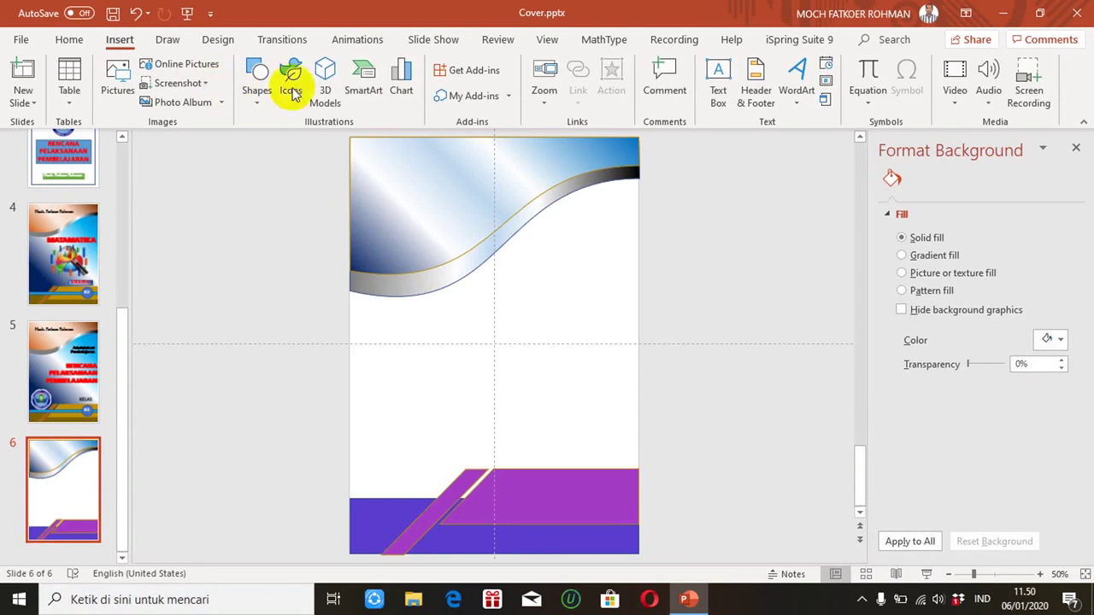
Add a text box at the slide's top-left containing the author's name.
click(718, 94)
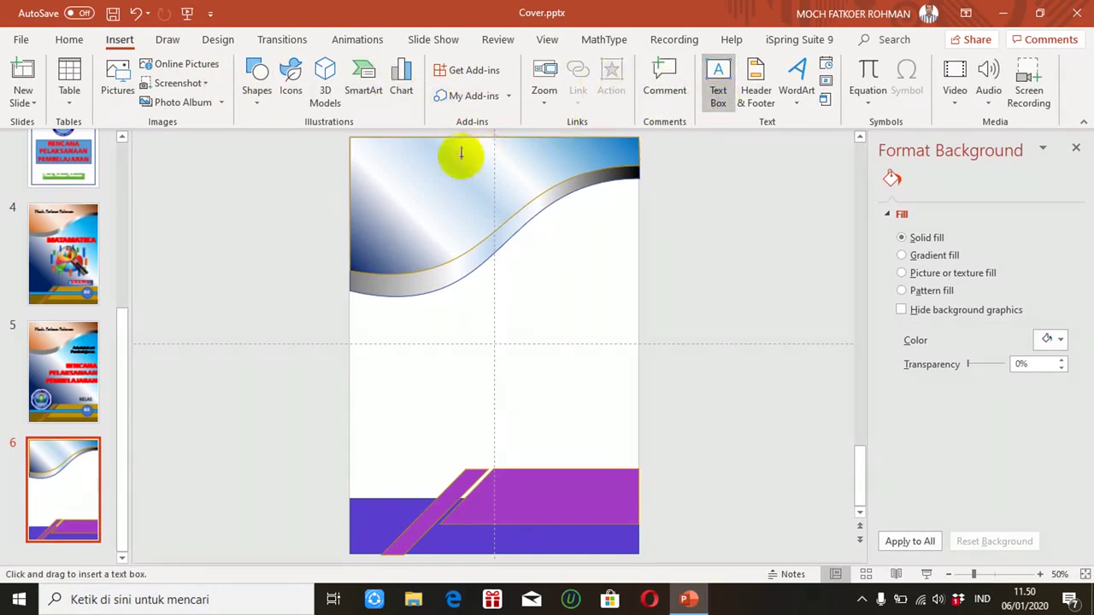
drag(368, 152, 546, 181)
text(Mo)
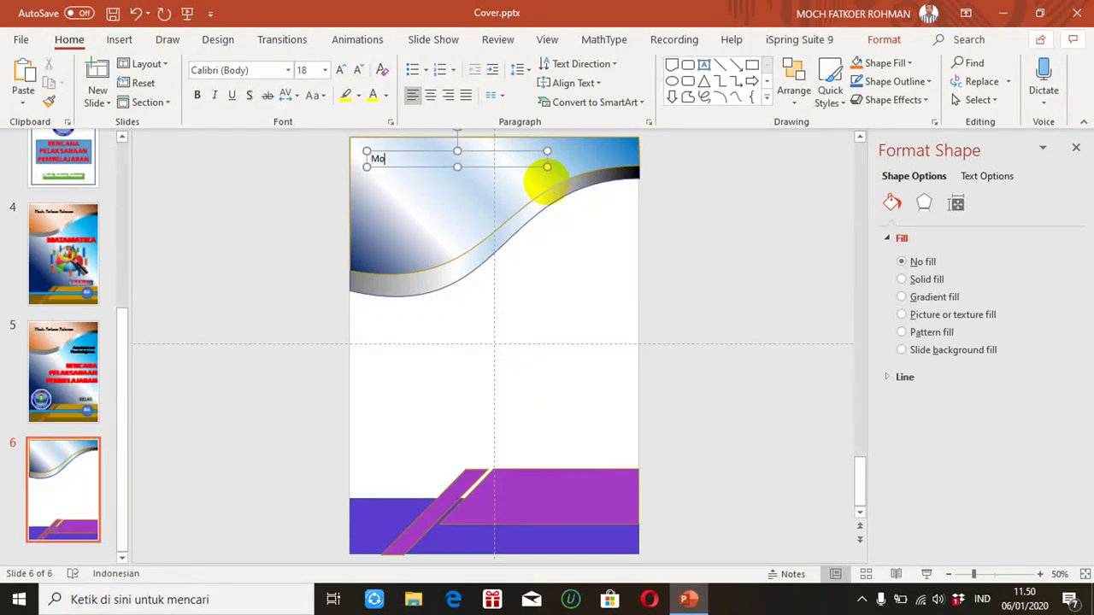
text(ch. )
text(Fatkoer )
text(Rohman)
click(523, 168)
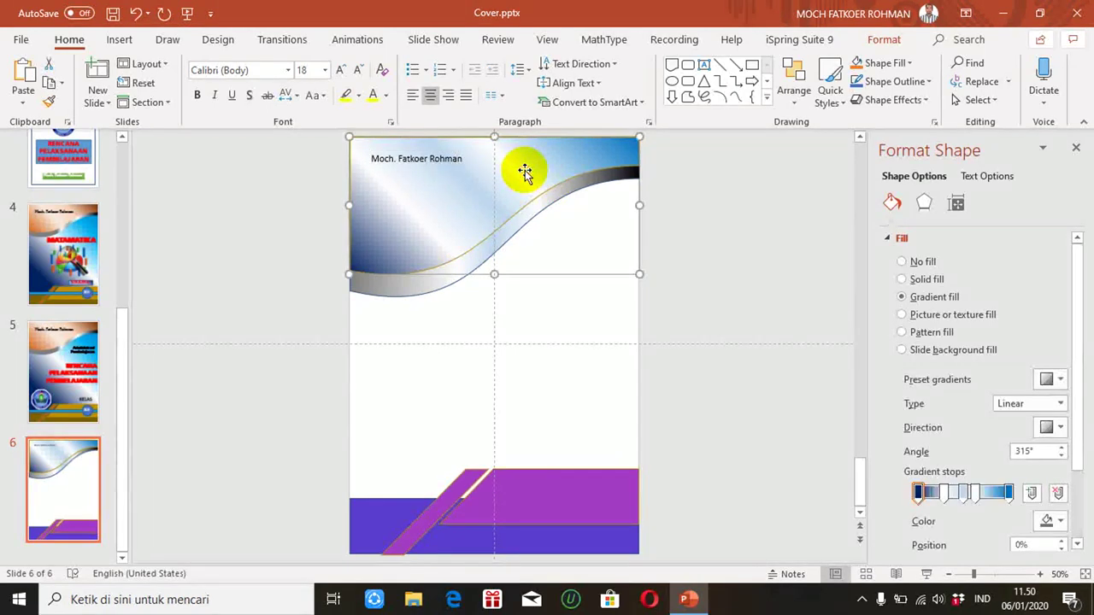
click(461, 159)
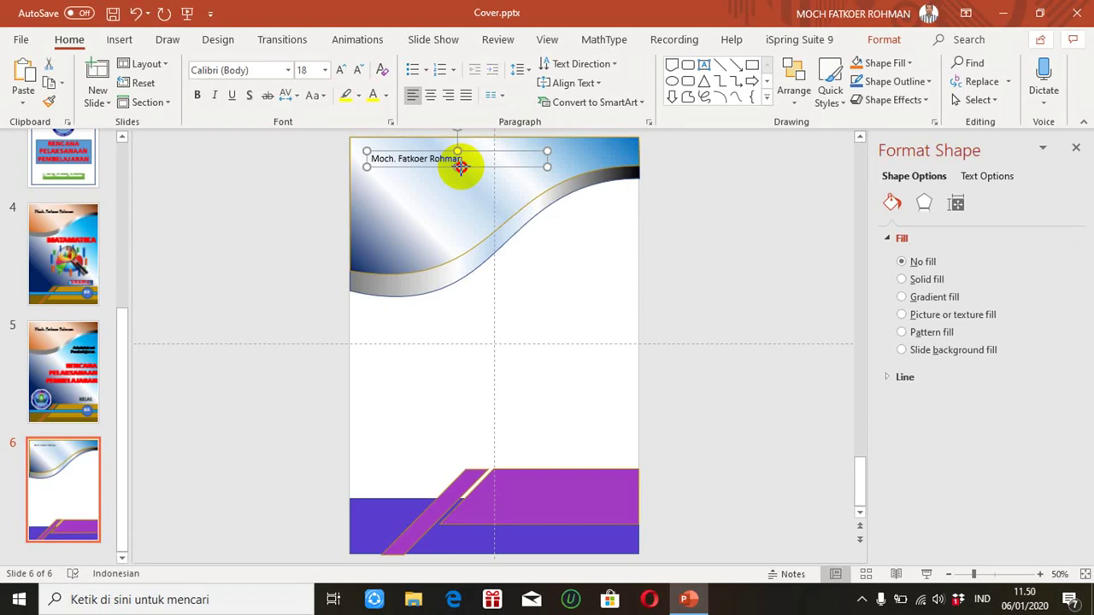
Set the author name to 28 pt in the Cleveland DEMO font.
click(324, 69)
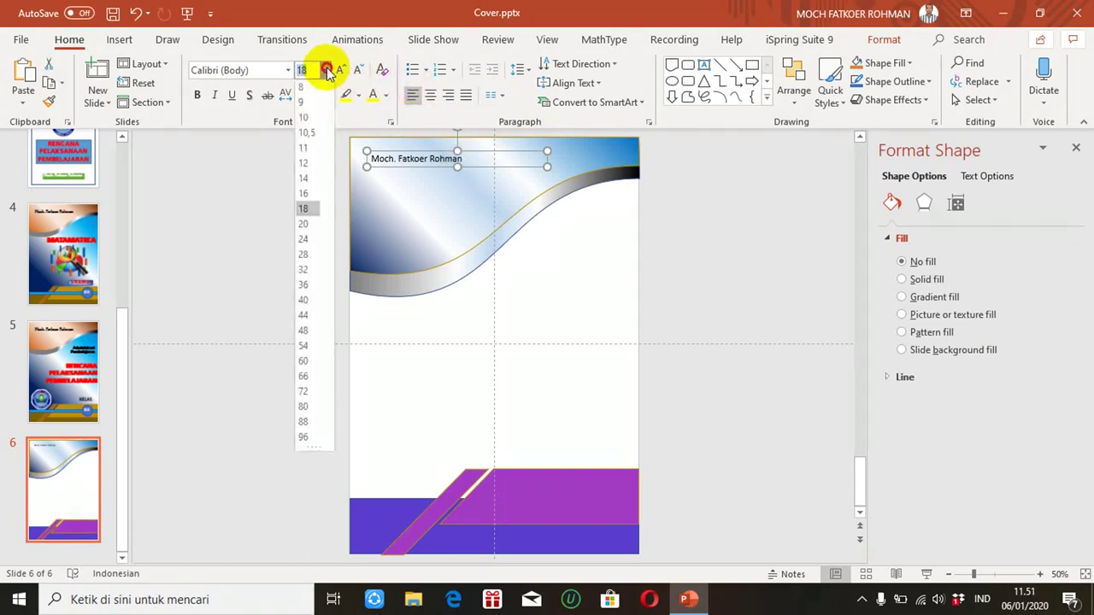
click(303, 256)
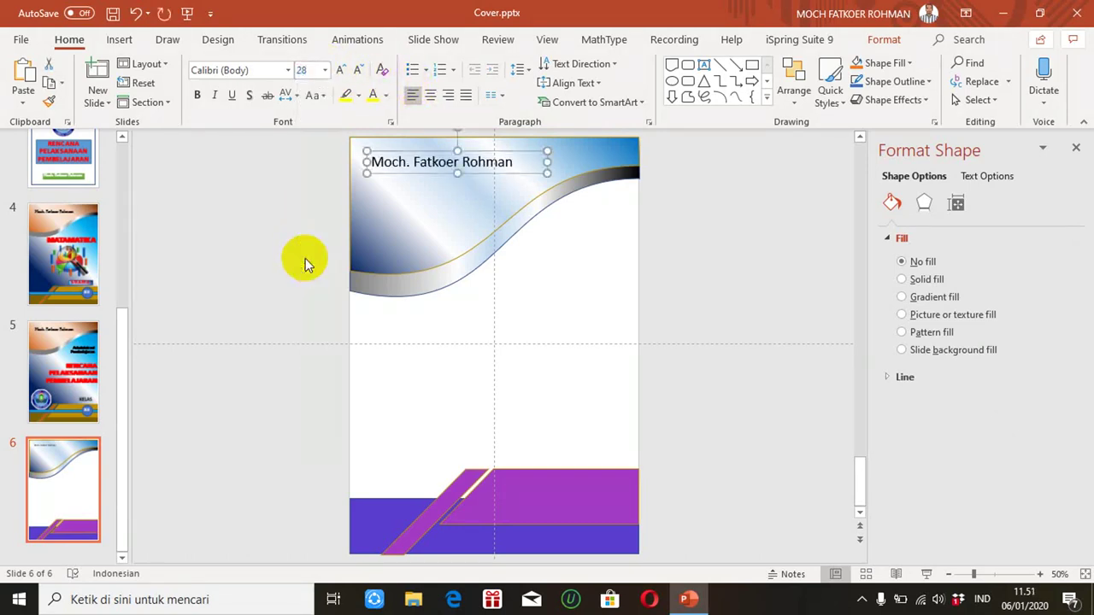
click(290, 72)
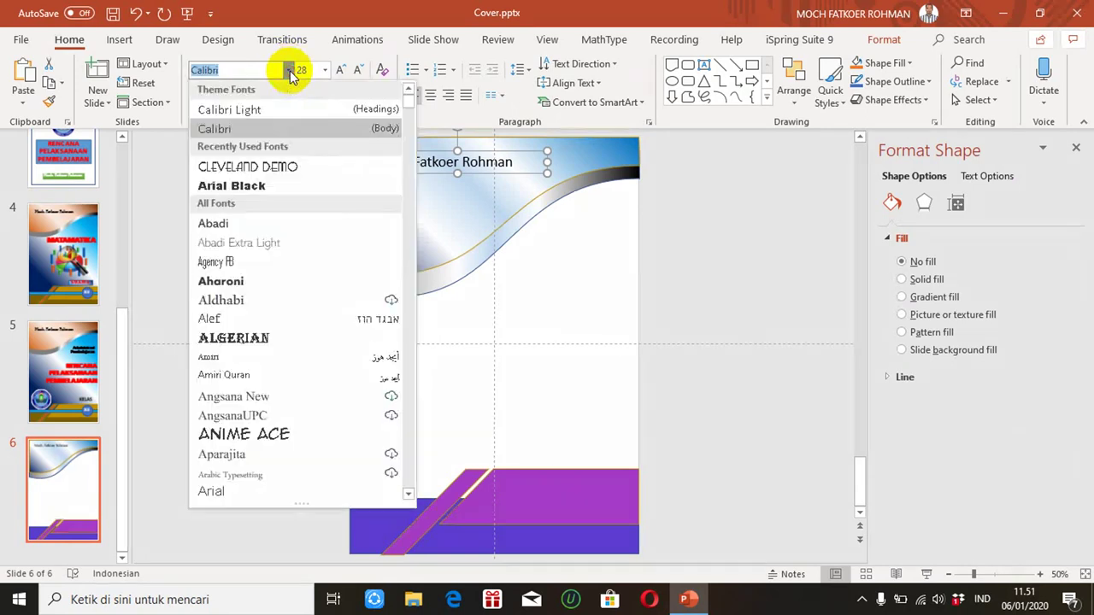
click(266, 169)
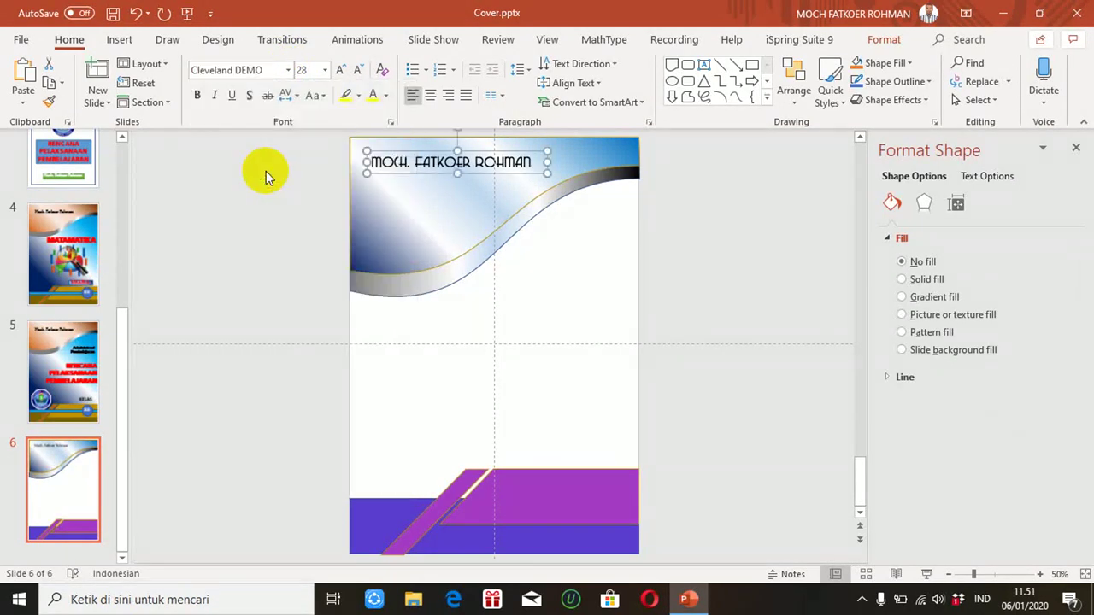
click(443, 330)
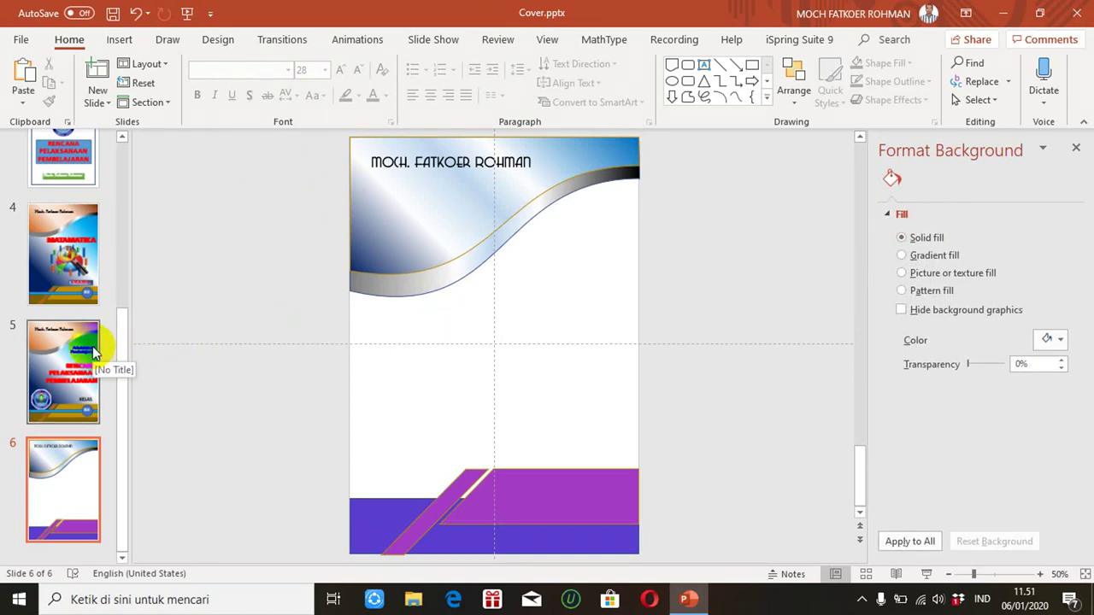
click(117, 42)
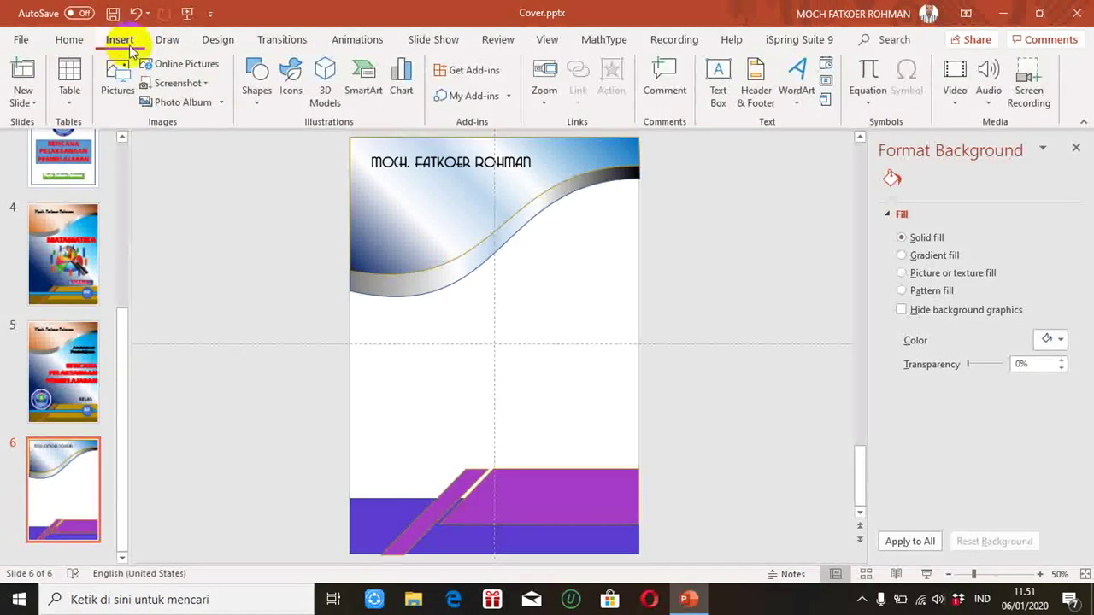
click(716, 94)
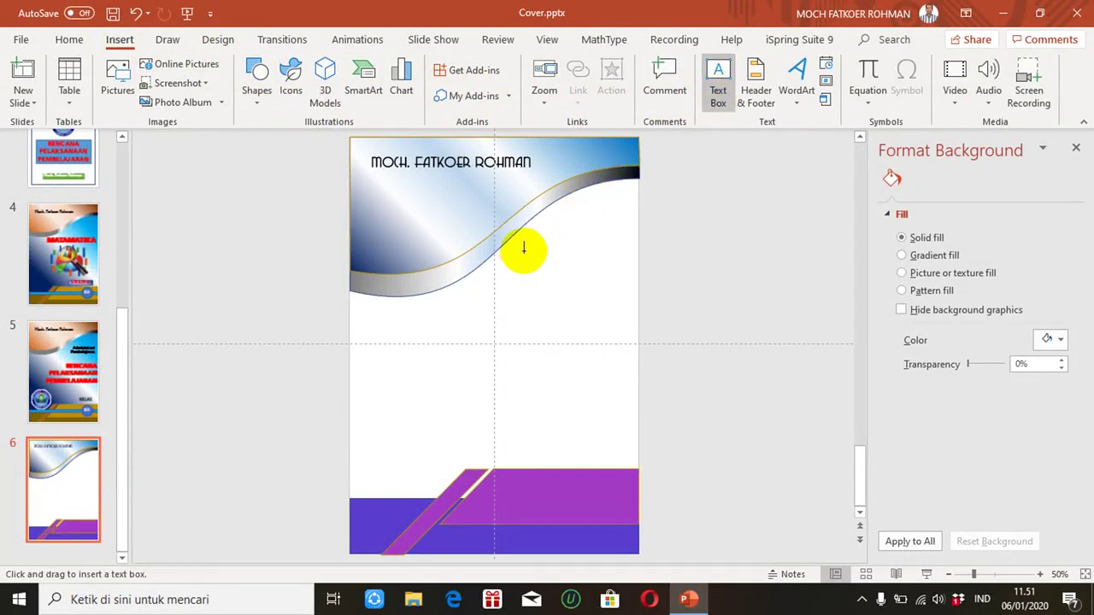
Add a text box below the wave reading 'Administrasi Pembelajaran'.
drag(518, 250, 624, 285)
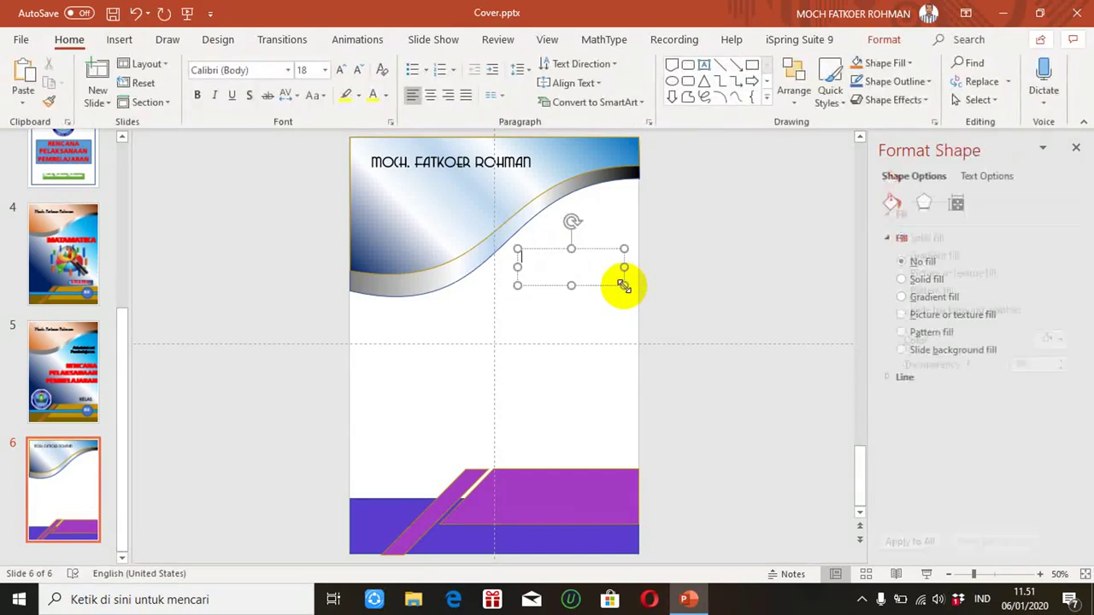
text(a)
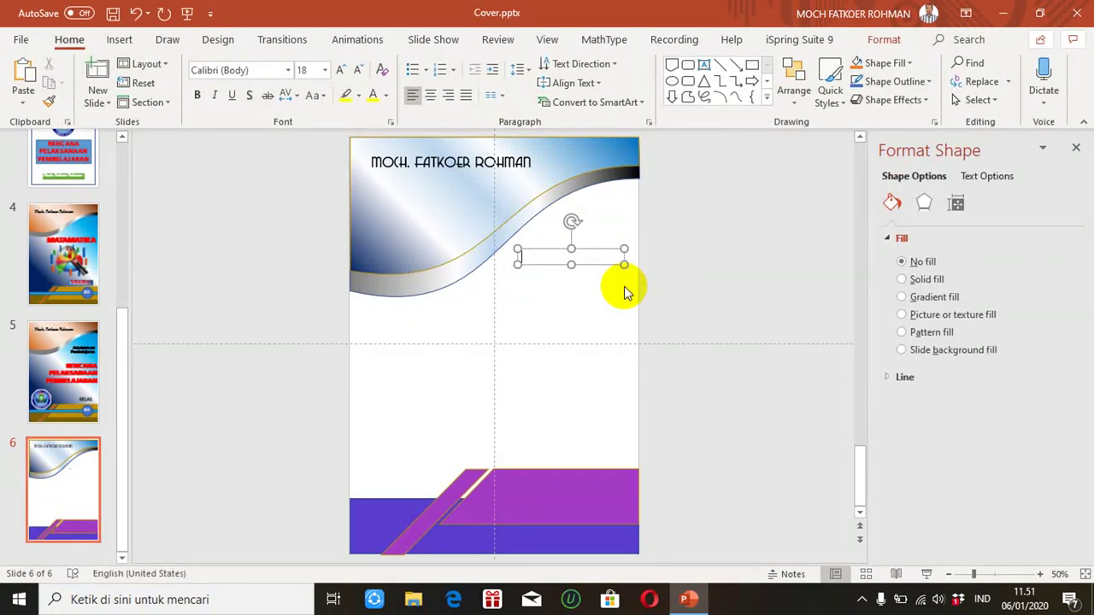
text(dministras)
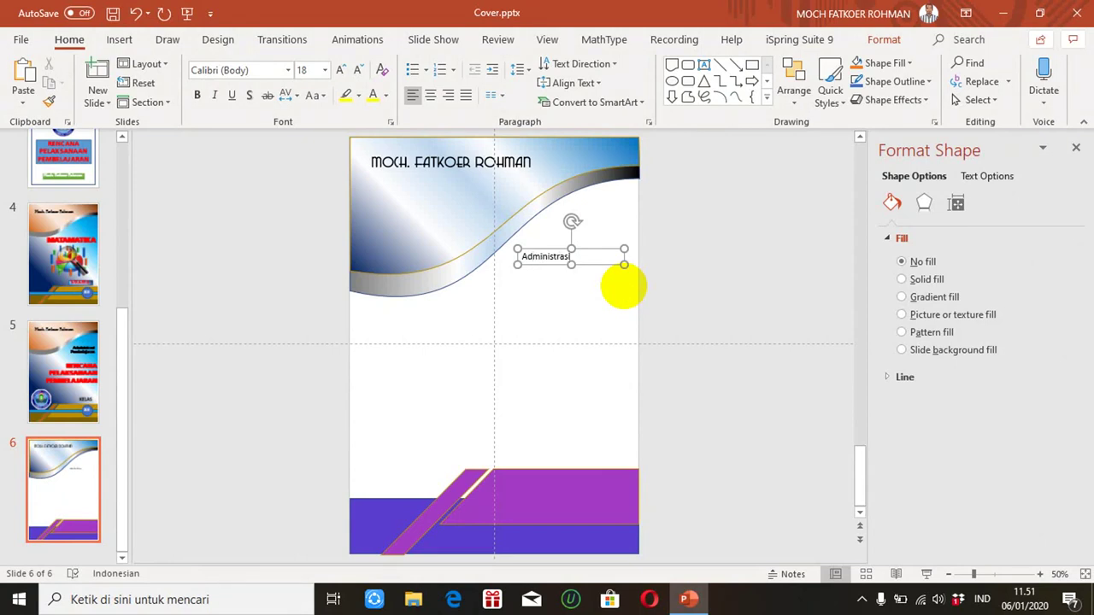
text(i Pembelajaran)
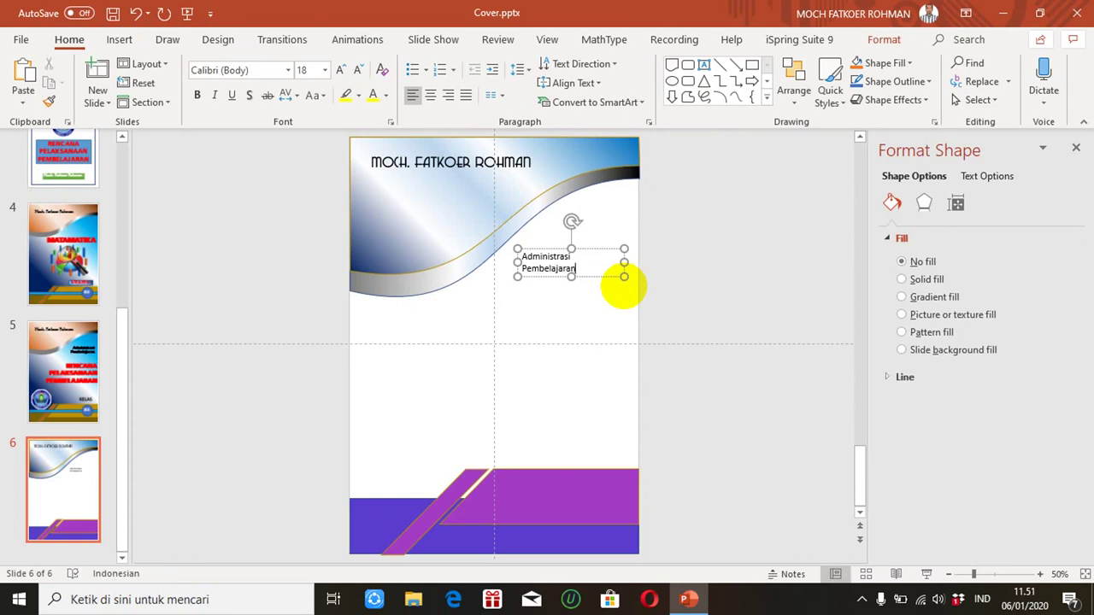
click(587, 292)
click(563, 268)
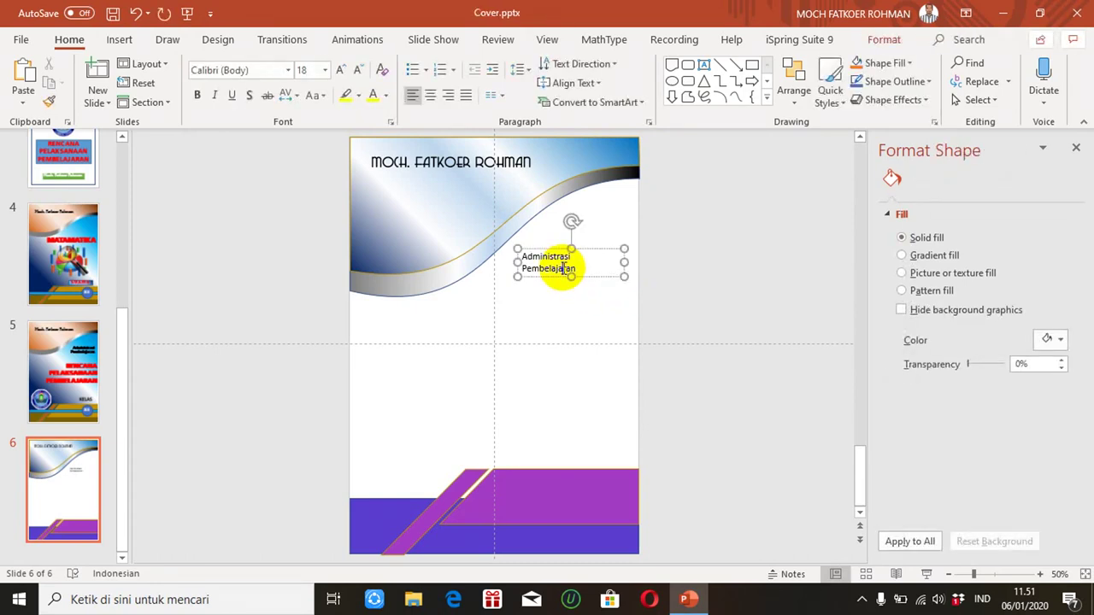
click(567, 276)
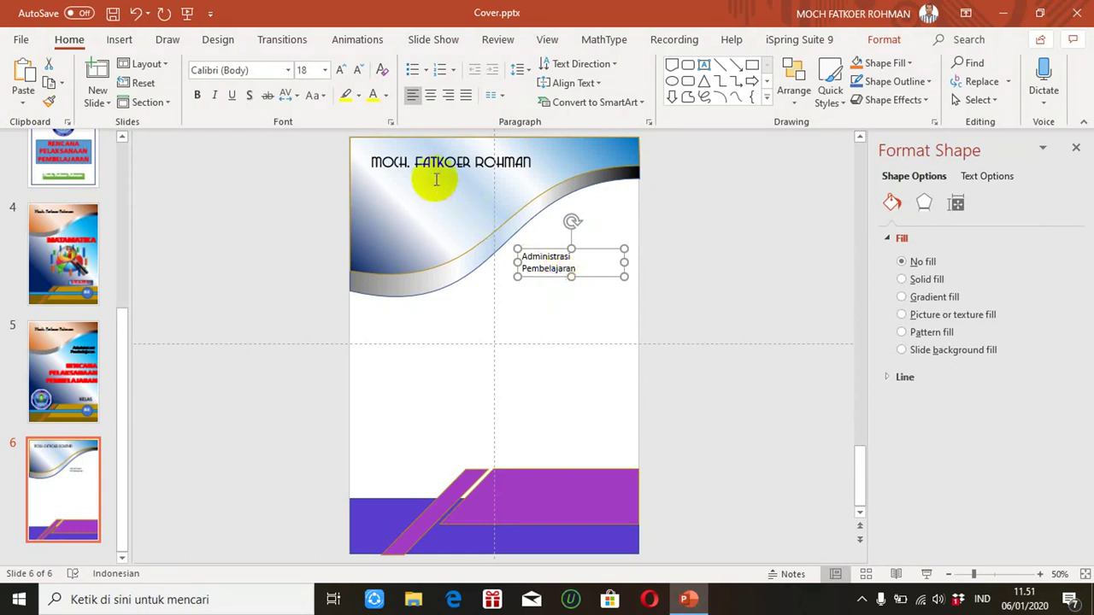
Format the heading as 32 pt Arial Black.
click(325, 70)
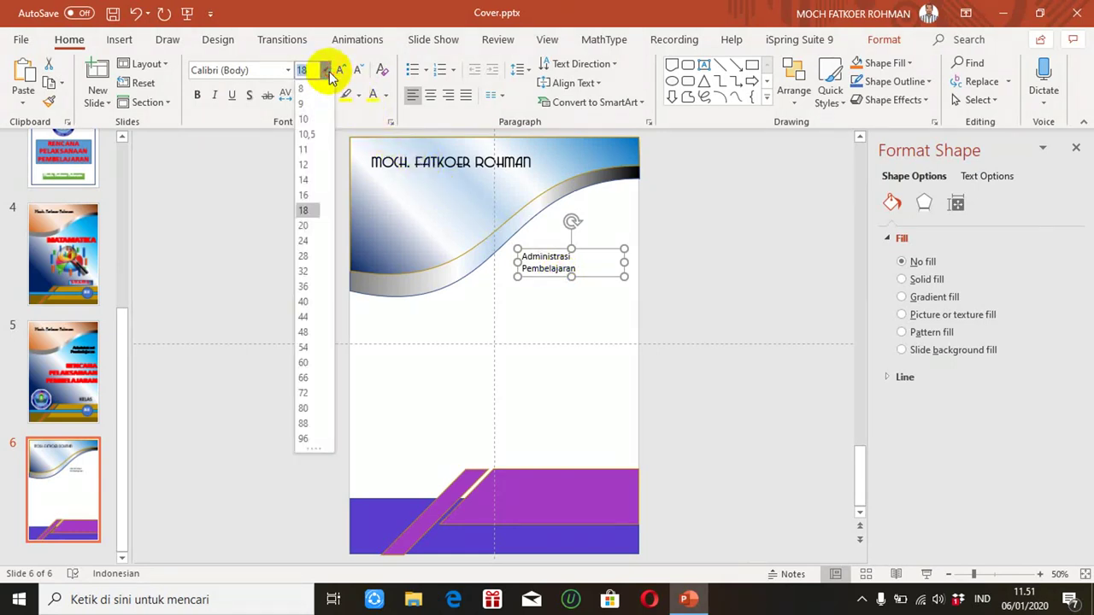
click(304, 271)
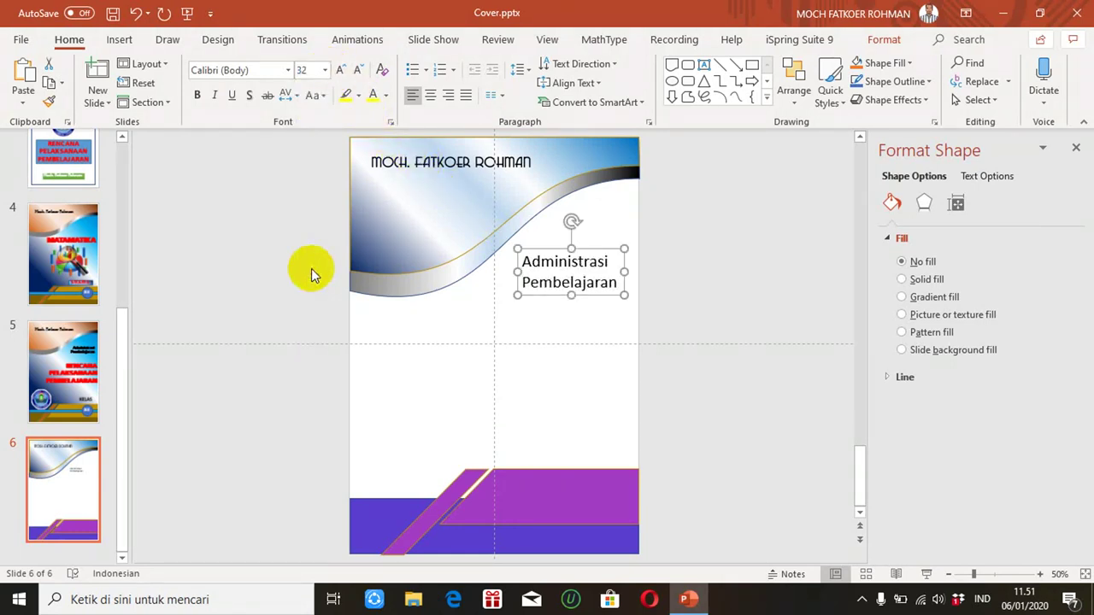
click(284, 70)
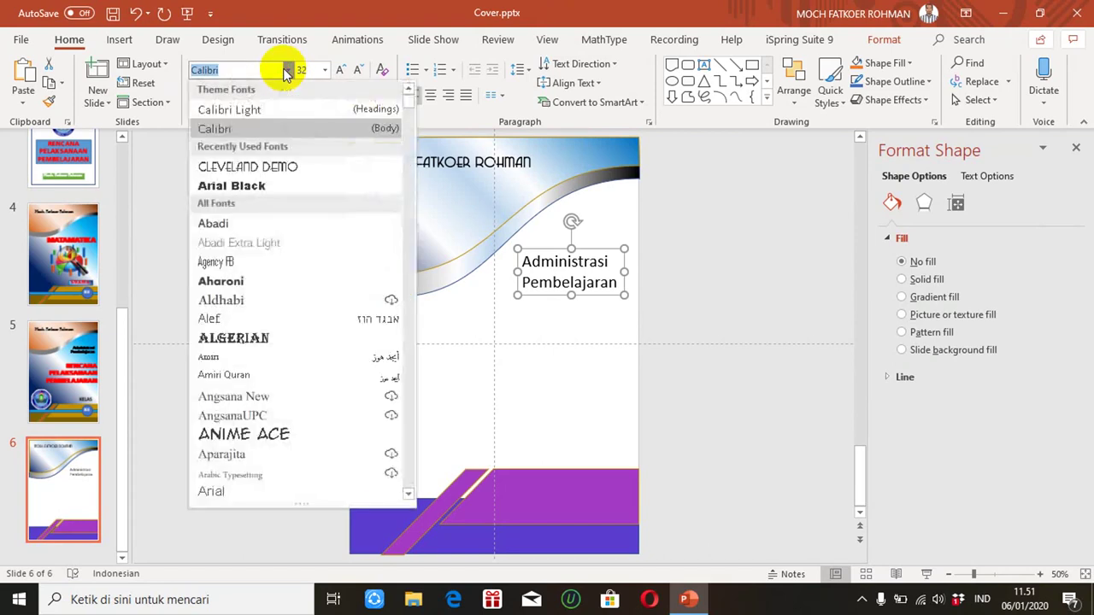
click(254, 188)
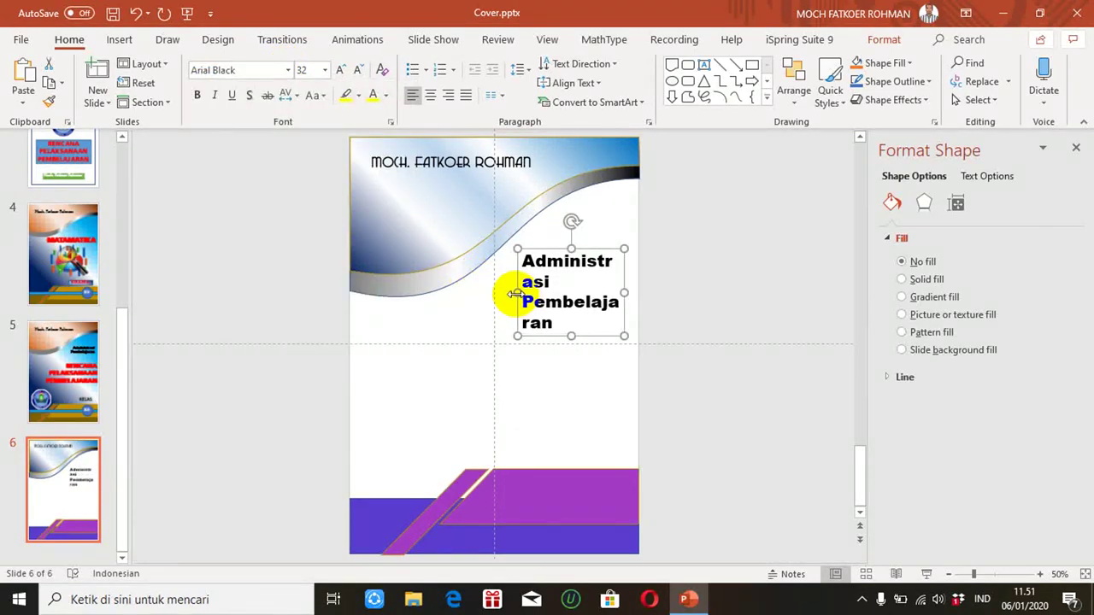
Widen the heading box, right-align its text and position it just under the wave.
drag(517, 293, 478, 283)
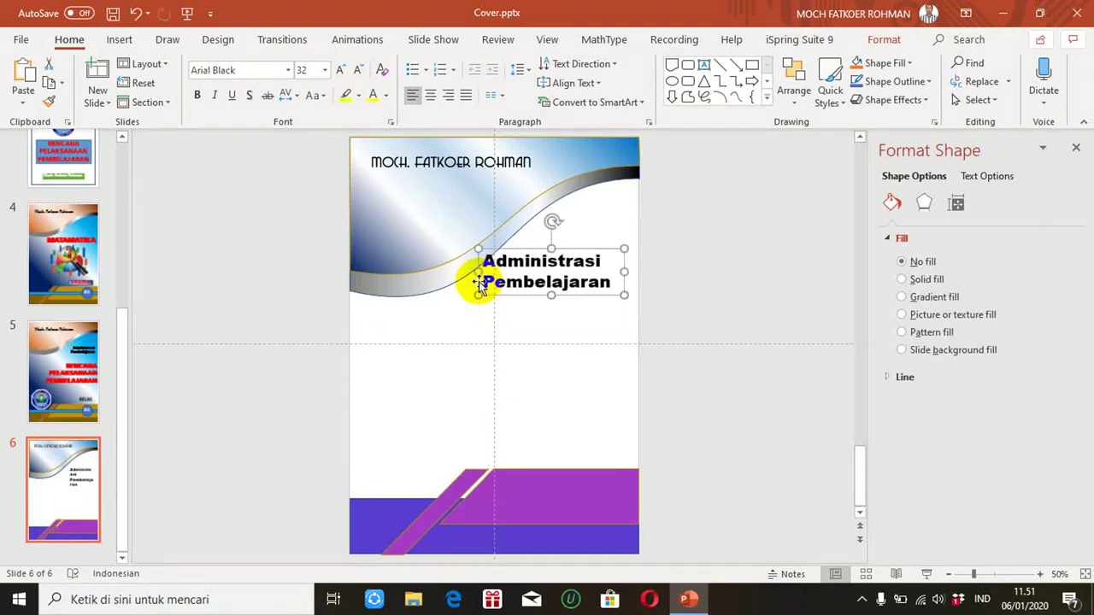
drag(540, 297, 561, 298)
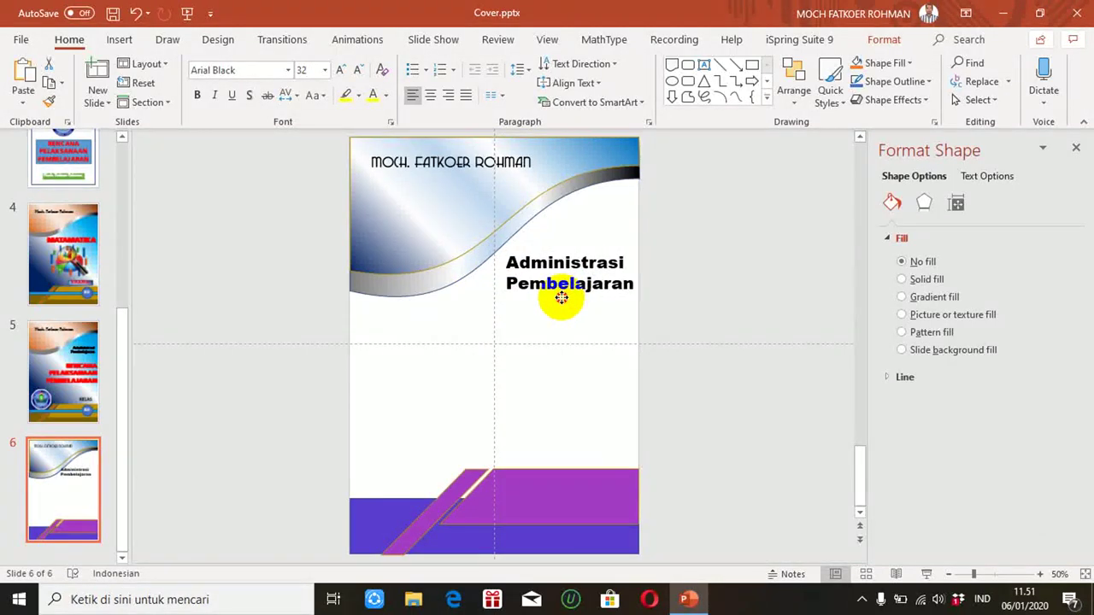
click(446, 98)
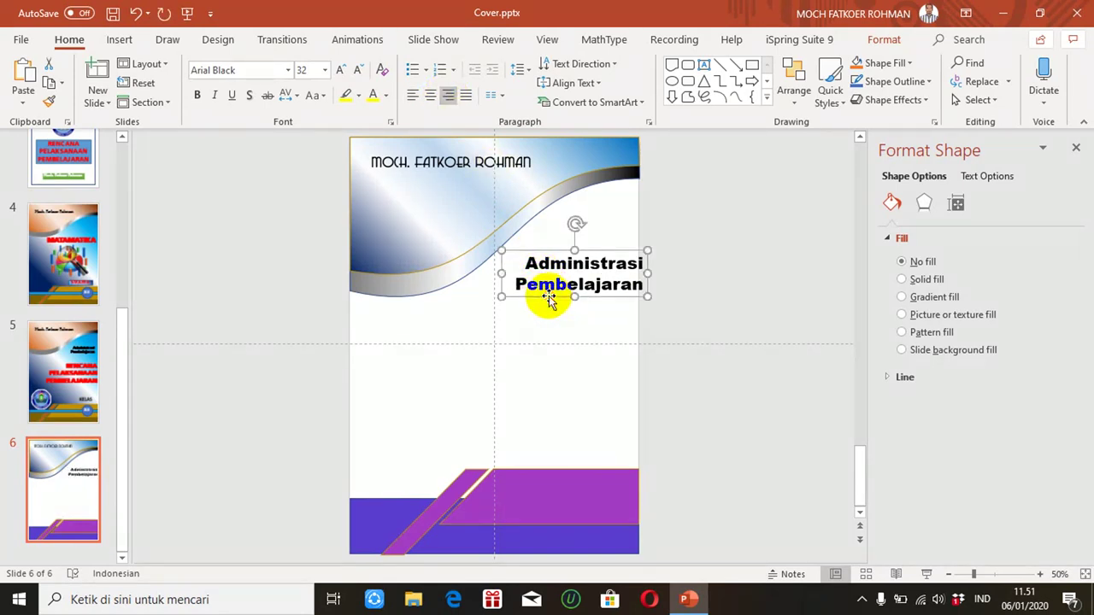
key(Left)
key(Left)
key(Left)
key(Left)
key(Left)
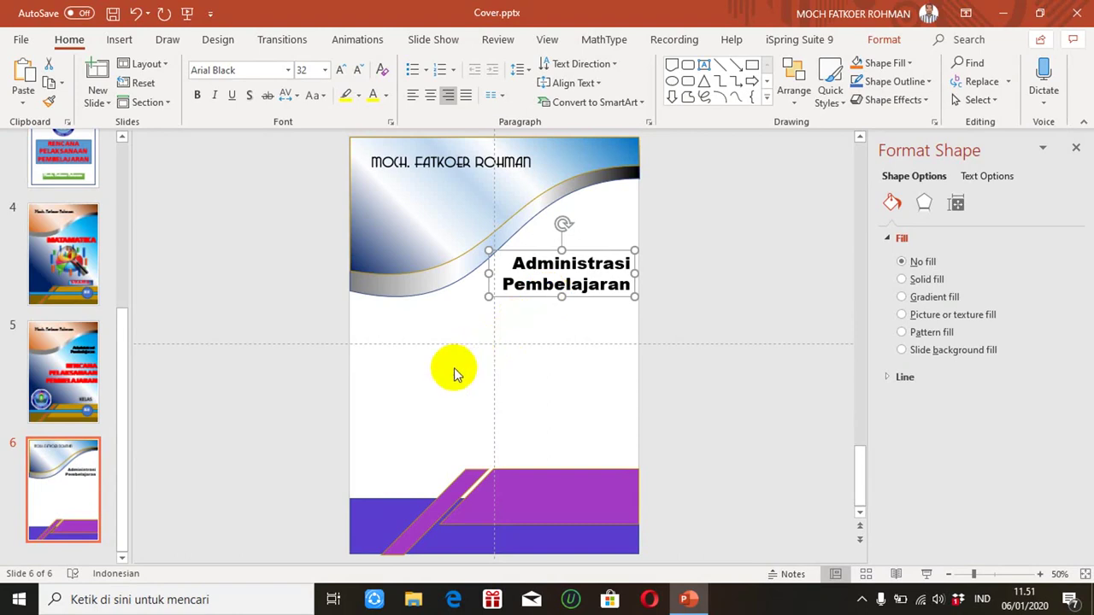
click(454, 367)
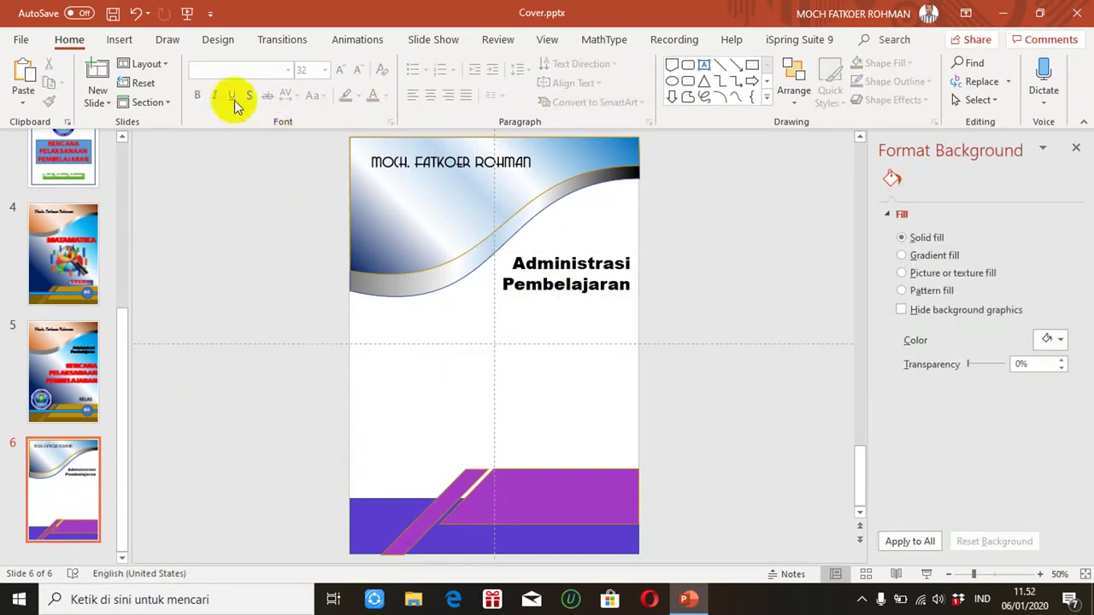
click(118, 45)
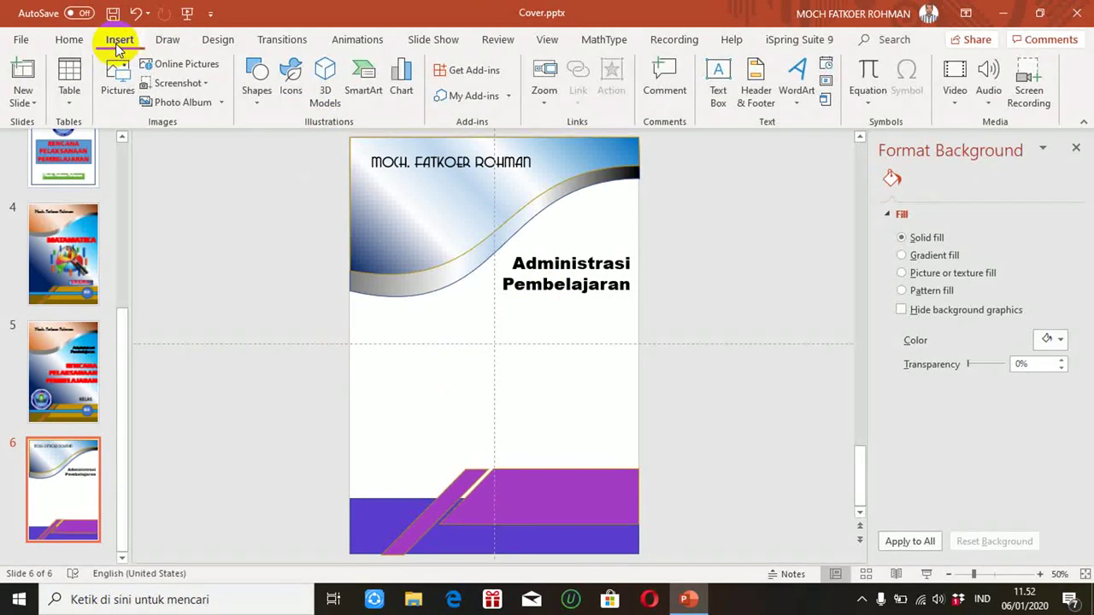
Add a text box below the heading with the title 'RENCANA PELAKSANAAN PEMBELAJARAN'.
click(722, 81)
drag(367, 320, 627, 411)
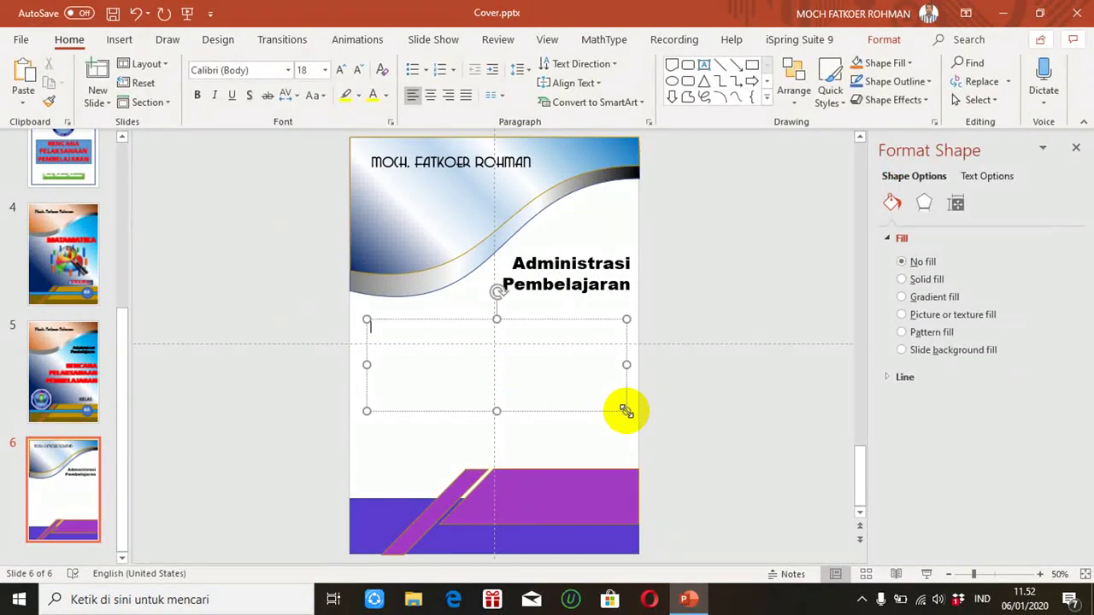
text(RENCANA PELAKSA)
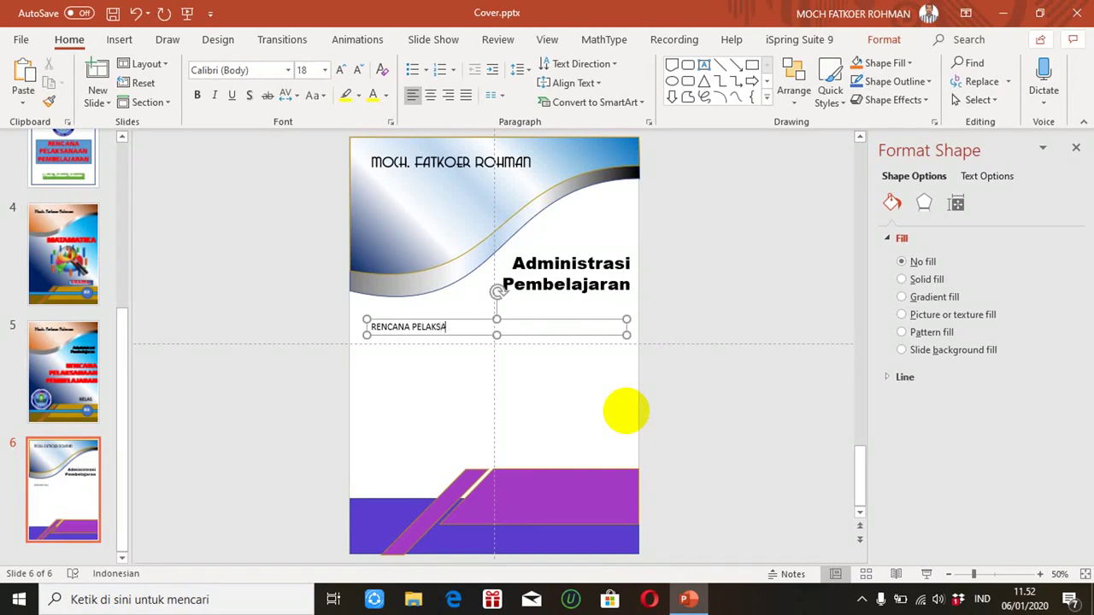
text(NAAN PEMBELA)
text(JARAN)
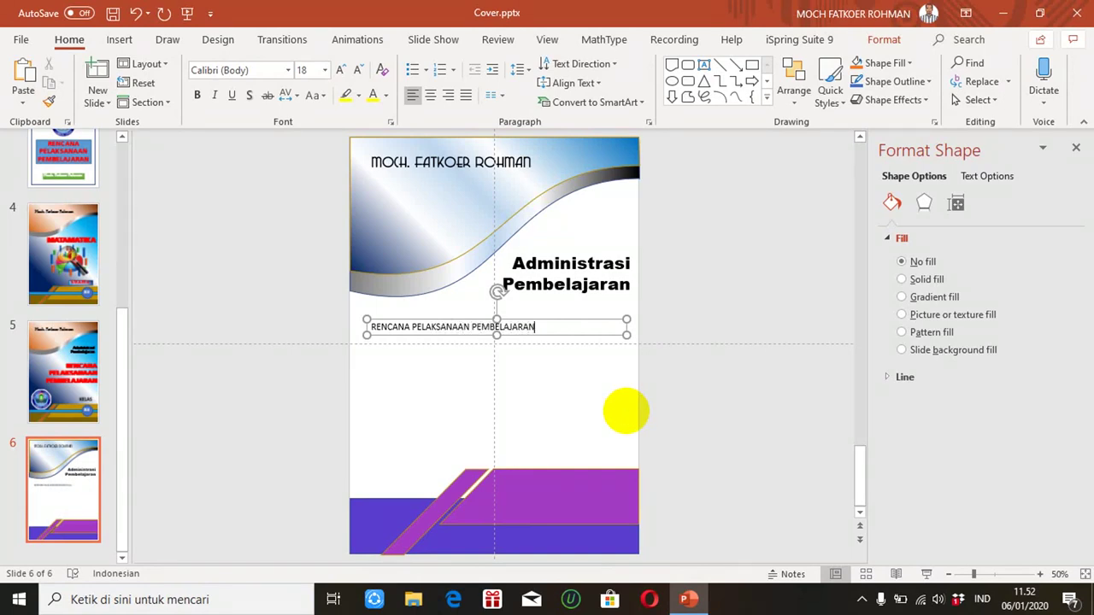
Break the title into three lines: RENCANA, PELAKSANAAN, PEMBELAJARAN.
click(411, 328)
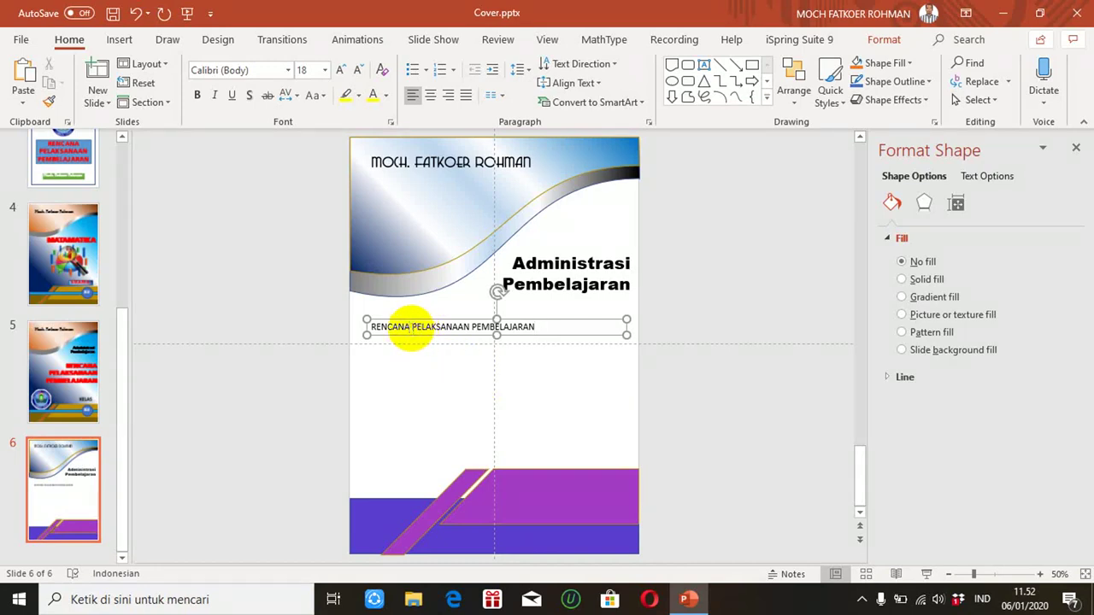
key(Return)
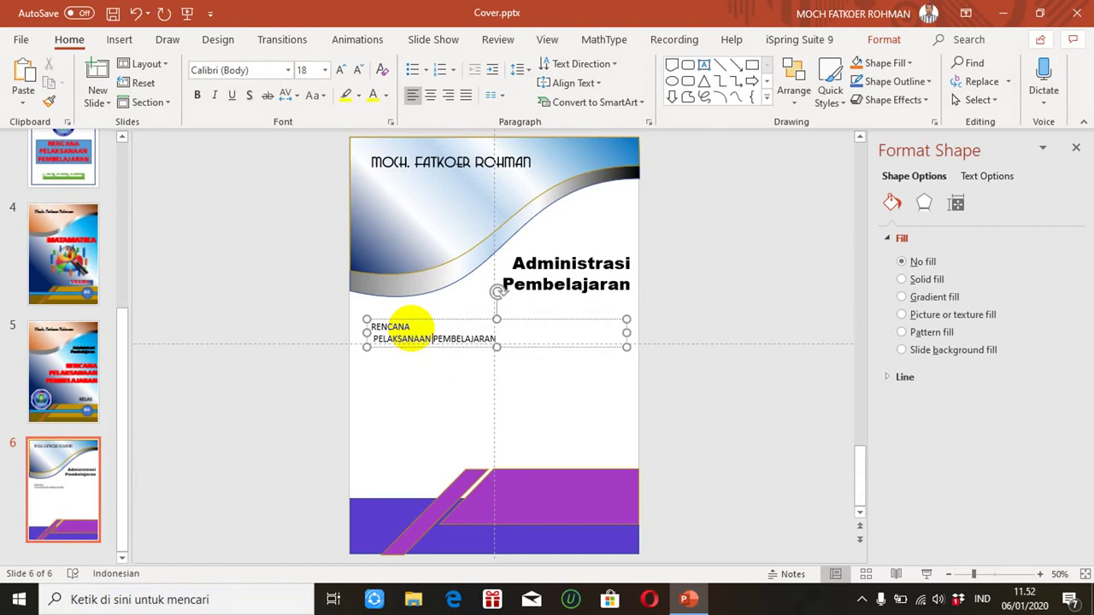
key(Return)
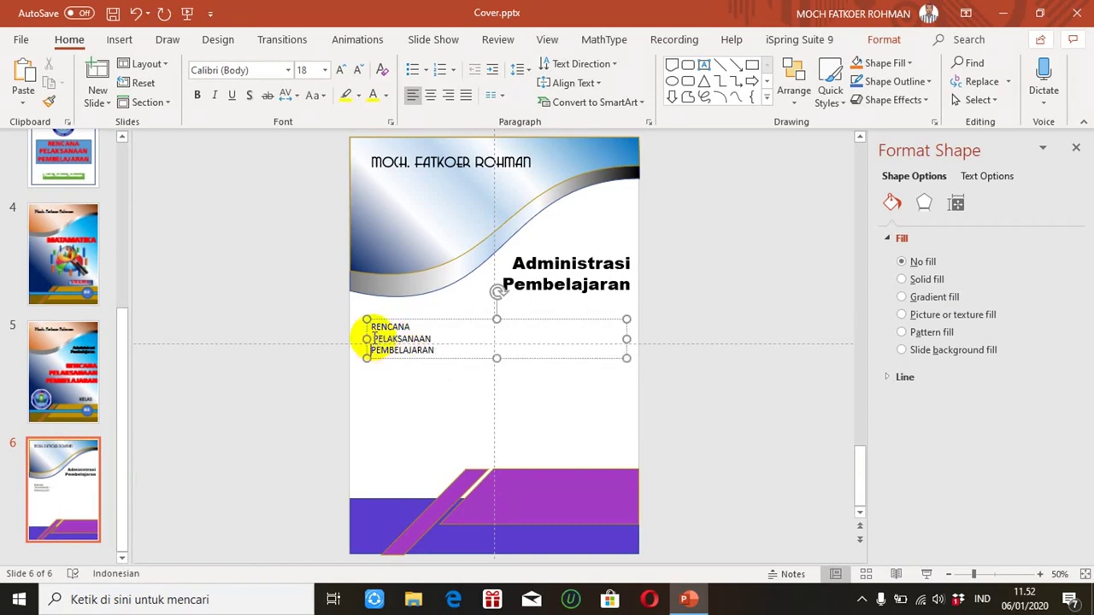
click(373, 338)
key(BackSpace)
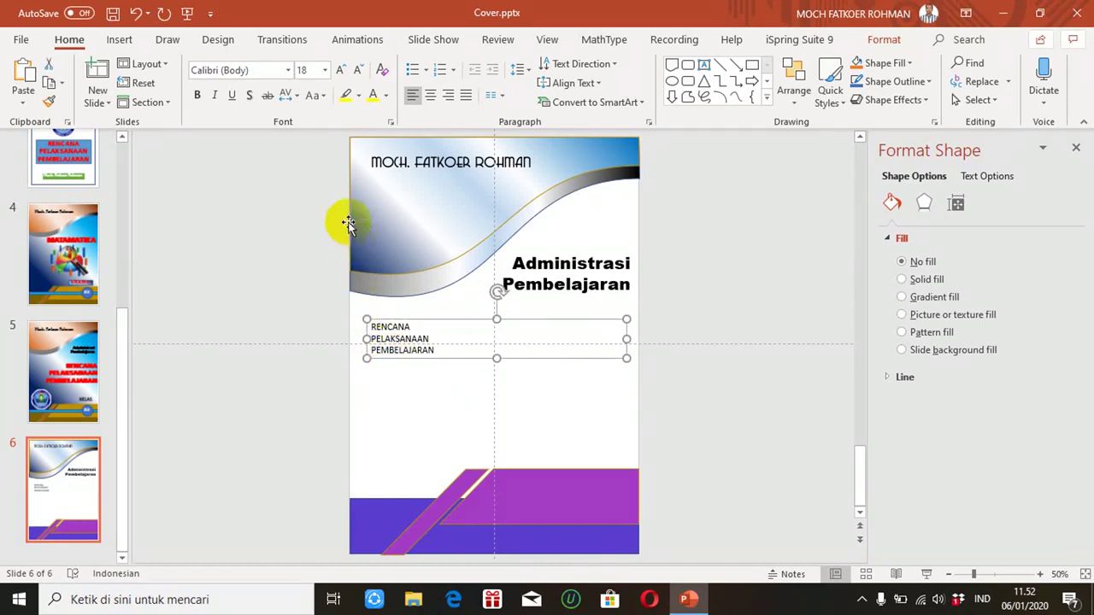
Format the title as 44 pt bold Eras Bold ITC.
click(326, 71)
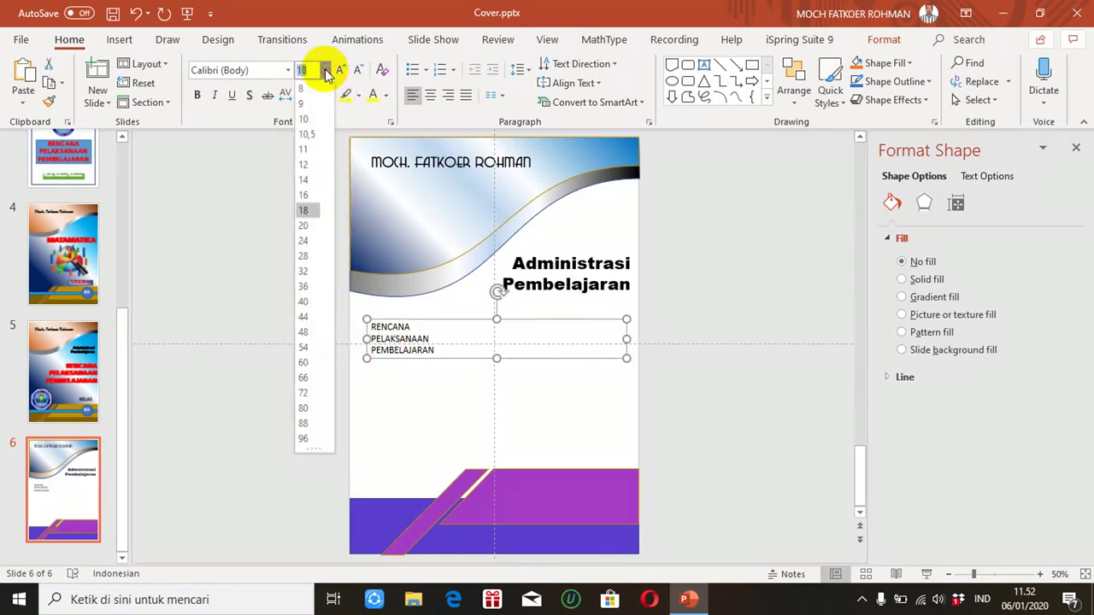
click(305, 317)
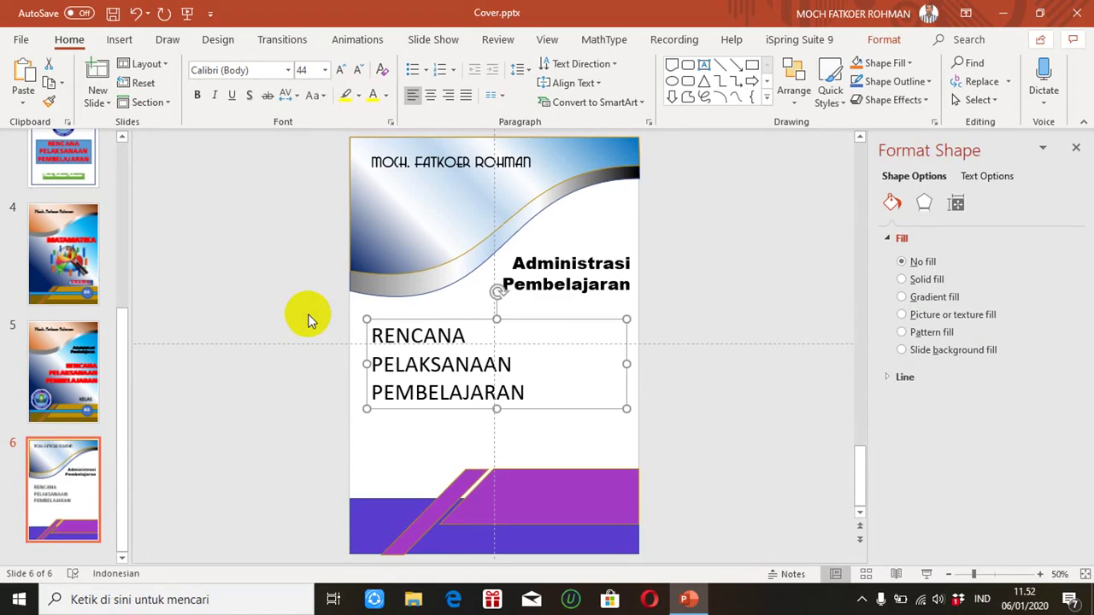
click(292, 69)
click(292, 68)
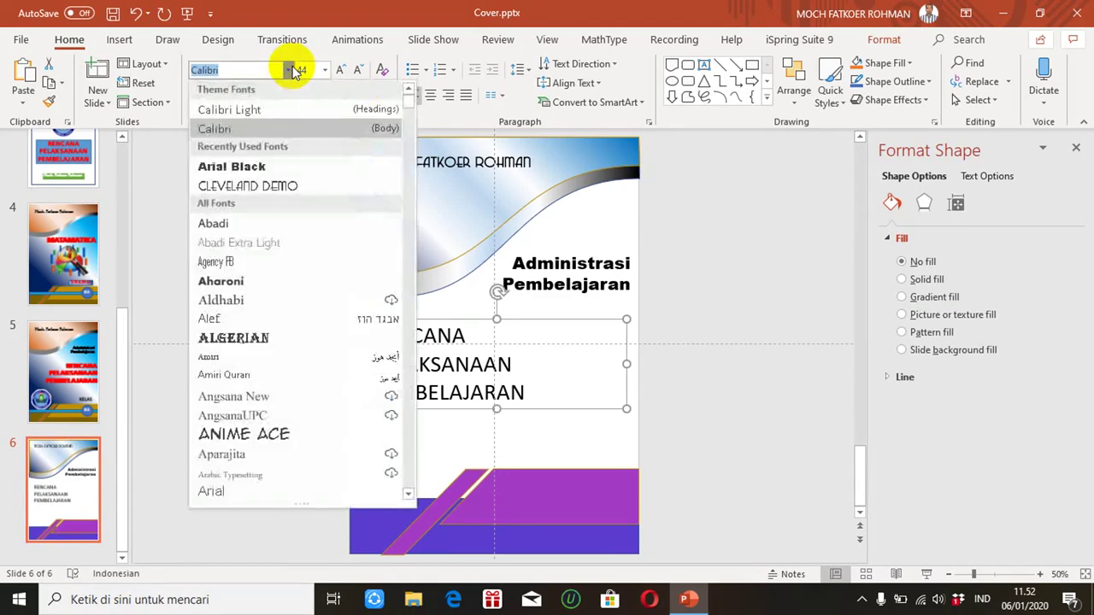
drag(409, 100, 421, 195)
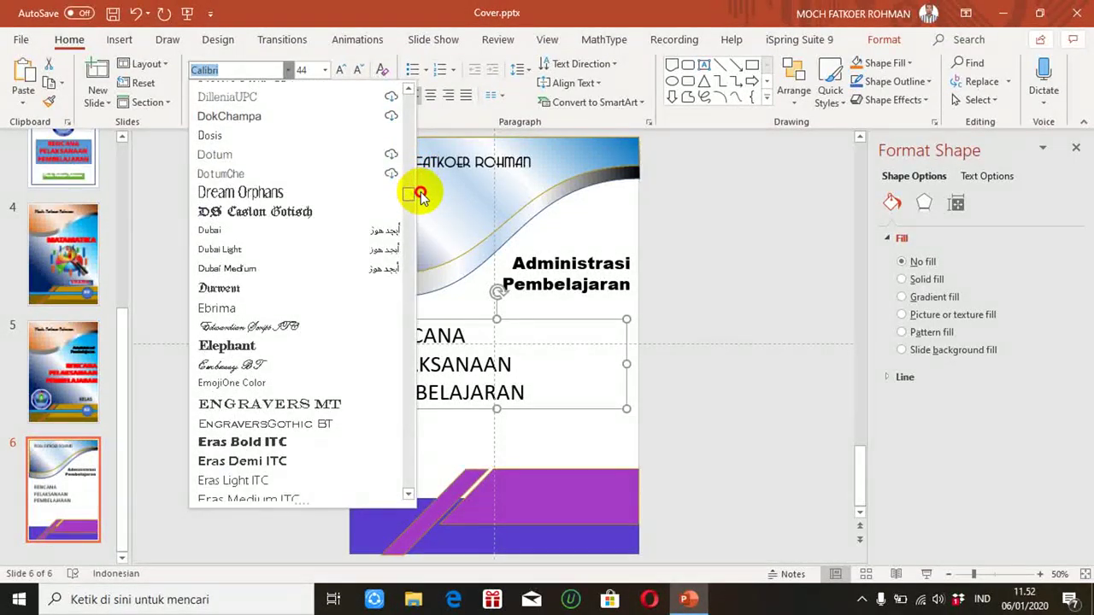
click(267, 441)
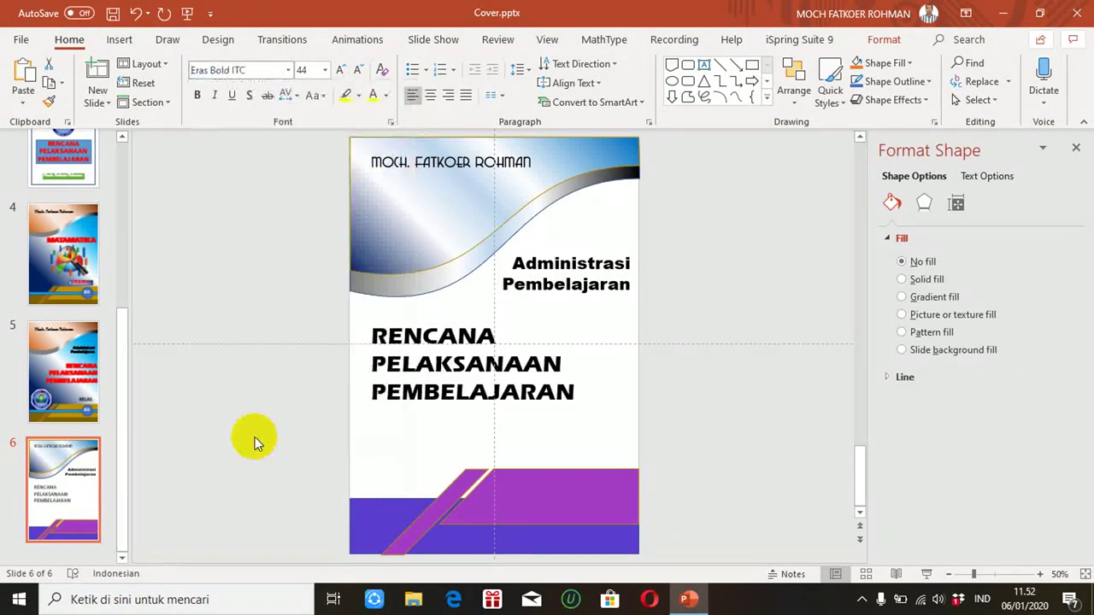
click(196, 95)
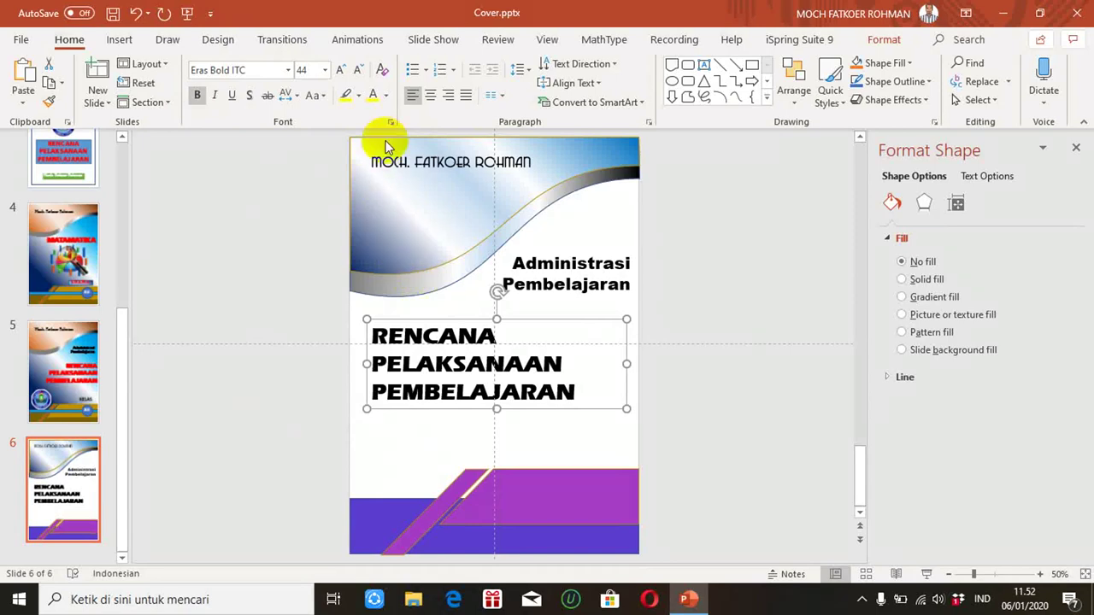
Right-align the RENCANA PELAKSANAAN PEMBELAJARAN title and colour it red.
click(448, 95)
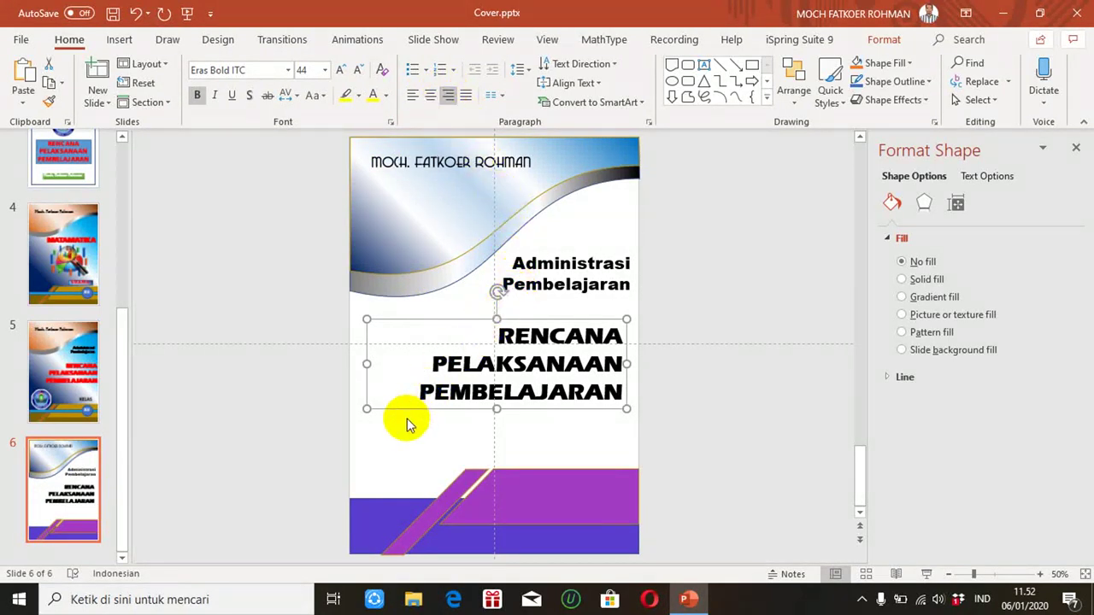
click(386, 100)
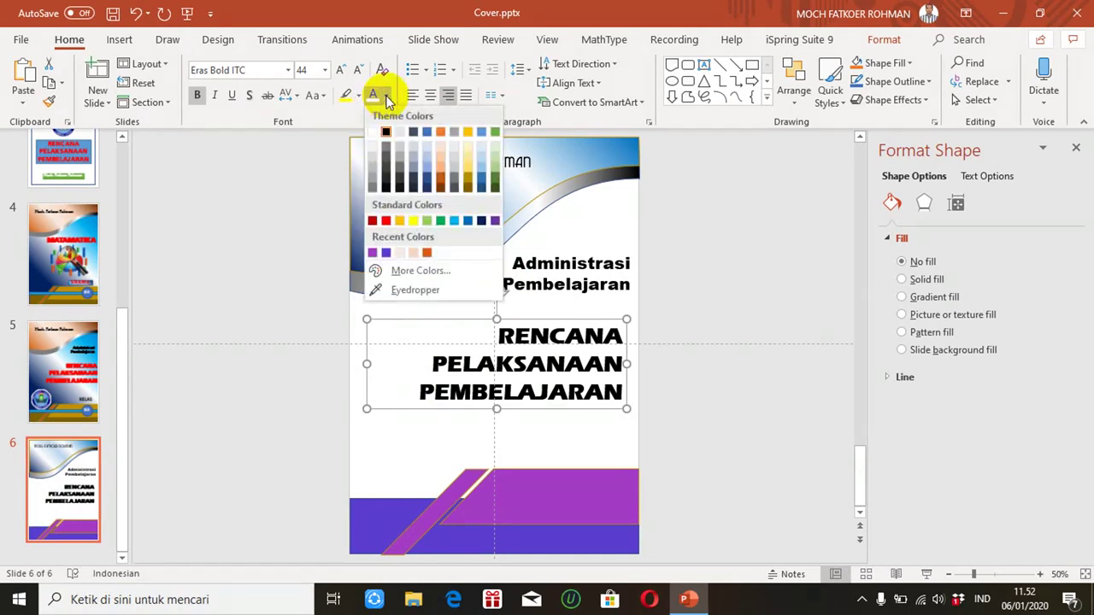
click(387, 220)
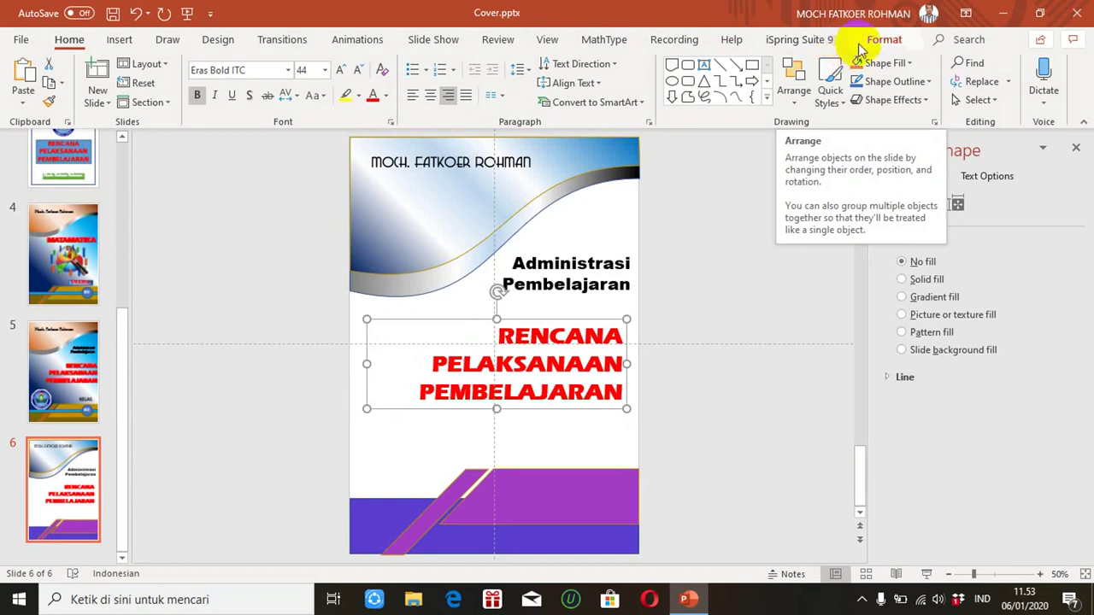
Give the title an Outer Offset: Bottom shadow via Text Effects.
click(880, 39)
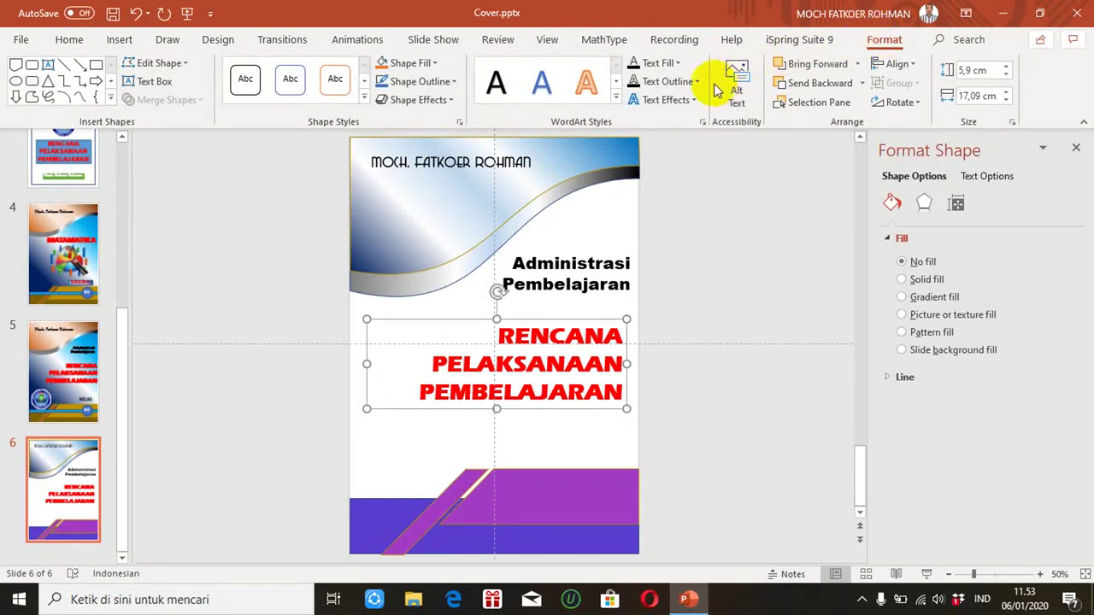
click(694, 100)
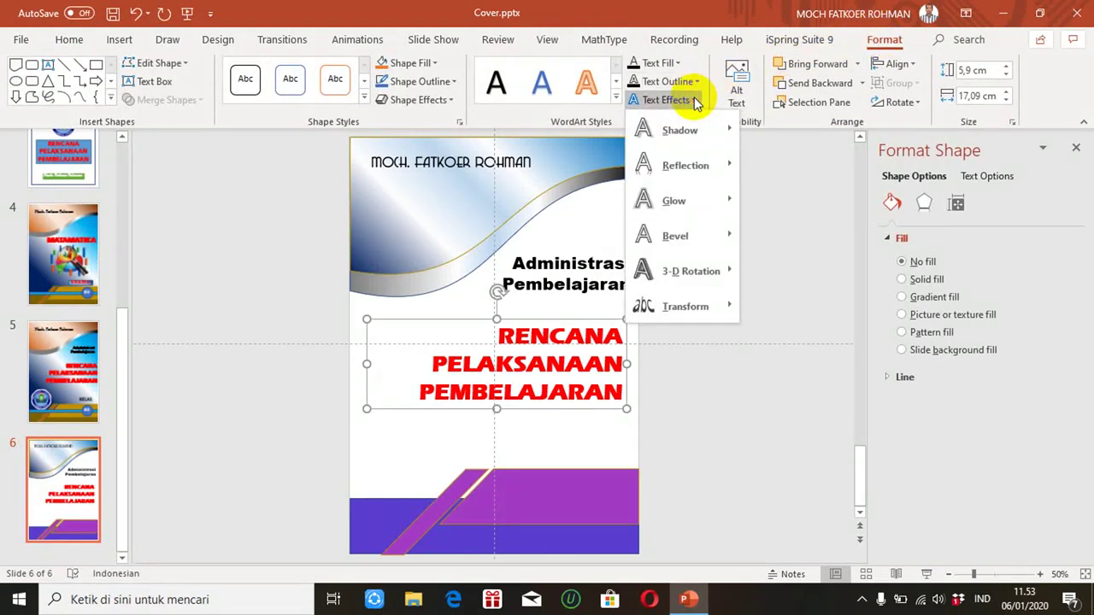
mouse_move(683, 198)
mouse_move(677, 133)
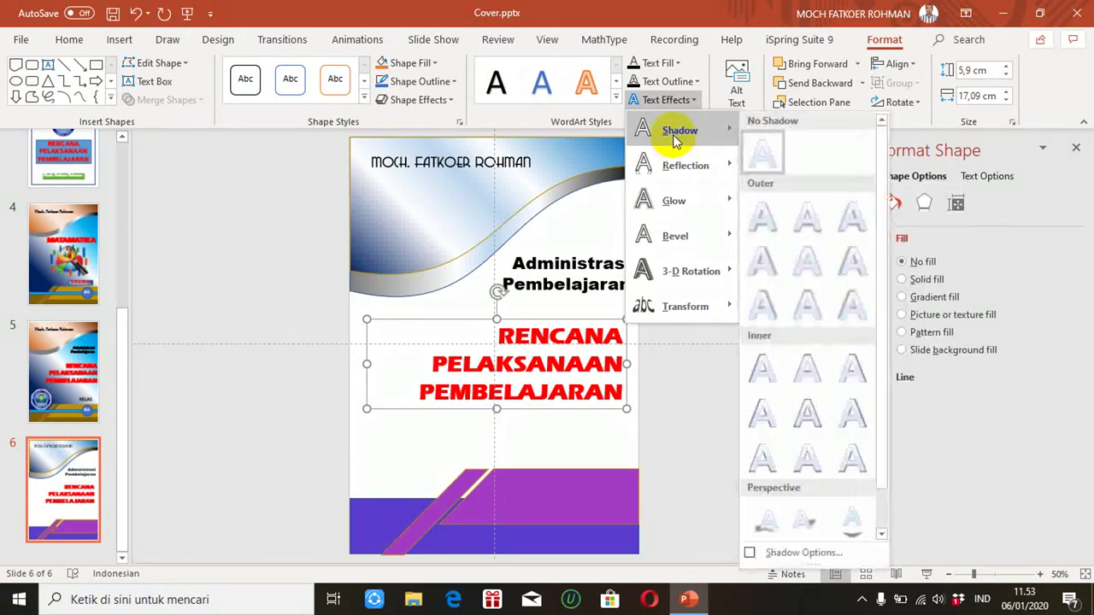
click(806, 229)
click(713, 341)
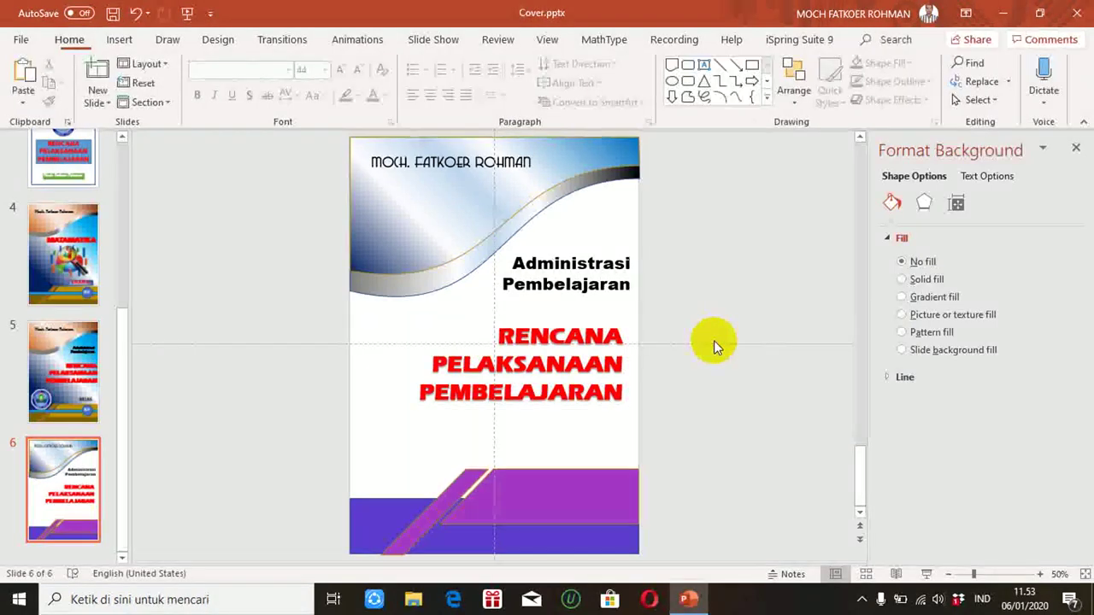
click(593, 378)
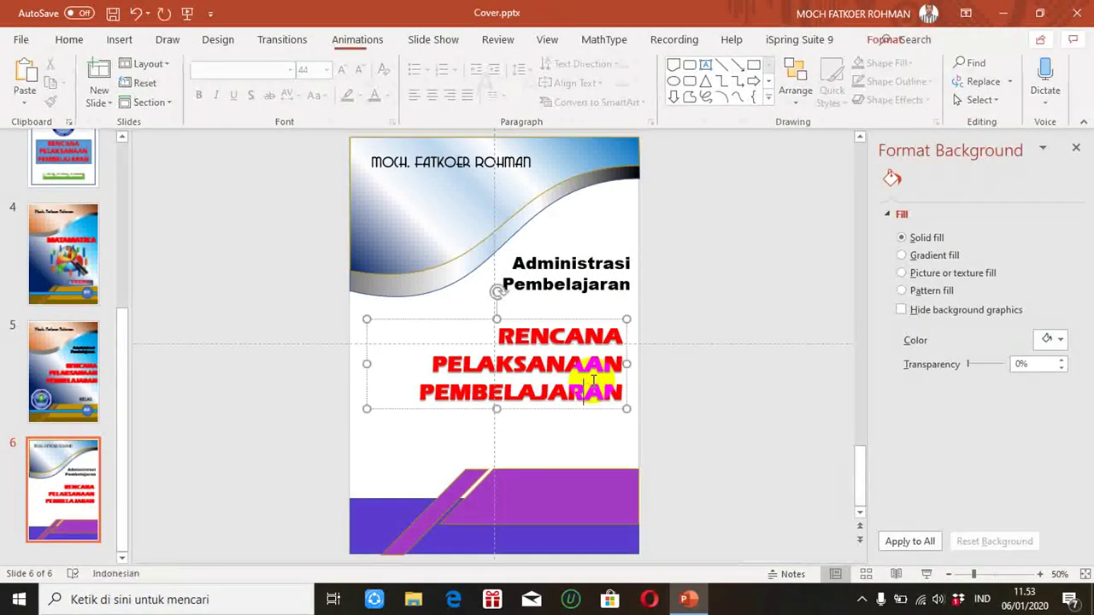
click(604, 434)
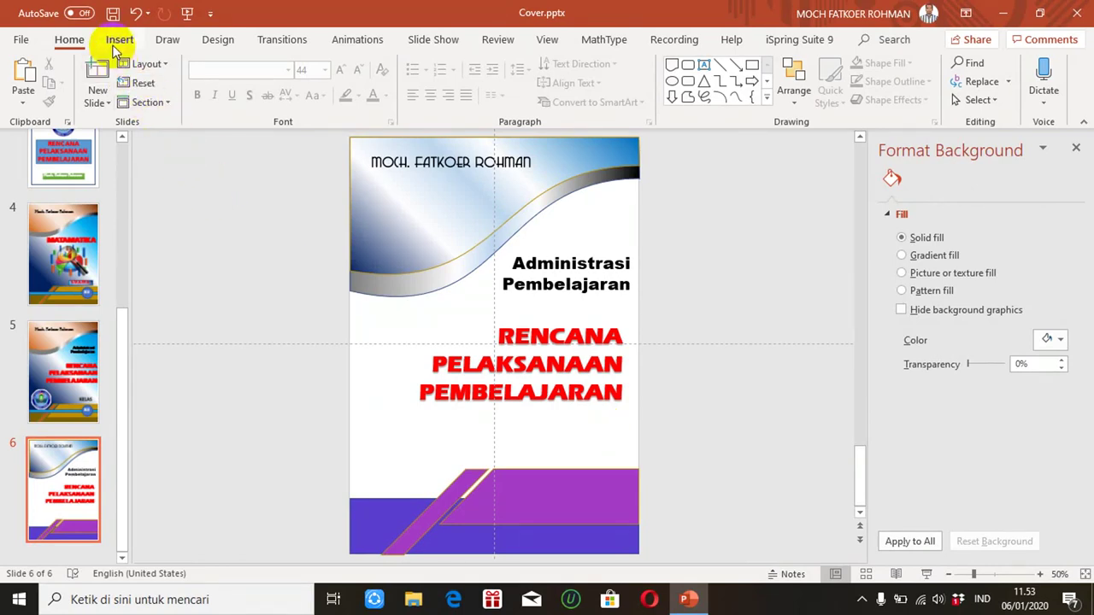
Copy slide 5's school logo and paste it at the lower left of slide 6.
click(75, 359)
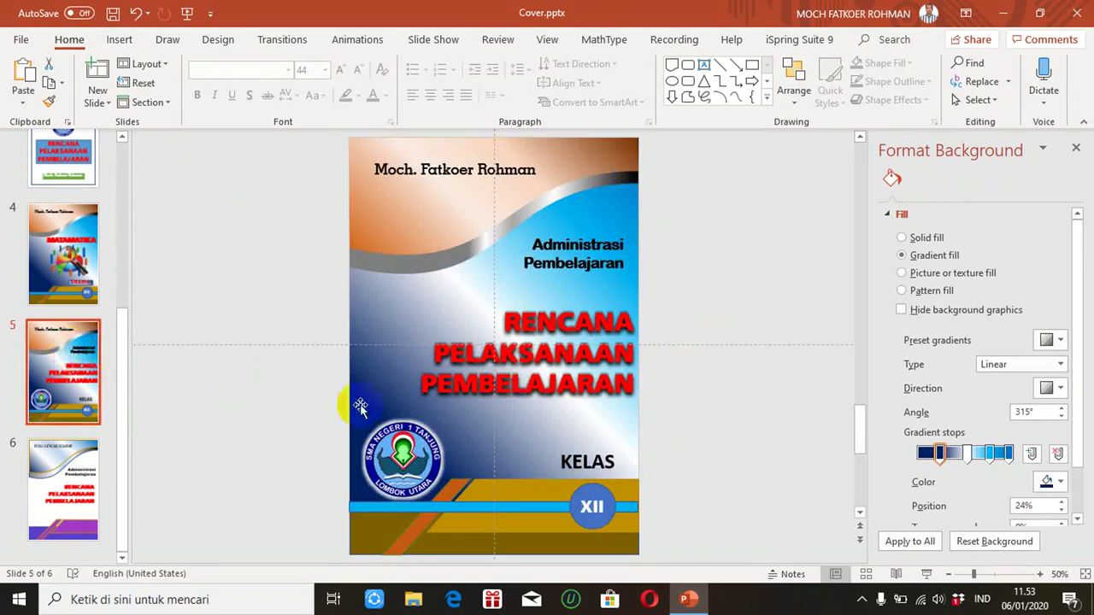
click(434, 455)
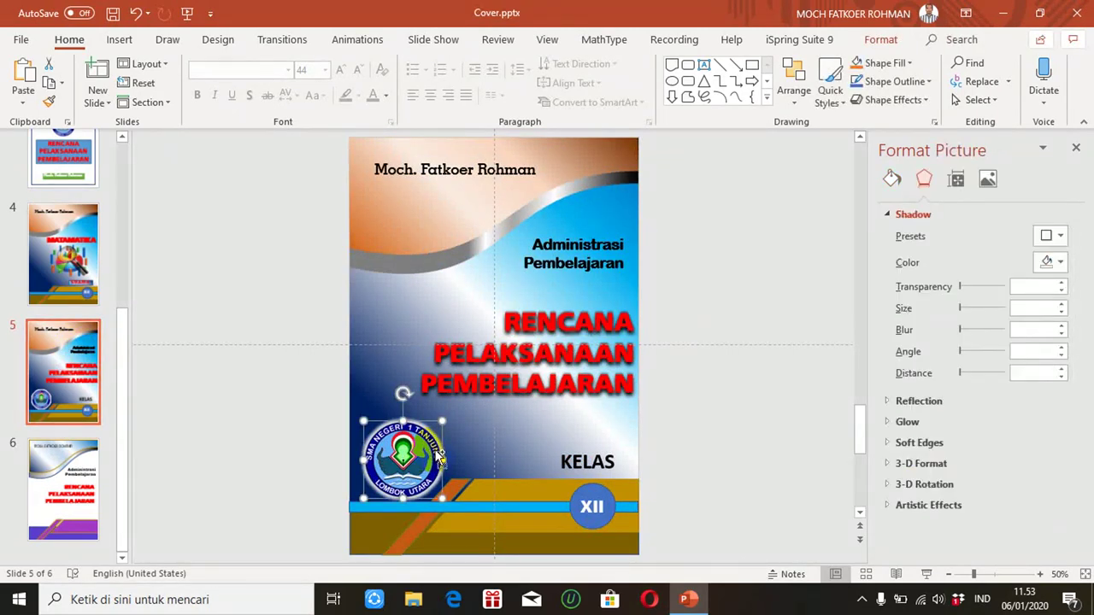
click(86, 483)
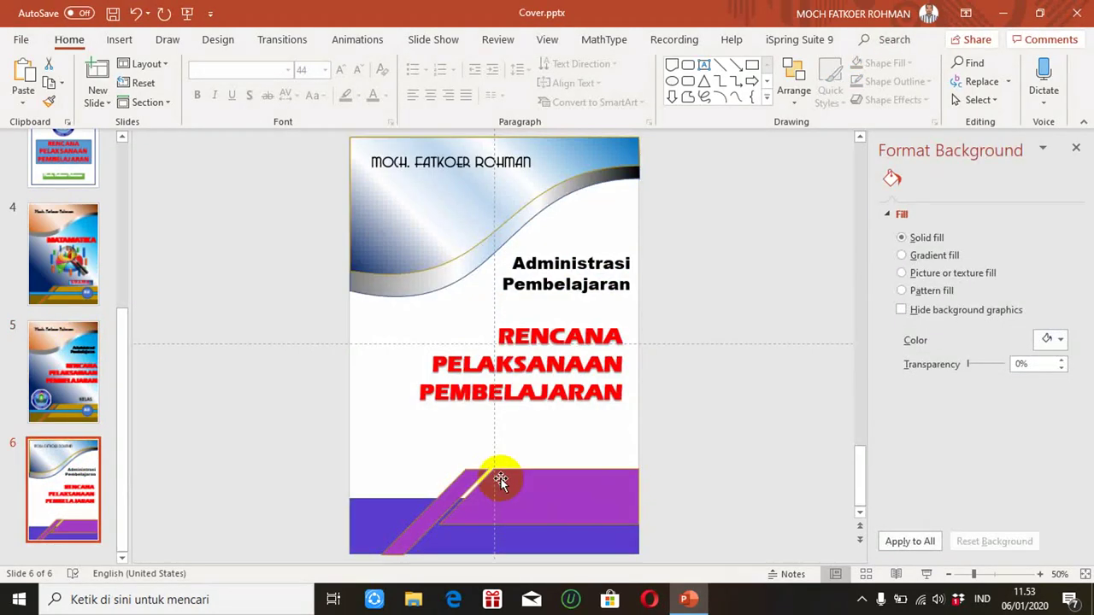
key(ctrl+v)
click(507, 448)
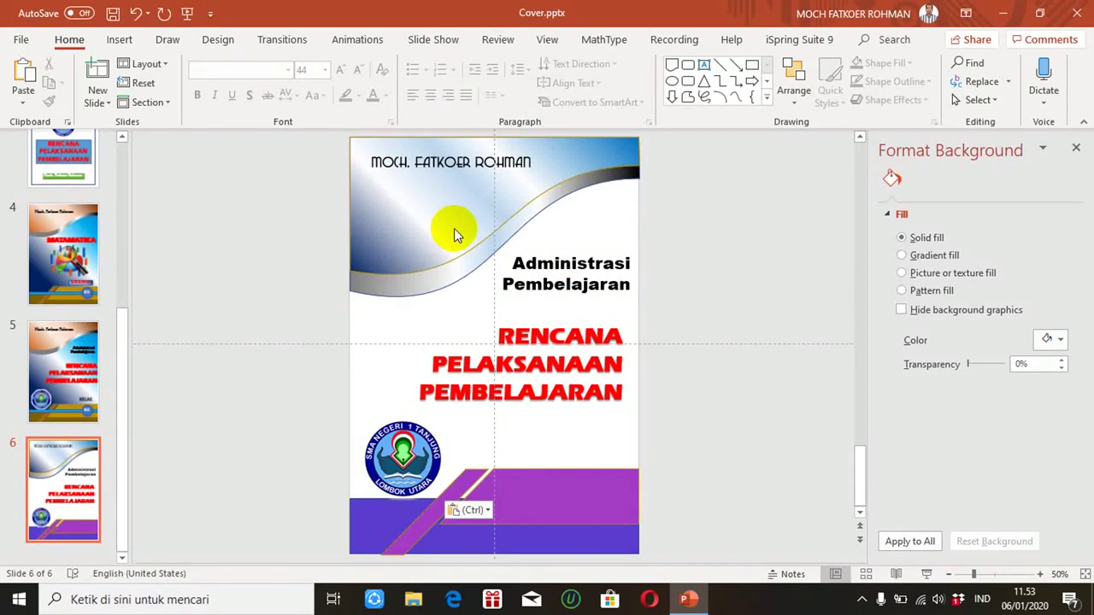
Apply a gradient fill to slide 6's background through Format Background on the Design tab.
click(218, 43)
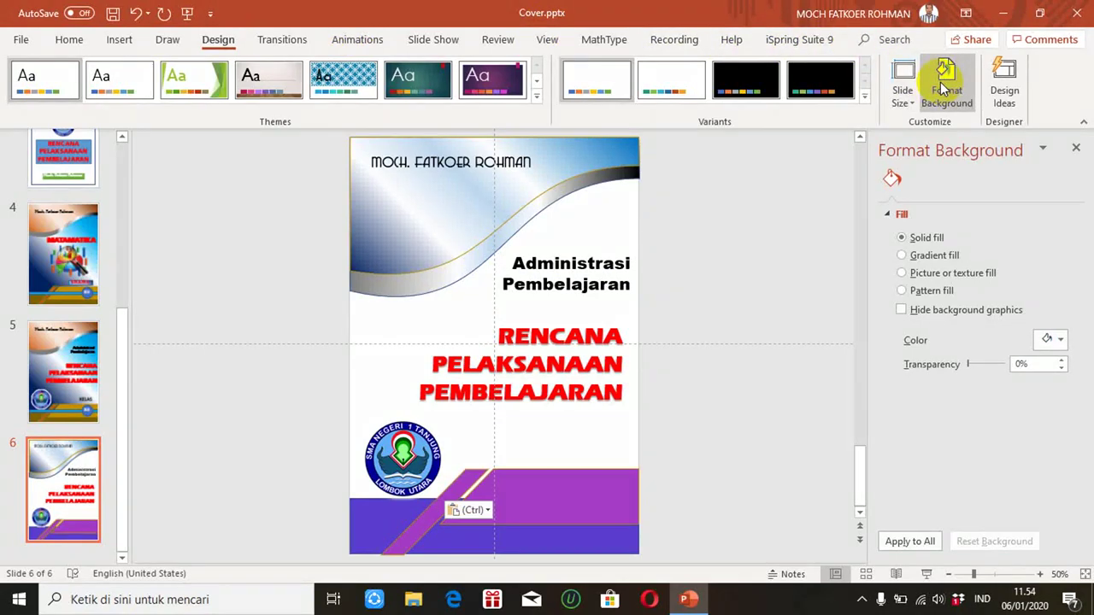
click(902, 256)
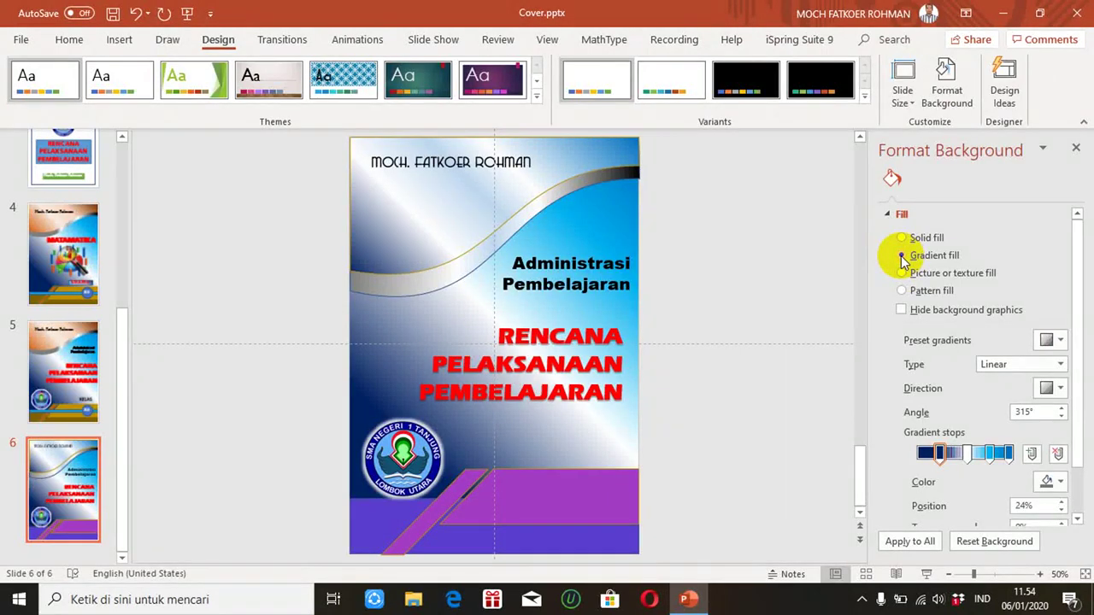